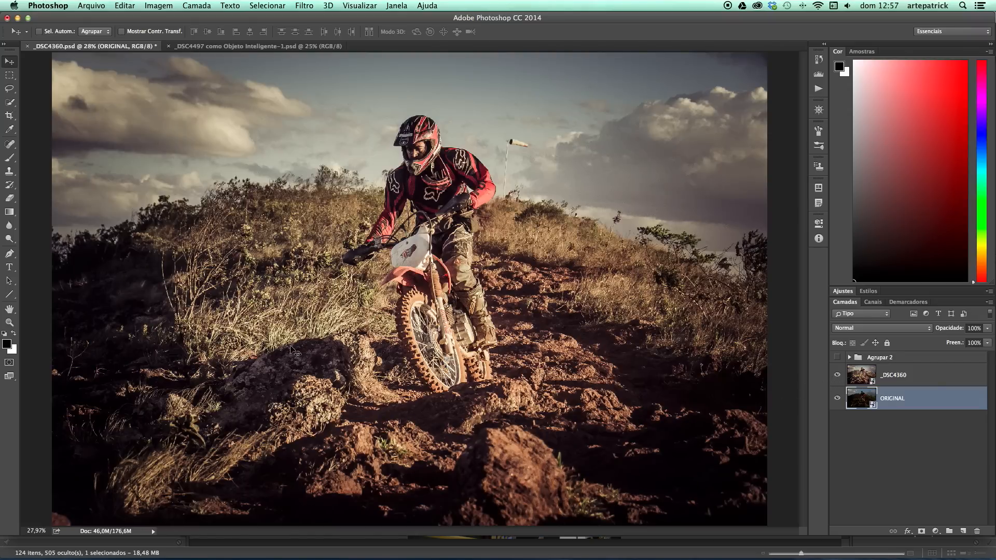
pyautogui.press('z')
pyautogui.moveTo(351, 253); pyautogui.dragTo(406, 328)
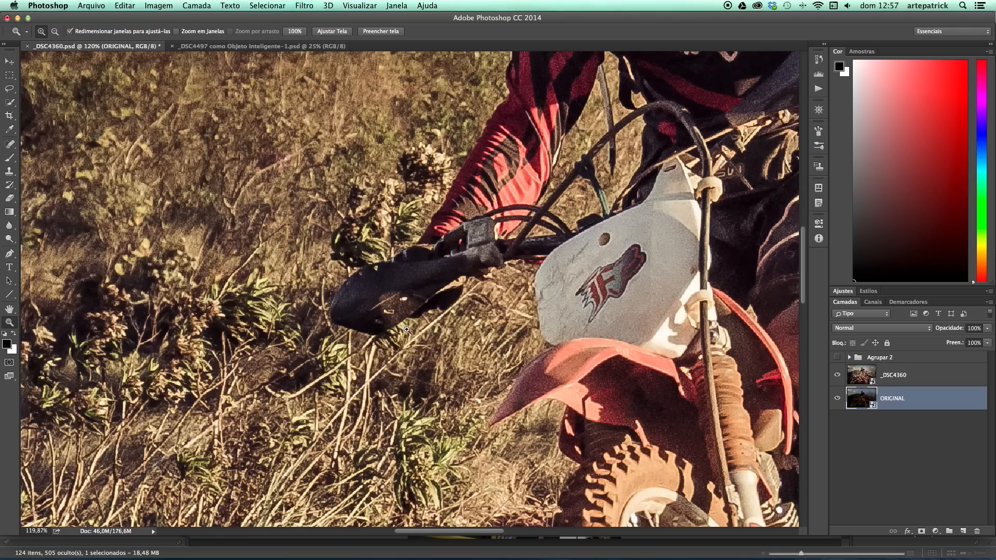
pyautogui.press('super+0')
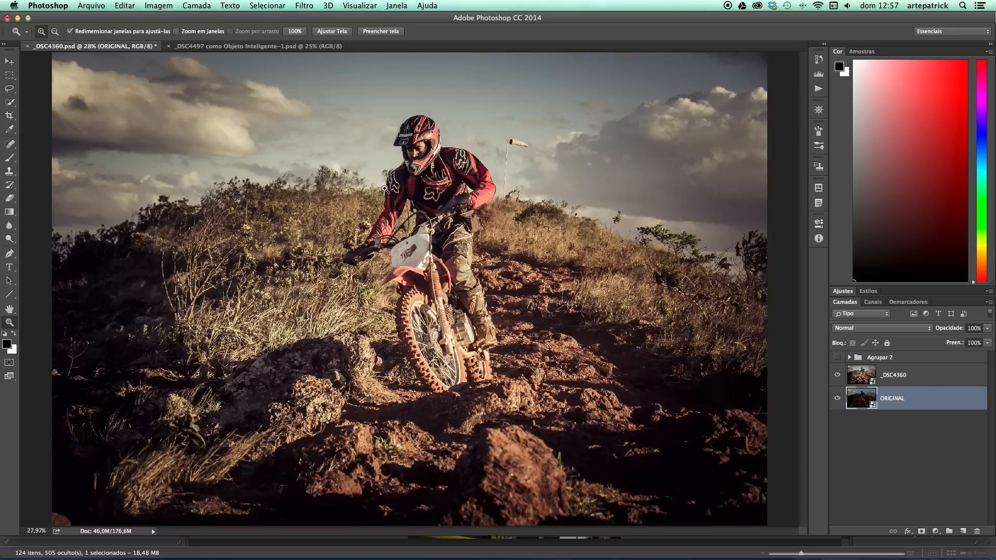
pyautogui.press('v')
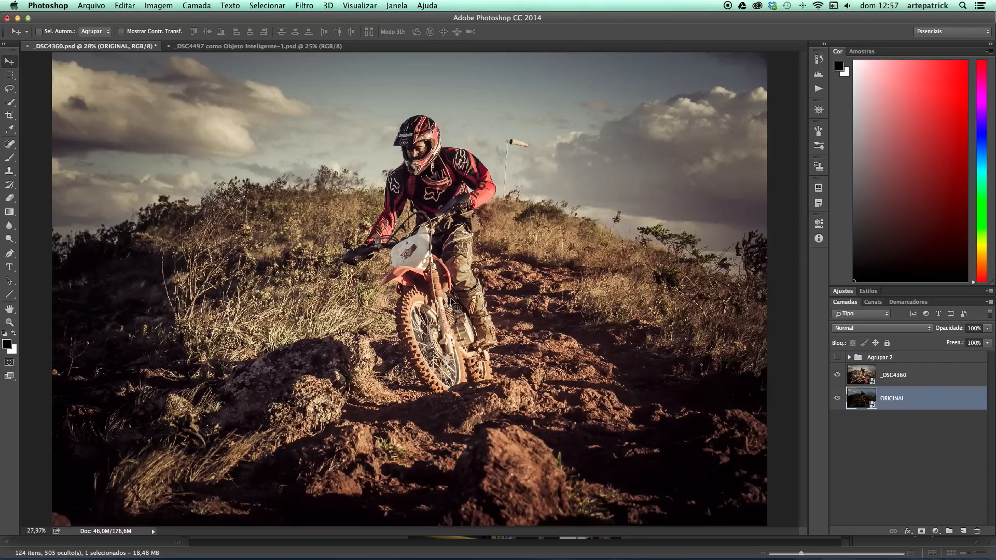
pyautogui.press('l')
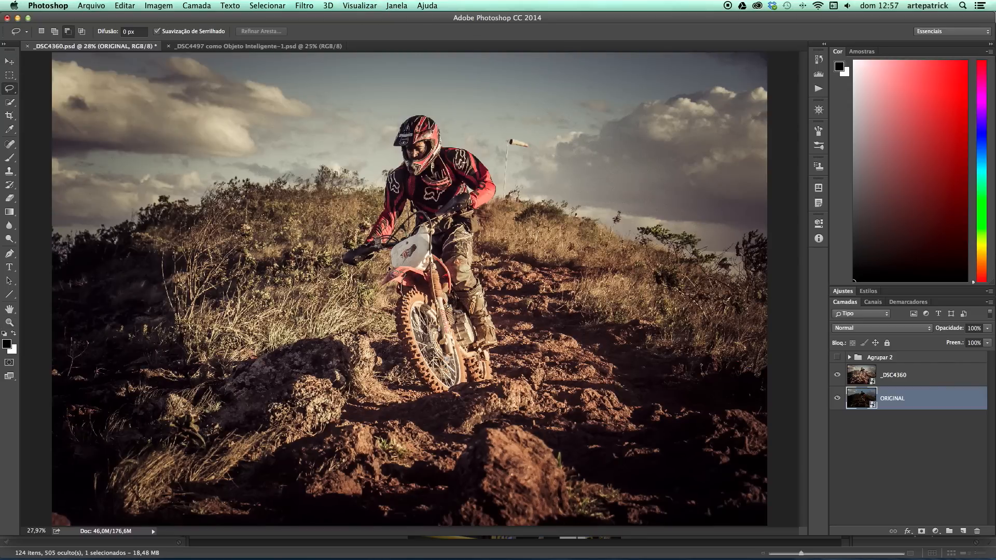
pyautogui.moveTo(413, 161)
pyautogui.mouseDown()
pyautogui.moveTo(435, 130)
pyautogui.moveTo(484, 164)
pyautogui.mouseUp()
pyautogui.moveTo(478, 214); pyautogui.dragTo(469, 249)
pyautogui.press('super+d')
pyautogui.press('v')
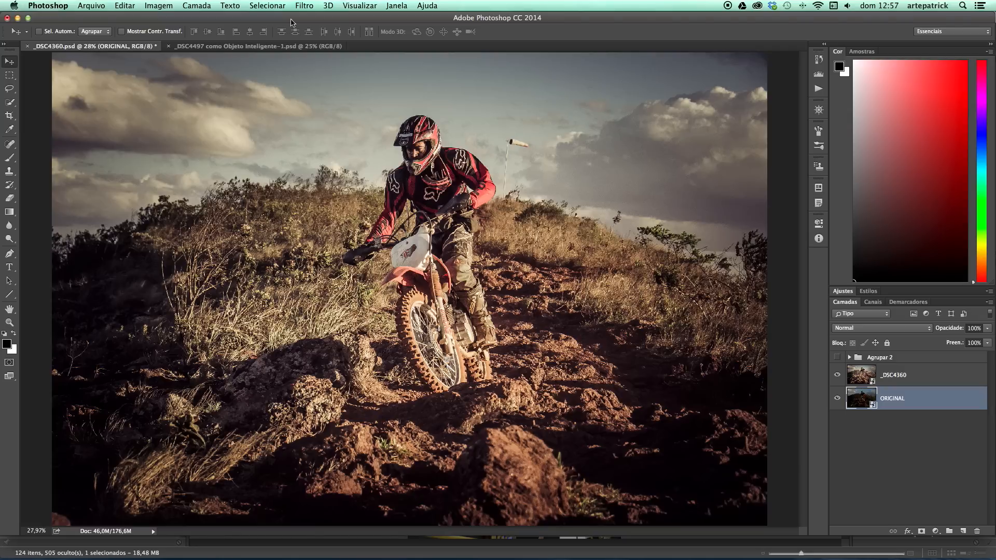
# - Load the saved MOTO channel as a new selection of the rider and motorcycle
pyautogui.click(266, 6)
pyautogui.click(311, 221)
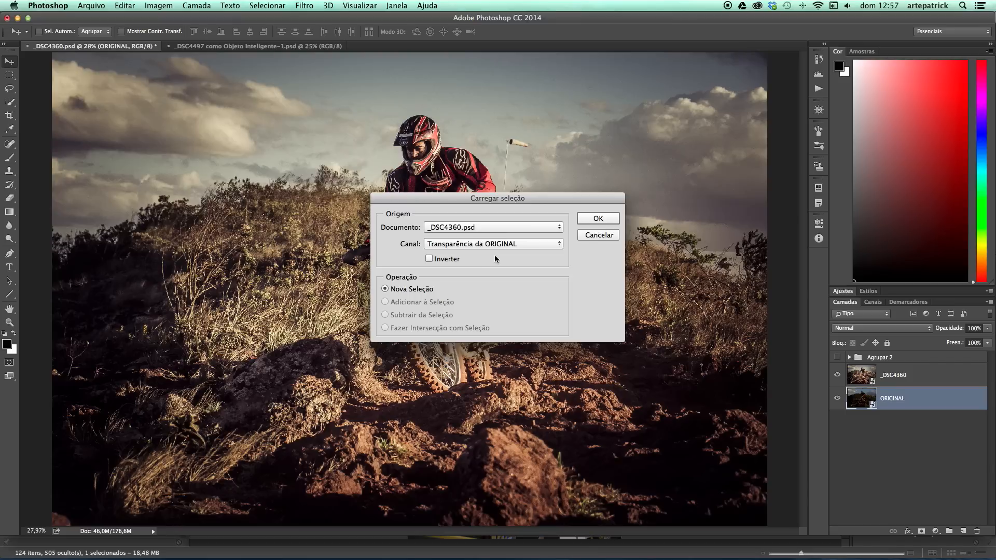
pyautogui.click(540, 244)
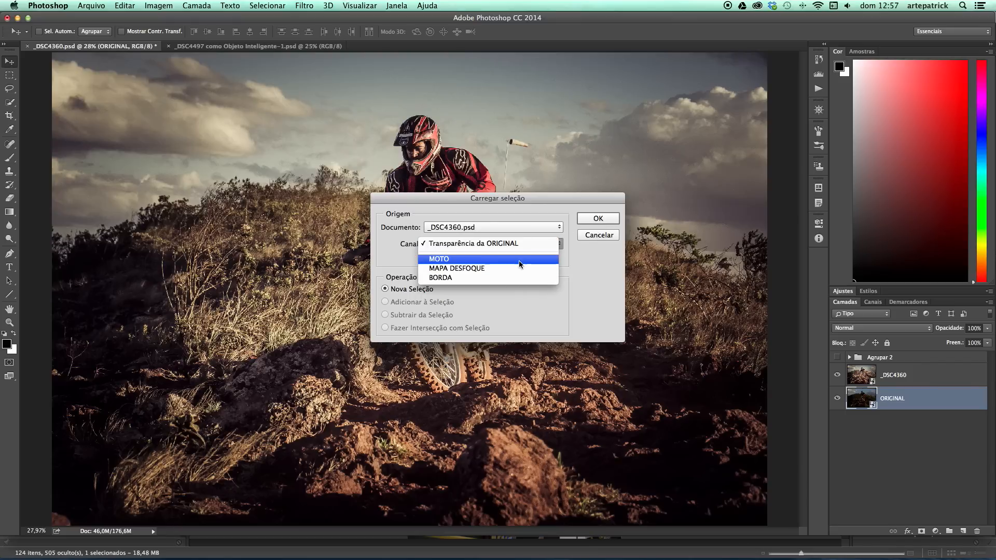
pyautogui.click(518, 260)
pyautogui.click(580, 224)
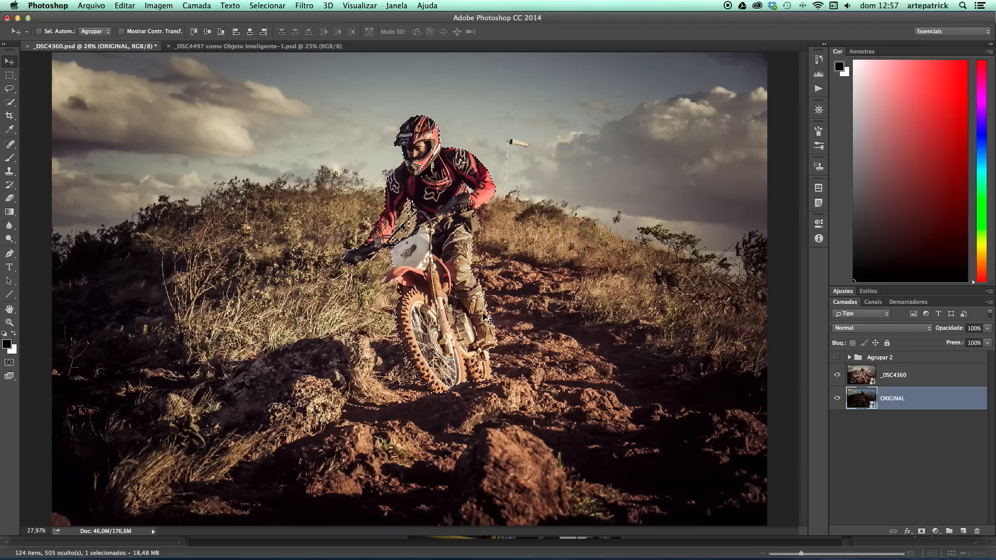
# - Duplicate the _DSC4360 layer, rasterize the copy and rename it MOTOQUEIRO
pyautogui.click(932, 382)
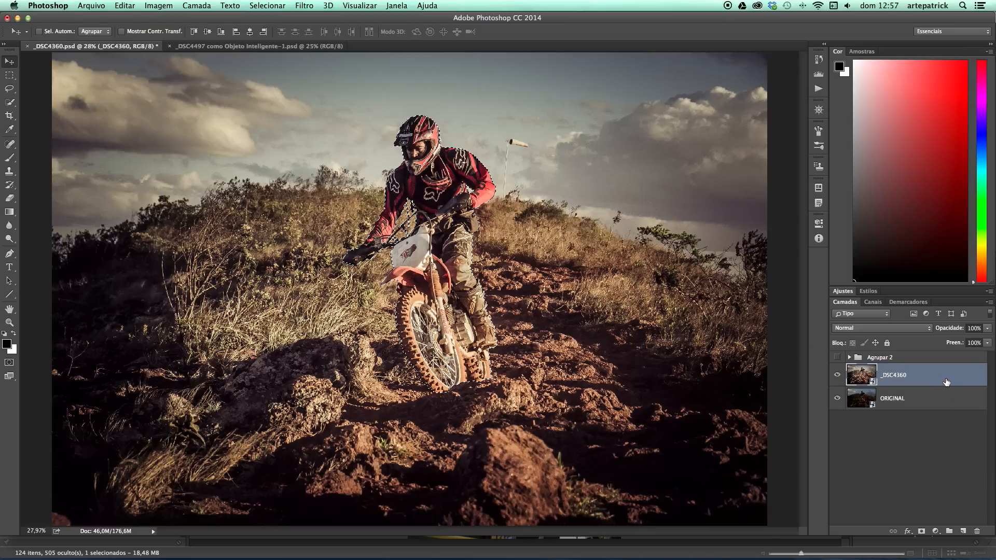
pyautogui.moveTo(955, 377); pyautogui.dragTo(963, 531)
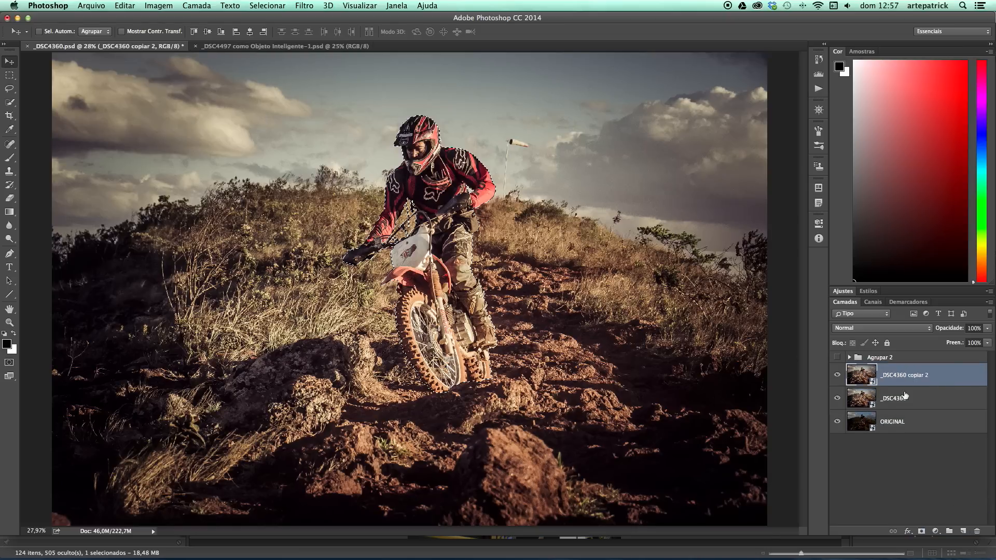
pyautogui.rightClick(917, 380)
pyautogui.click(851, 279)
pyautogui.doubleClick(894, 377)
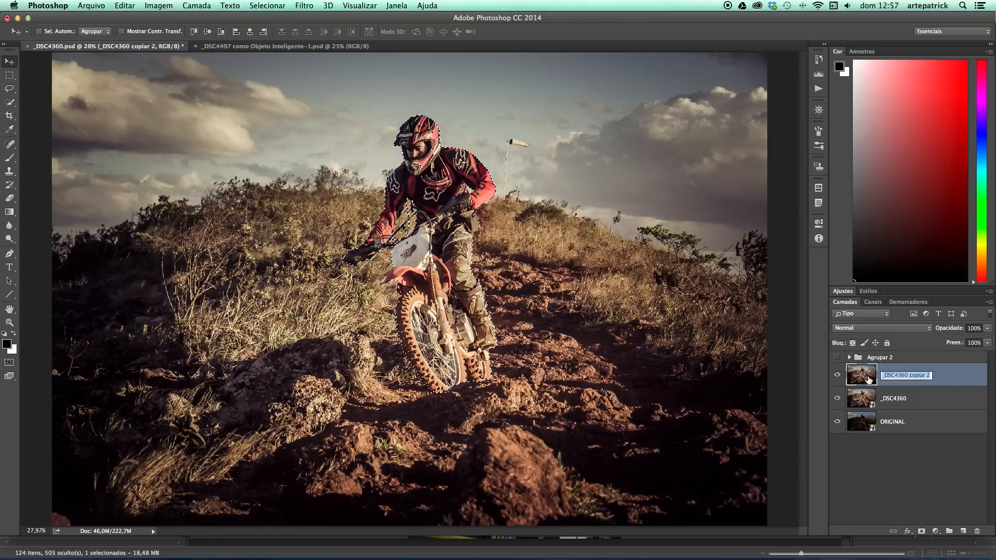
pyautogui.write('MOTOQUEIRO')
pyautogui.press('Return')
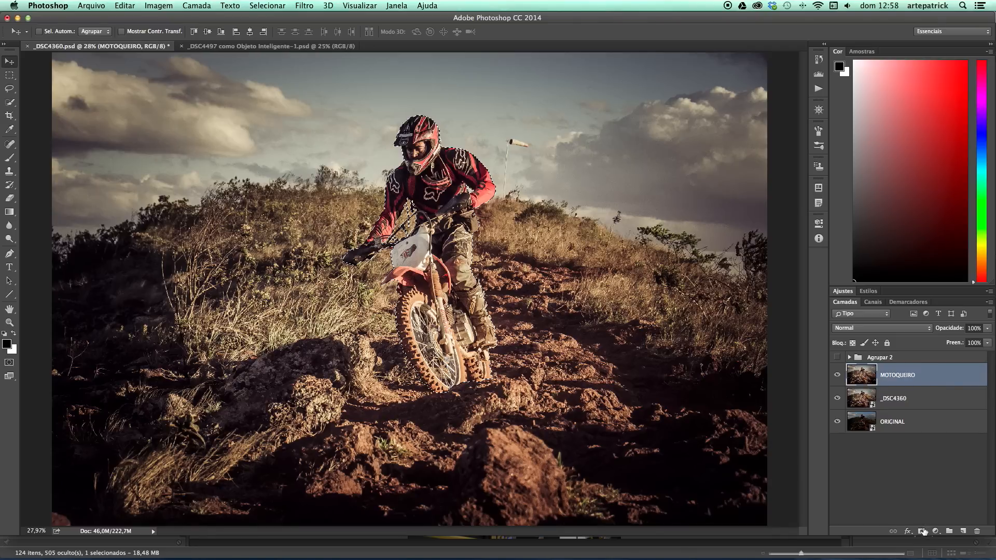
# - Mask the MOTOQUEIRO layer with the rider selection and check the cutout with the two layers beneath it temporarily hidden
pyautogui.click(921, 531)
pyautogui.click(836, 397)
pyautogui.click(837, 420)
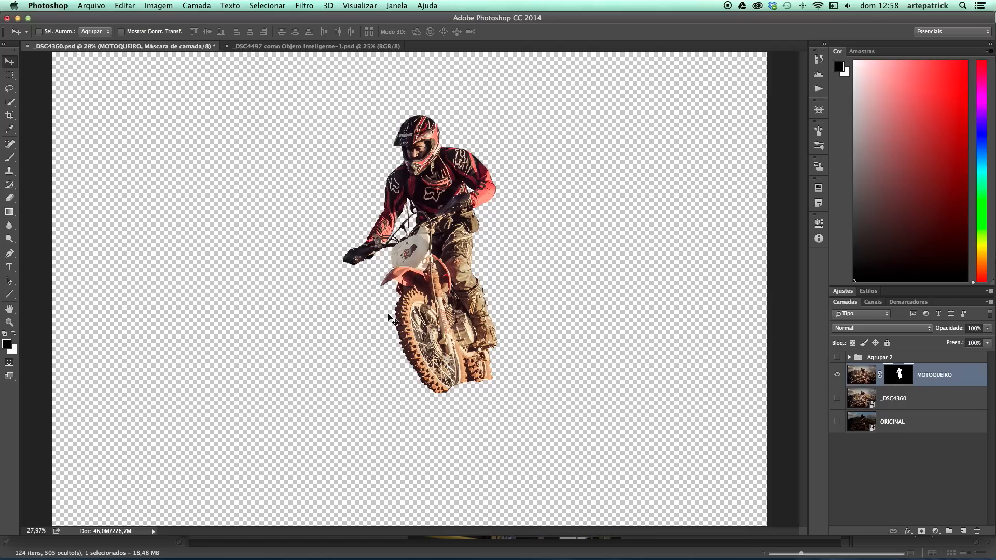
pyautogui.click(837, 398)
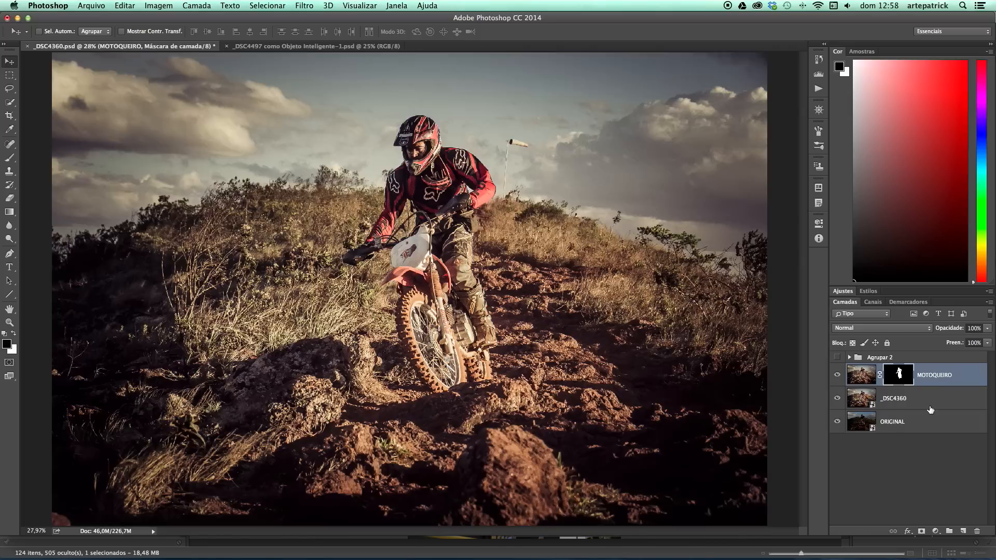
# - Duplicate the _DSC4360 layer again below MOTOQUEIRO and rasterize the copy
pyautogui.click(927, 401)
pyautogui.hotkey('ctrl', 'j')
pyautogui.rightClick(921, 397)
pyautogui.click(840, 280)
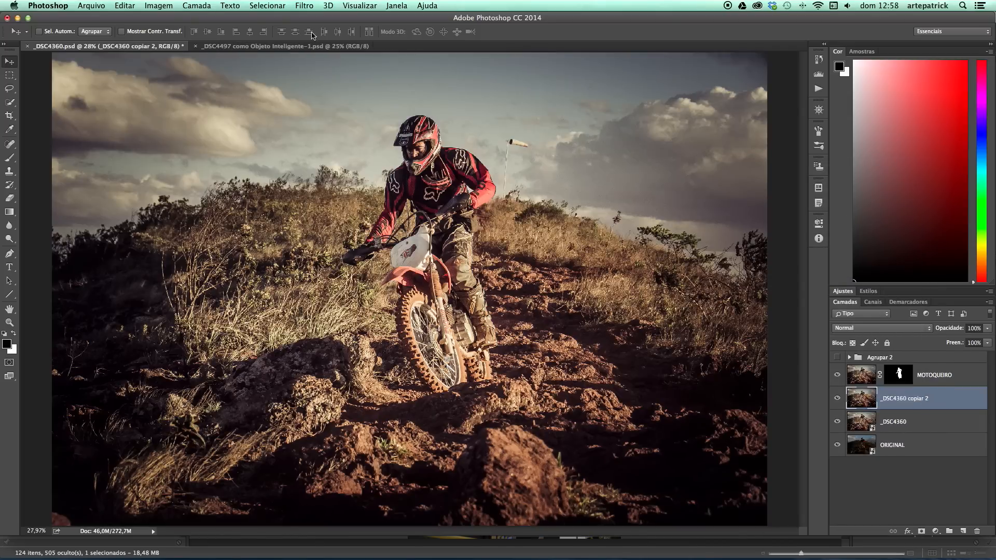
# - Apply a Gaussian Blur with a radius of 6.8 pixels to the rasterized copy below MOTOQUEIRO
pyautogui.click(304, 6)
pyautogui.moveTo(394, 130)
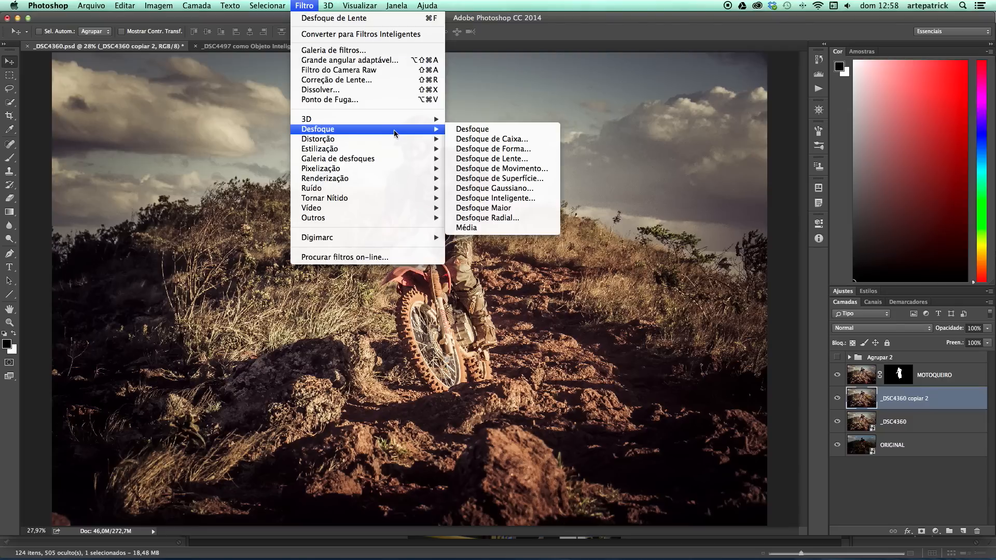
pyautogui.click(511, 188)
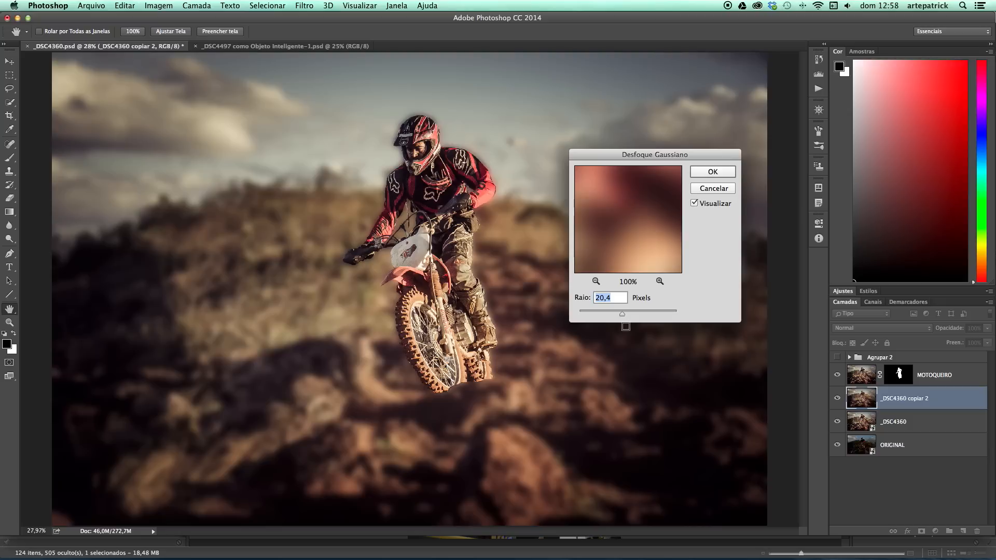
pyautogui.moveTo(611, 316); pyautogui.dragTo(602, 316)
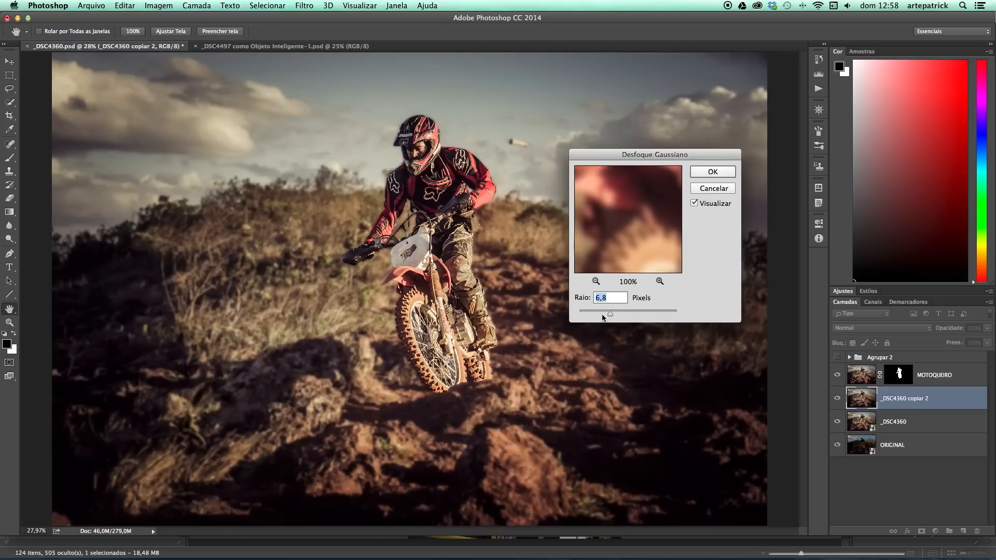
pyautogui.click(713, 171)
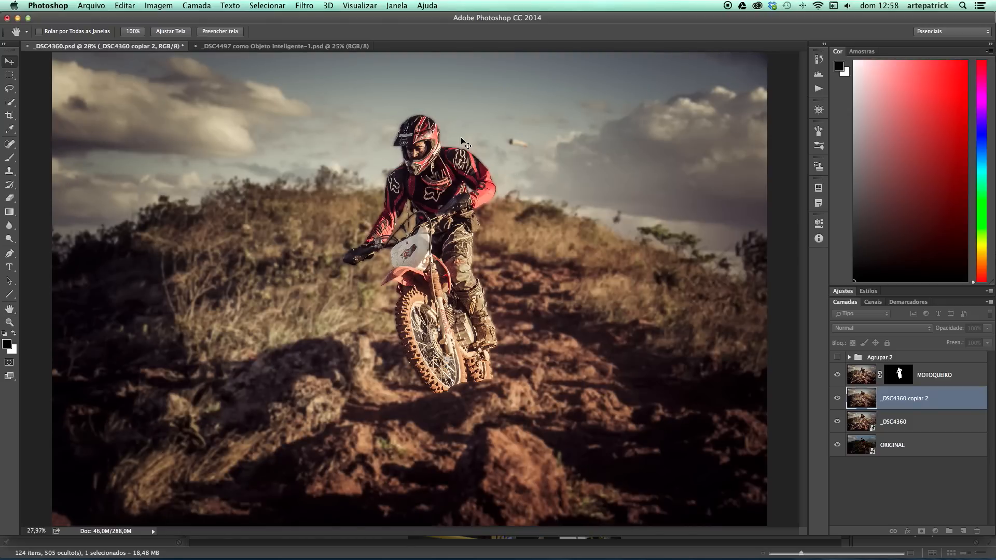
# - Compare the rider's shoulder and helmet edges with the MOTOQUEIRO layer hidden and shown to examine the blur around them
pyautogui.press('z')
pyautogui.moveTo(473, 164); pyautogui.dragTo(512, 184)
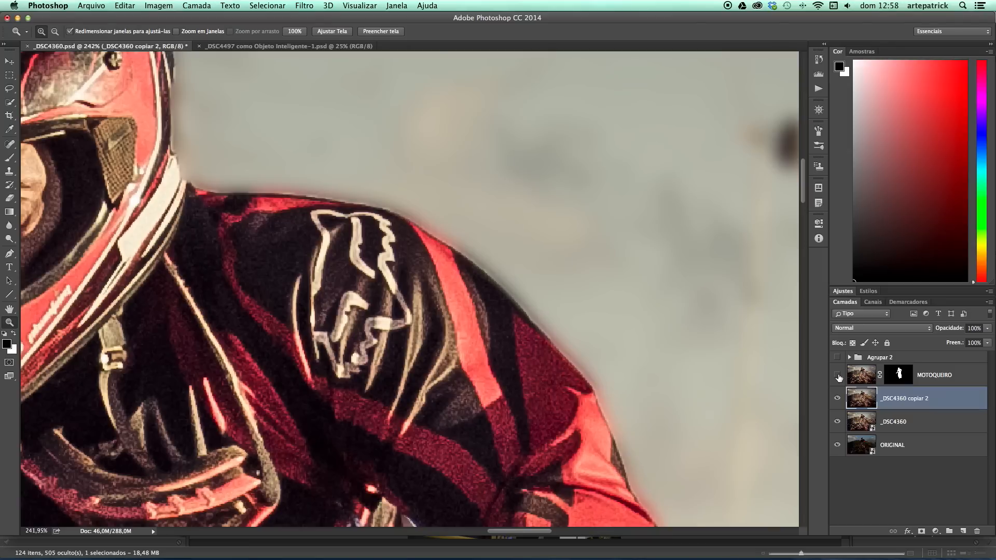
pyautogui.click(838, 376)
pyautogui.press('v')
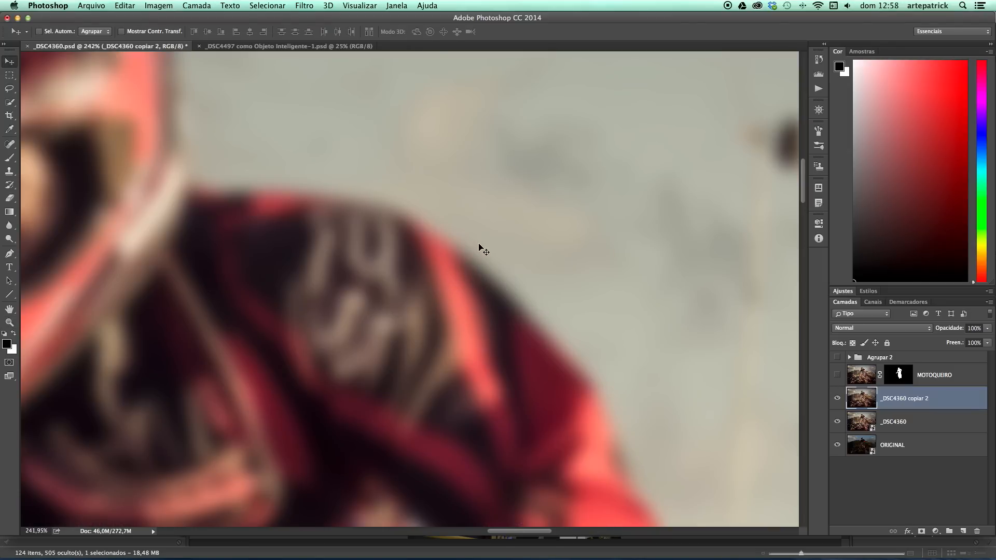
pyautogui.click(838, 376)
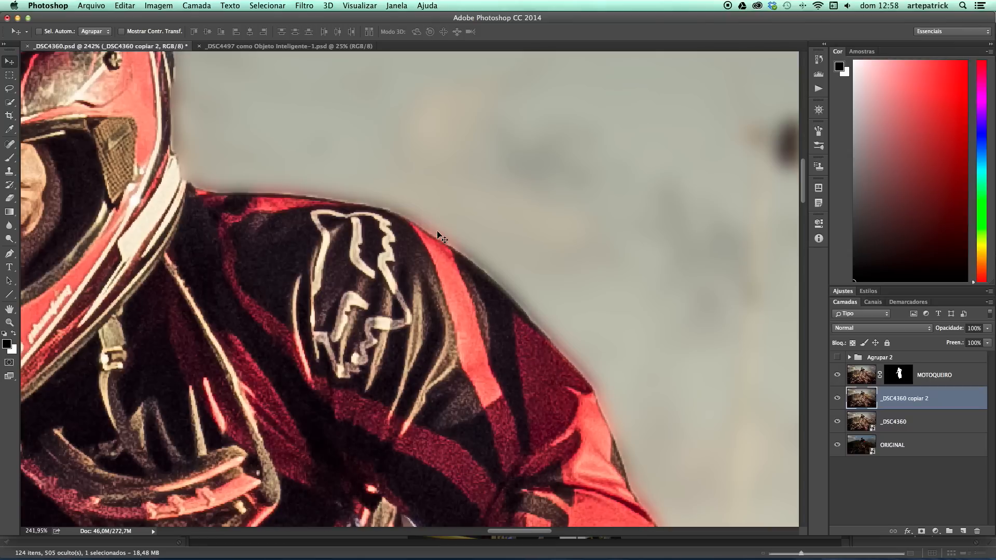
pyautogui.moveTo(267, 239); pyautogui.dragTo(611, 242)
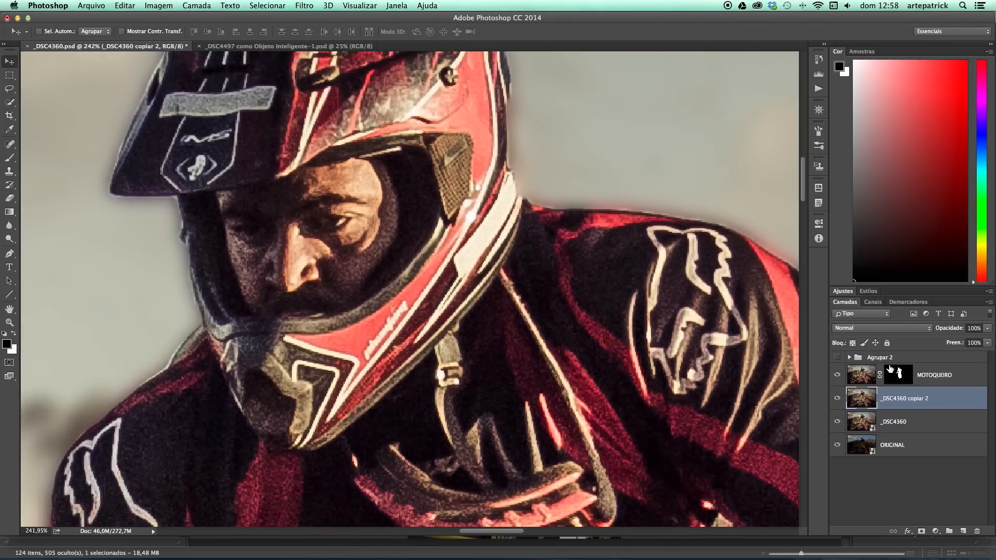
pyautogui.click(838, 375)
pyautogui.moveTo(174, 306); pyautogui.dragTo(378, 225)
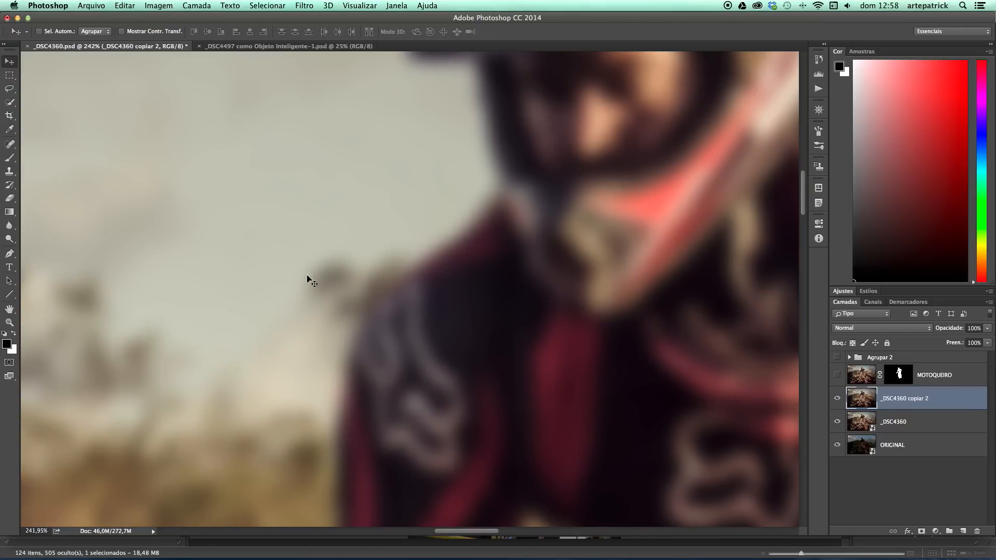
pyautogui.click(837, 374)
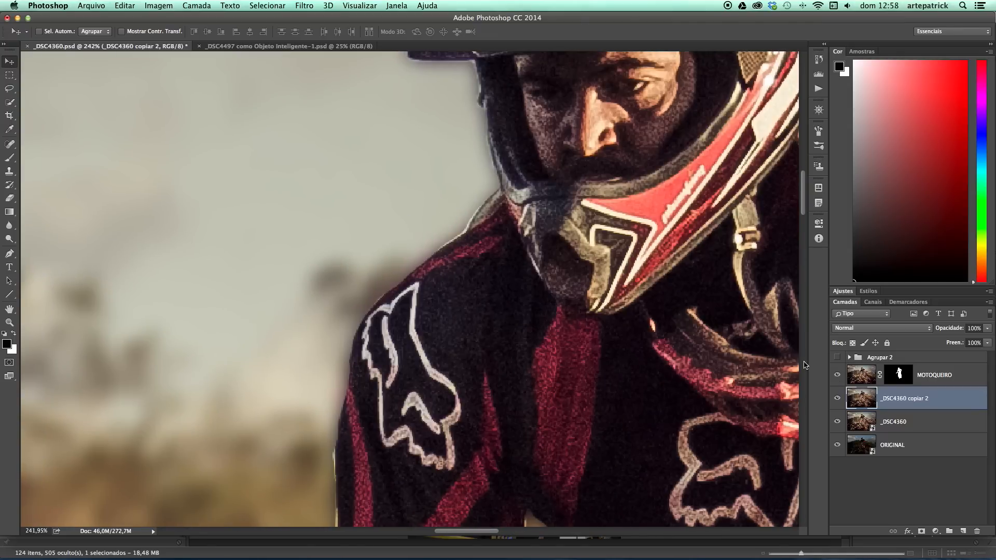
pyautogui.press('super+0')
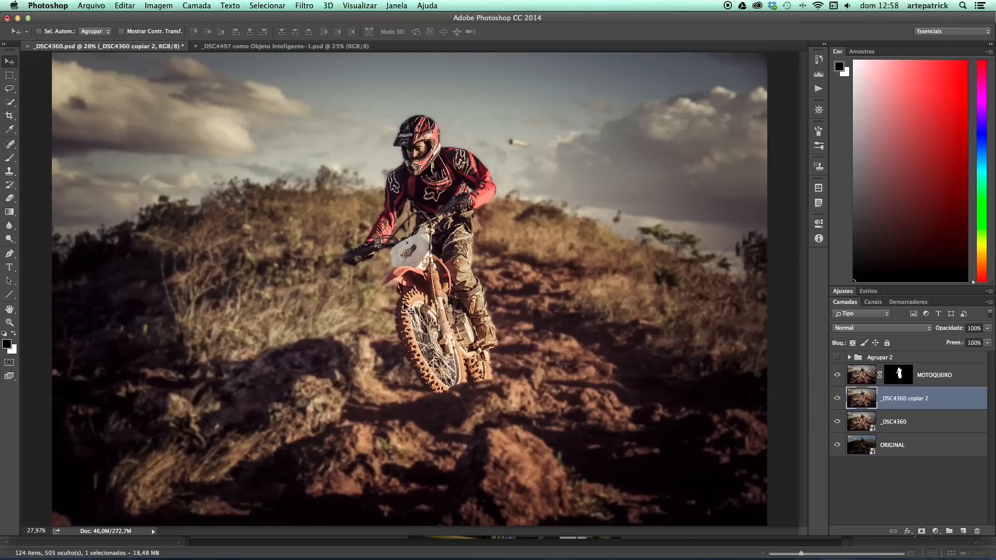
# - Examine the transition between the sharp cutout and the blurred background around the rider's body and legs
pyautogui.press('z')
pyautogui.moveTo(418, 331); pyautogui.dragTo(436, 354)
pyautogui.moveTo(370, 142); pyautogui.dragTo(444, 338)
pyautogui.moveTo(430, 114); pyautogui.dragTo(425, 291)
pyautogui.moveTo(418, 68); pyautogui.dragTo(414, 196)
pyautogui.moveTo(420, 121)
pyautogui.mouseDown()
pyautogui.moveTo(412, 362)
pyautogui.moveTo(403, 262)
pyautogui.mouseUp()
pyautogui.moveTo(491, 154); pyautogui.dragTo(497, 285)
pyautogui.moveTo(445, 127); pyautogui.dragTo(441, 210)
pyautogui.moveTo(510, 292); pyautogui.dragTo(456, 185)
pyautogui.moveTo(648, 218); pyautogui.dragTo(571, 115)
pyautogui.moveTo(622, 394)
pyautogui.mouseDown()
pyautogui.moveTo(656, 133)
pyautogui.moveTo(549, 186)
pyautogui.mouseUp()
pyautogui.moveTo(487, 424); pyautogui.dragTo(525, 301)
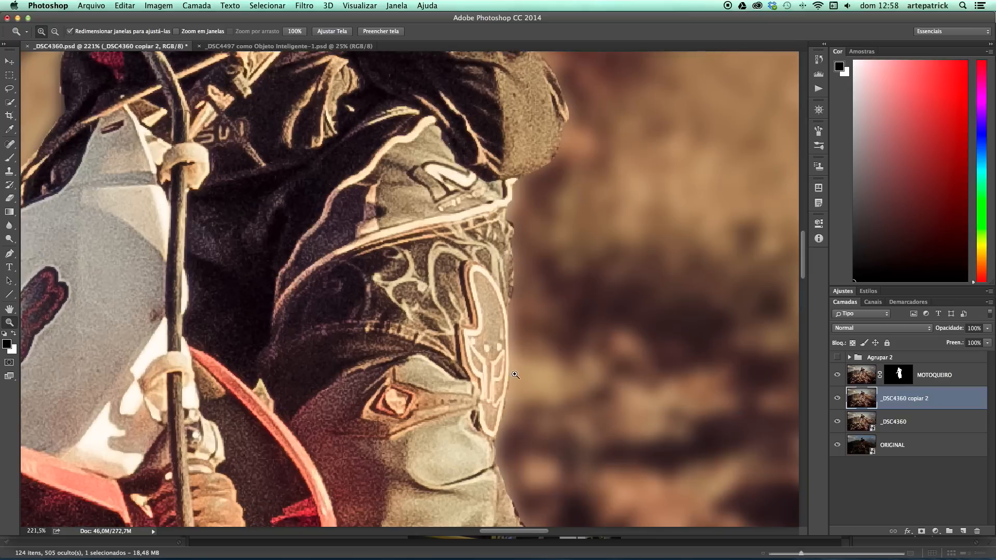
pyautogui.press('super+0')
pyautogui.press('v')
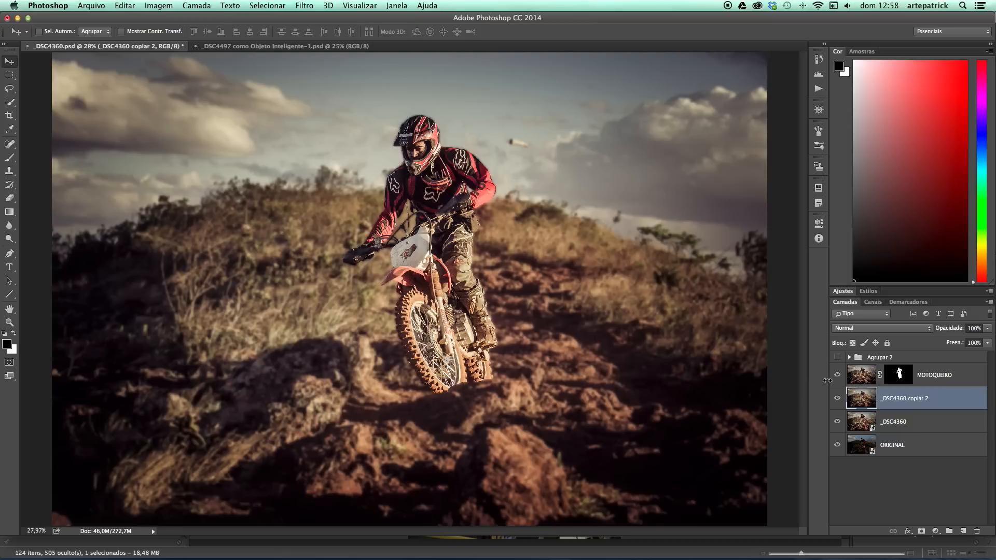
# - Move the rider mask from MOTOQUEIRO to the blurred copy, invert it and delete the MOTOQUEIRO layer
pyautogui.moveTo(840, 378)
pyautogui.mouseDown()
pyautogui.moveTo(842, 402)
pyautogui.moveTo(838, 383)
pyautogui.mouseUp()
pyautogui.moveTo(905, 380); pyautogui.dragTo(902, 402)
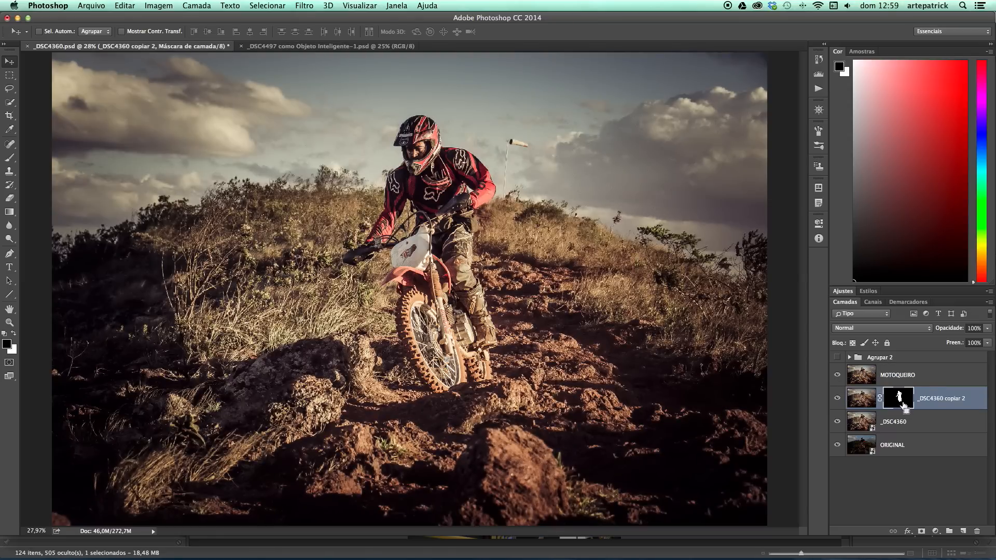
pyautogui.click(838, 376)
pyautogui.moveTo(944, 382); pyautogui.dragTo(975, 533)
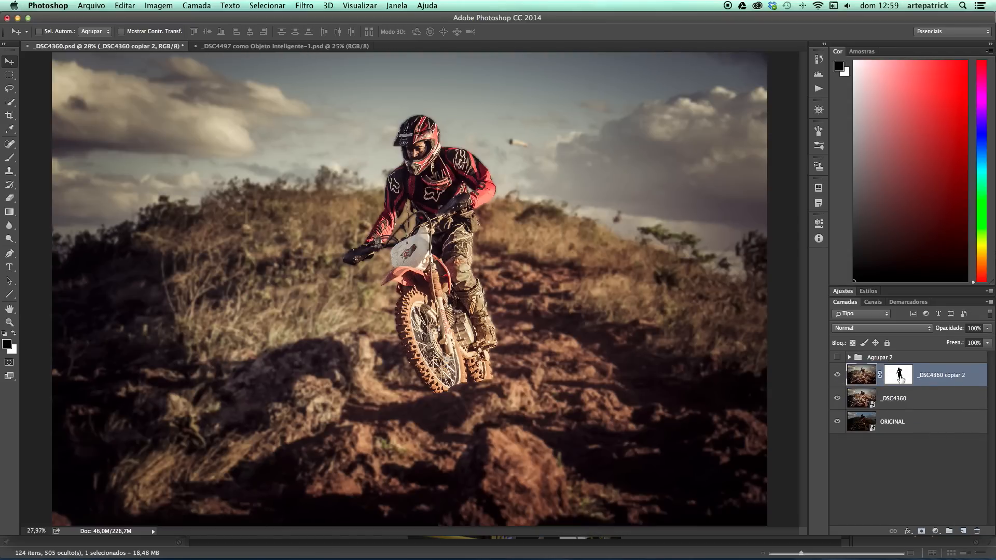
# - View the blurred copy's mask on its own and examine the blur edge around the helmet
pyautogui.keyDown('alt'); pyautogui.click(902, 379); pyautogui.keyUp('alt')
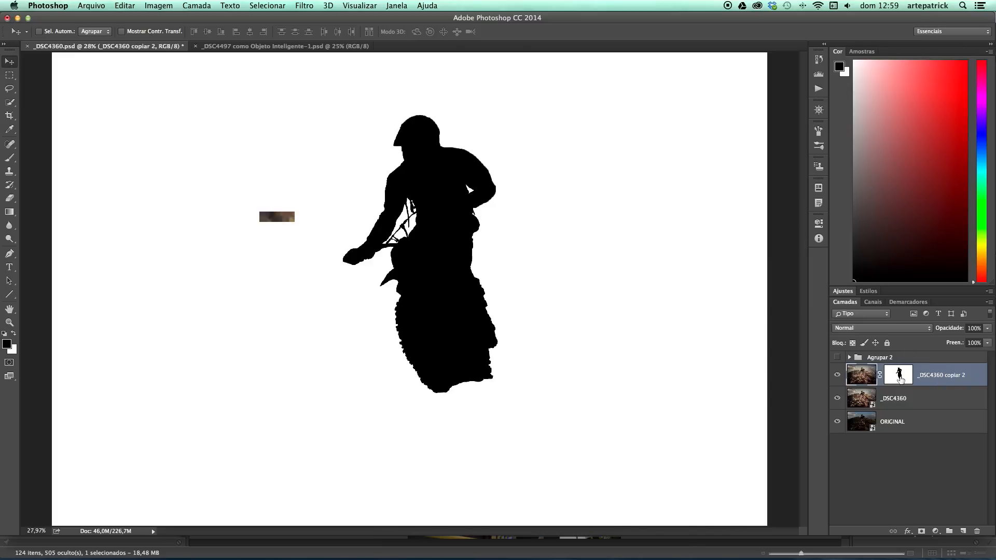
pyautogui.keyDown('alt'); pyautogui.click(899, 378); pyautogui.keyUp('alt')
pyautogui.press('z')
pyautogui.moveTo(467, 167); pyautogui.dragTo(467, 167)
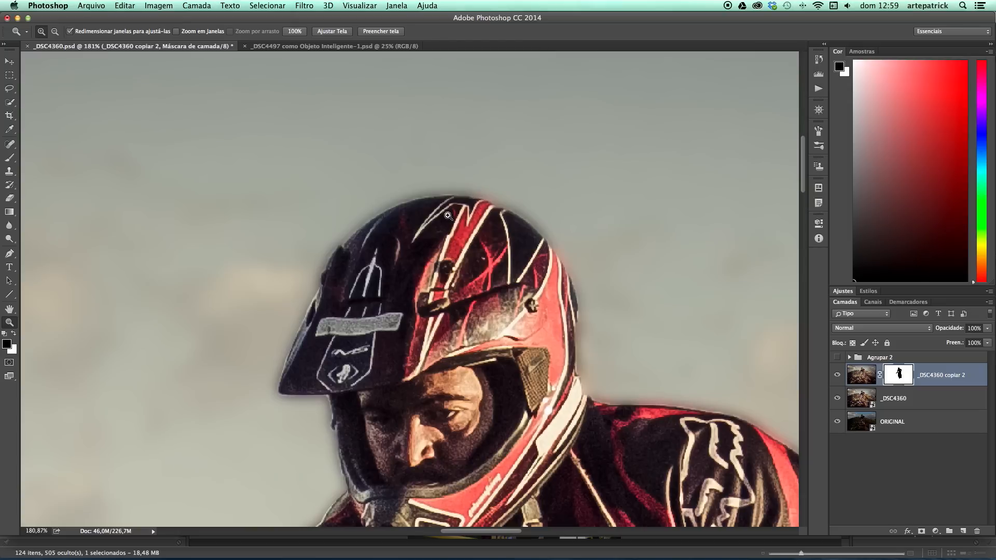
pyautogui.press('v')
pyautogui.press('super+0')
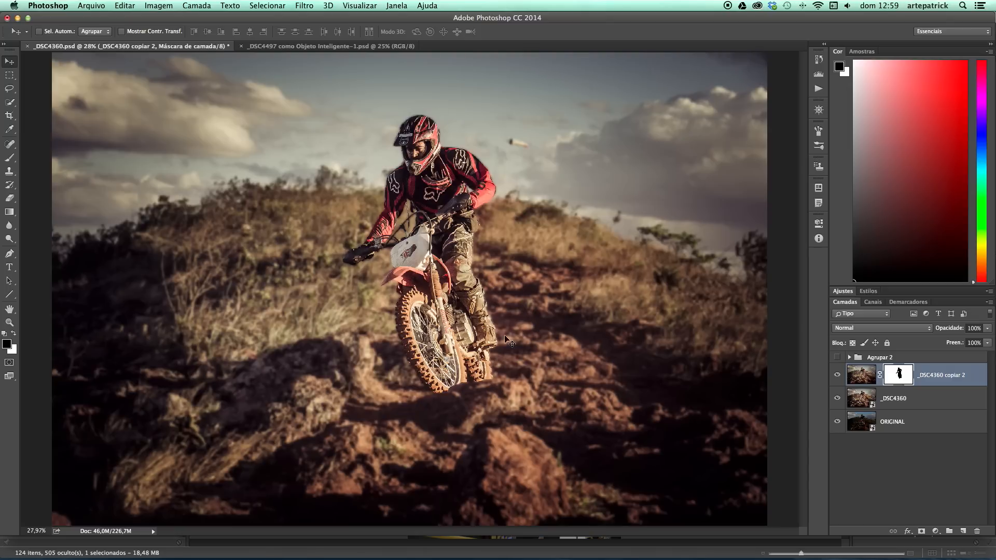
# - Delete the masked blurred copy and compare the image with the _DSC4360 layer hidden and shown
pyautogui.moveTo(974, 377); pyautogui.dragTo(977, 532)
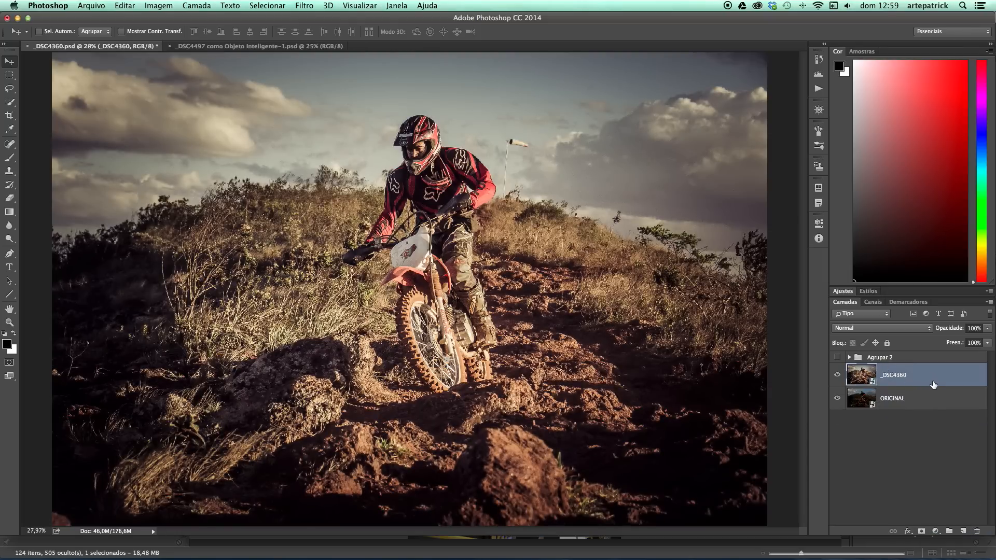
pyautogui.click(837, 376)
pyautogui.click(837, 377)
pyautogui.doubleClick(932, 374)
pyautogui.press('Escape')
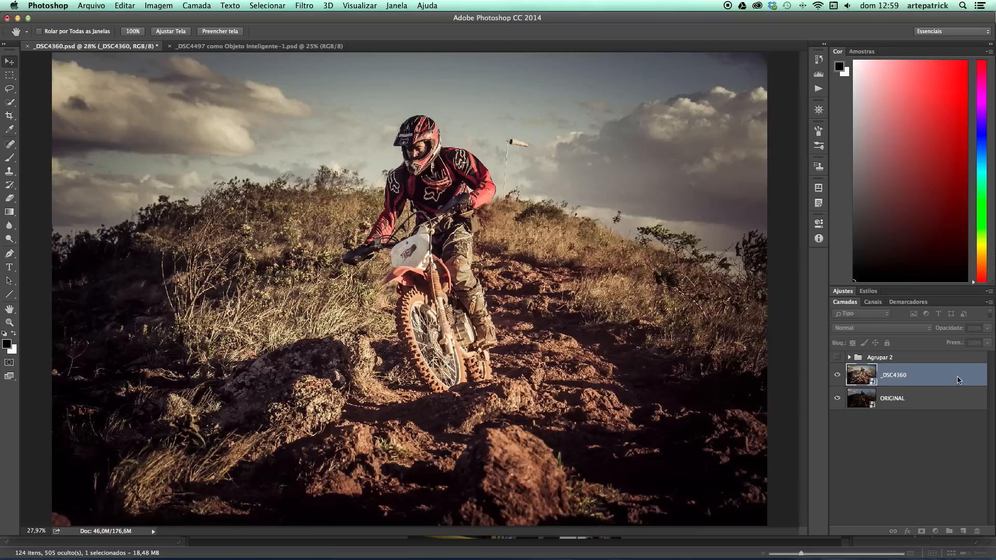
# - Duplicate the _DSC4360 layer and rasterize the copy
pyautogui.press('super+j')
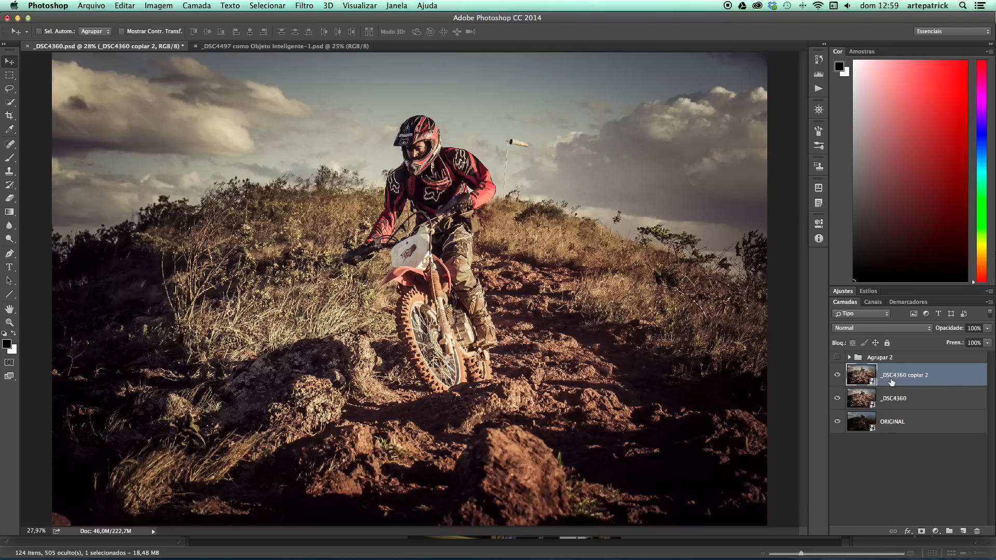
pyautogui.rightClick(943, 377)
pyautogui.press('Escape')
pyautogui.rightClick(926, 376)
pyautogui.press('Escape')
pyautogui.rightClick(952, 377)
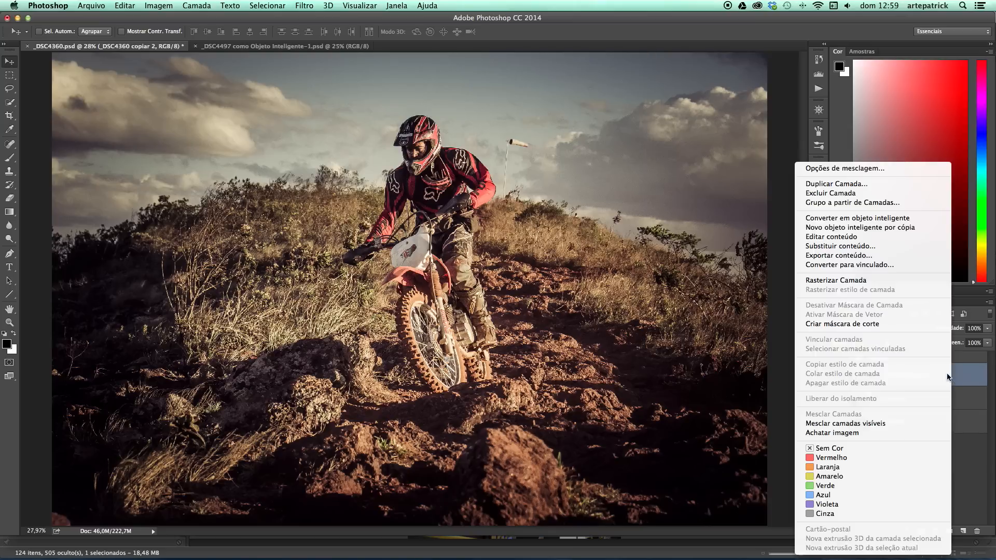
pyautogui.click(870, 281)
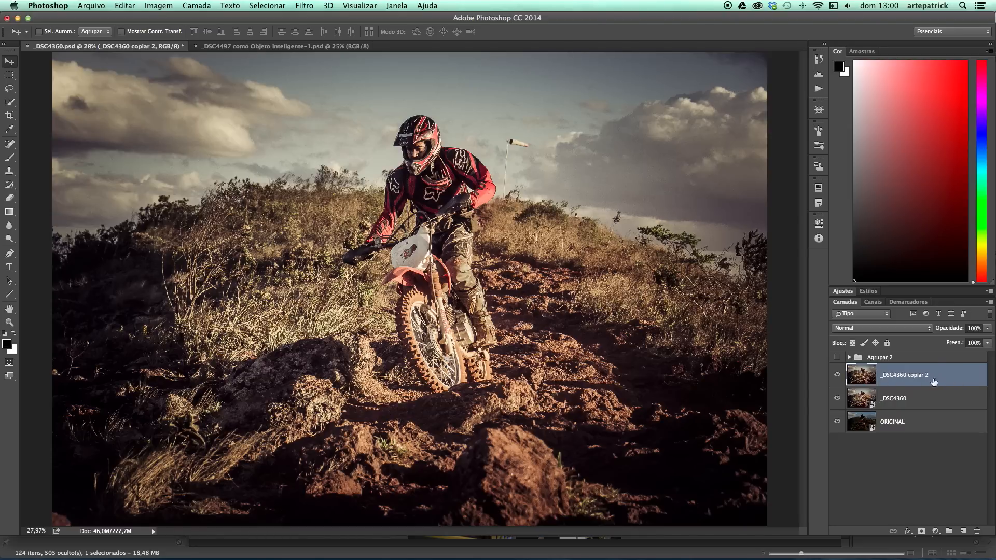
# - Rename the rasterized copy DESFOQUE DO FUNDO
pyautogui.doubleClick(899, 377)
pyautogui.write('DESFOQUE DO FUNDO')
pyautogui.press('Return')
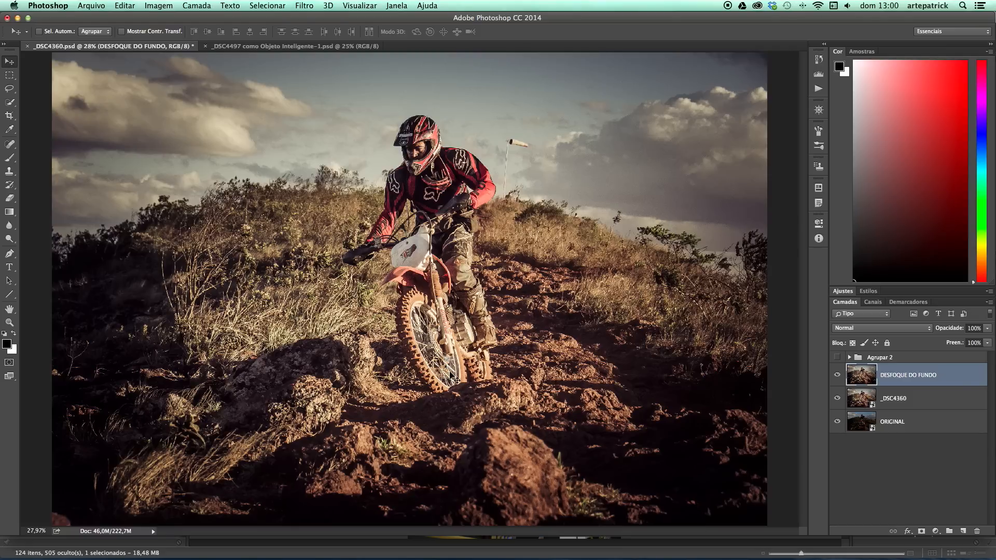
# - View the MAPA DESFOQUE and BORDA channels, then return to the RGB composite and the layer list
pyautogui.click(873, 302)
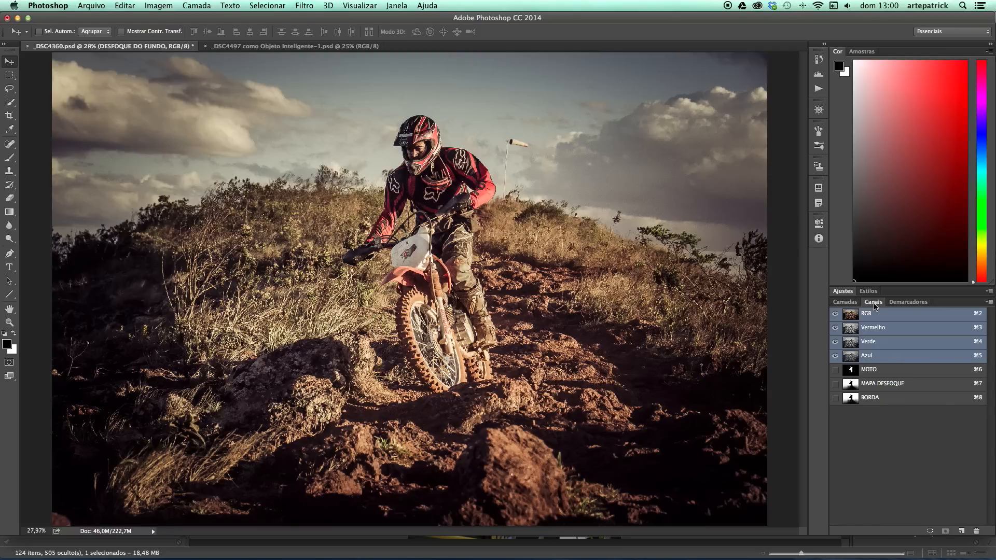
pyautogui.click(888, 387)
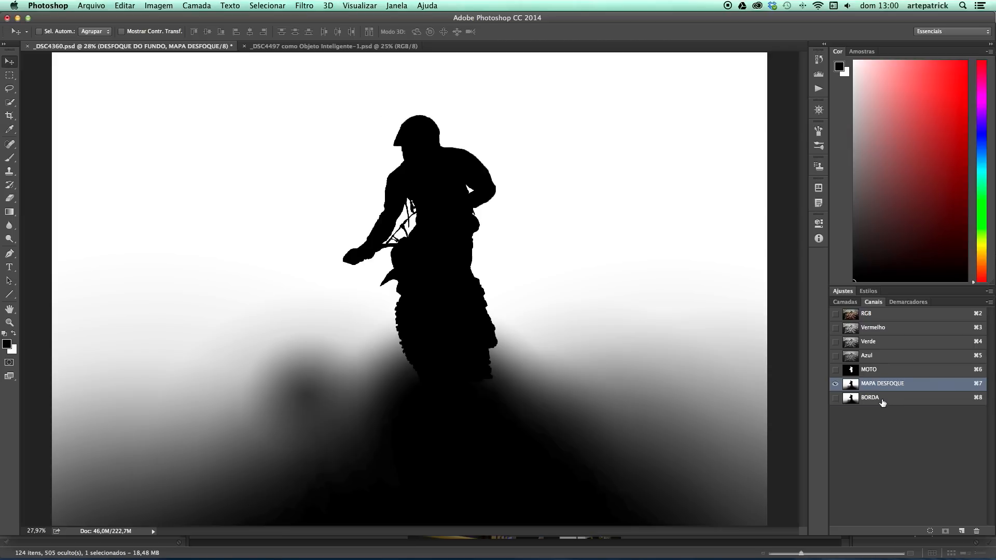
pyautogui.click(882, 400)
pyautogui.click(879, 388)
pyautogui.click(862, 315)
pyautogui.press('F7')
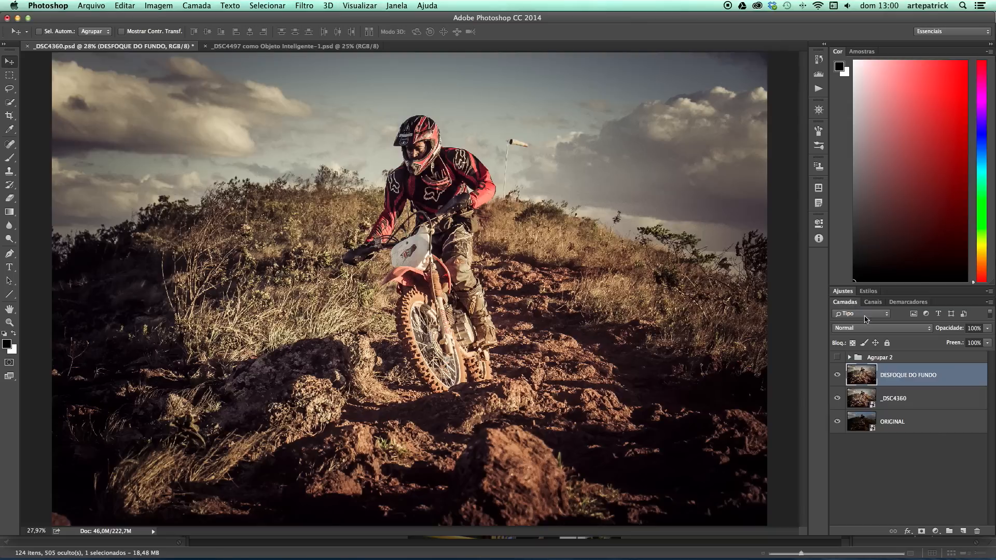
# - Load the MOTO channel as a new selection
pyautogui.press('l')
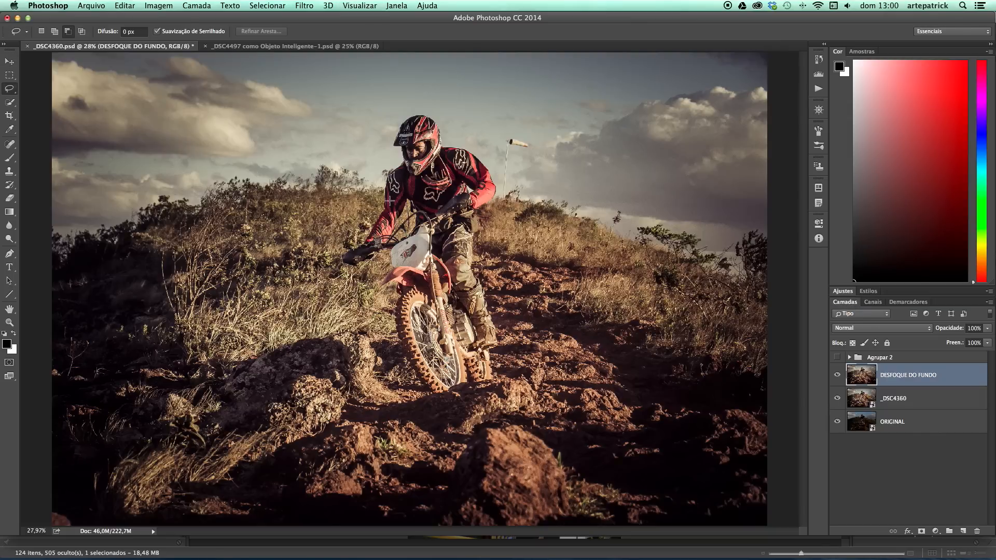
pyautogui.click(267, 5)
pyautogui.click(291, 219)
pyautogui.click(557, 244)
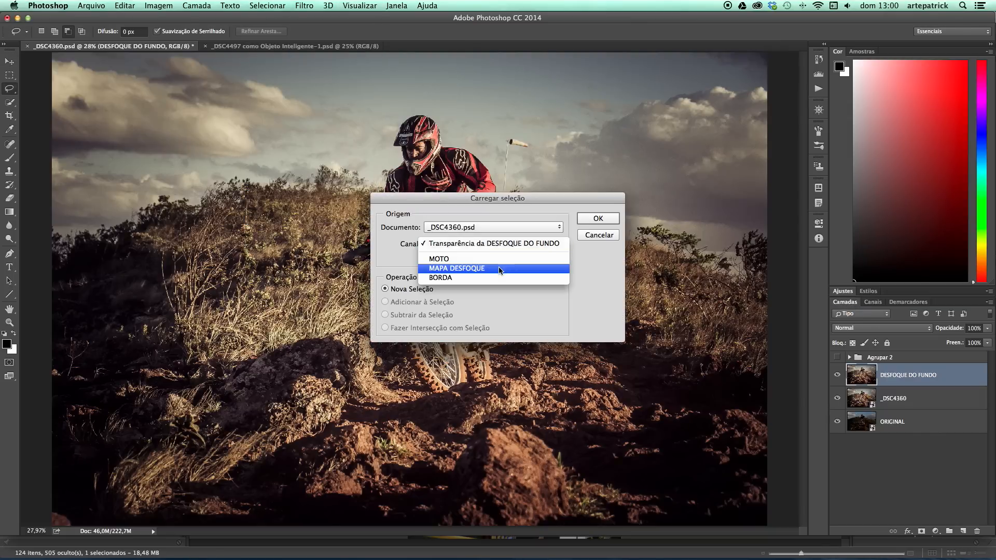
pyautogui.click(504, 260)
pyautogui.click(595, 222)
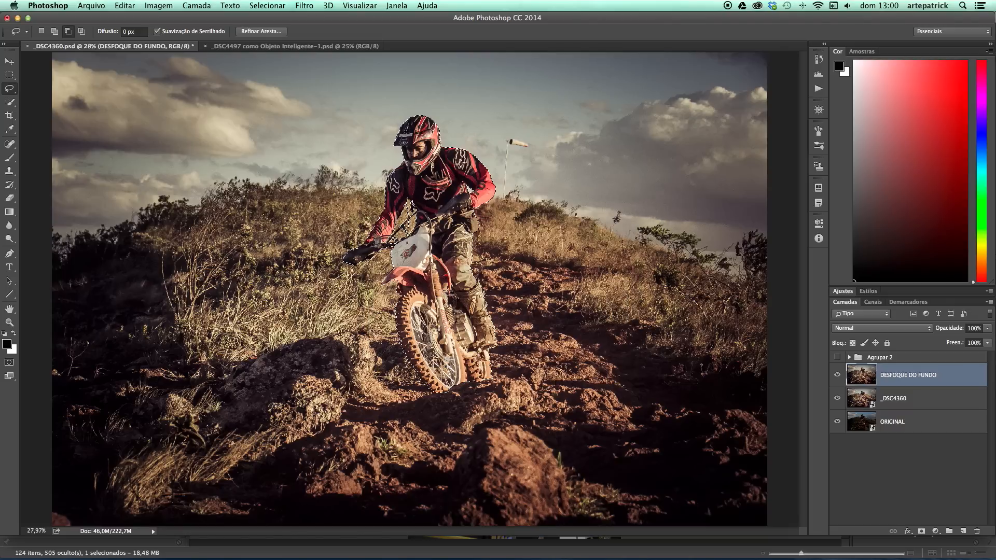
# - Create a new alpha channel named NOVO MAPA with the rider selection still active
pyautogui.click(873, 303)
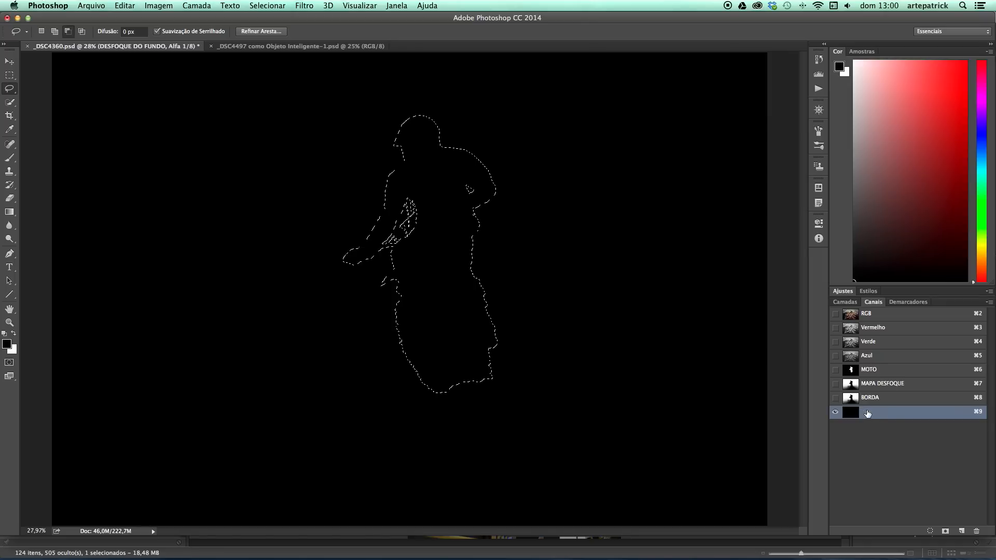
pyautogui.doubleClick(867, 413)
pyautogui.write('NOVO MAPA')
pyautogui.press('Return')
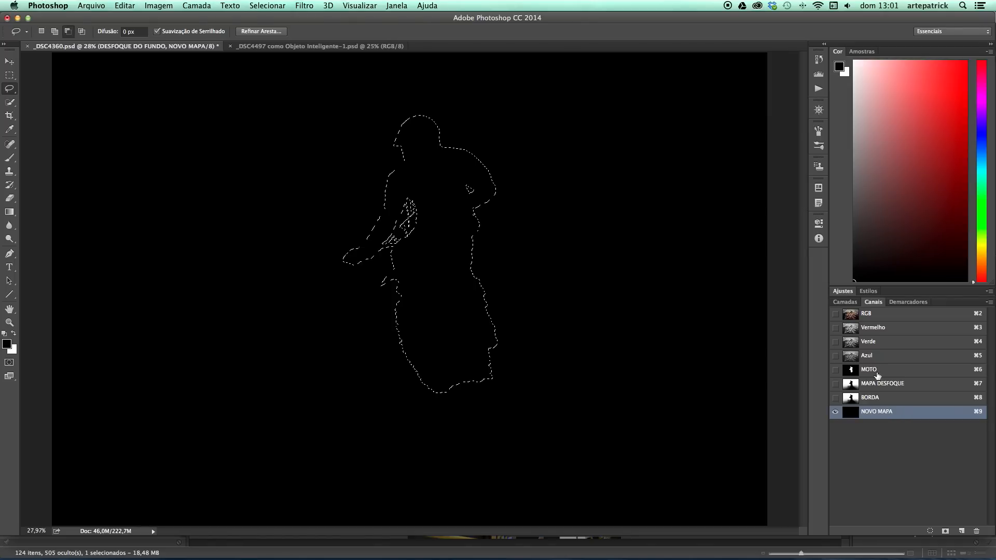
# - Fill the rider selection on NOVO MAPA with white, deselect it and invert the channel
pyautogui.press('super+BackSpace')
pyautogui.press('super+d')
pyautogui.press('super+i')
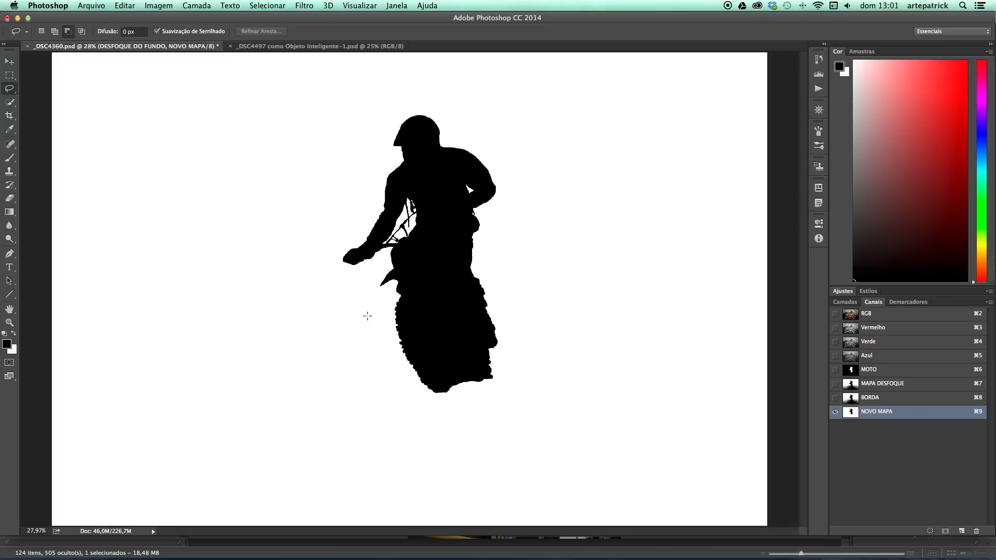
pyautogui.press('v')
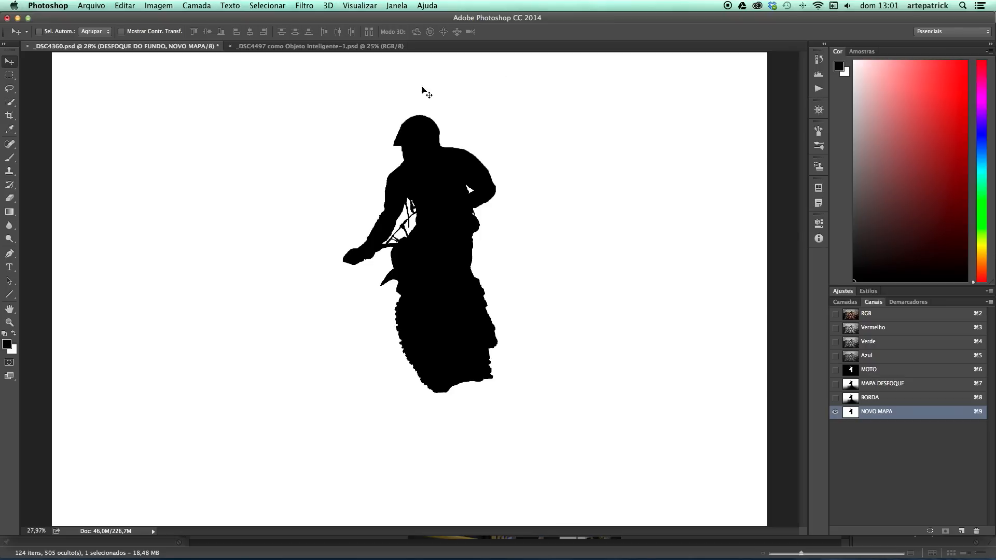
pyautogui.click(876, 318)
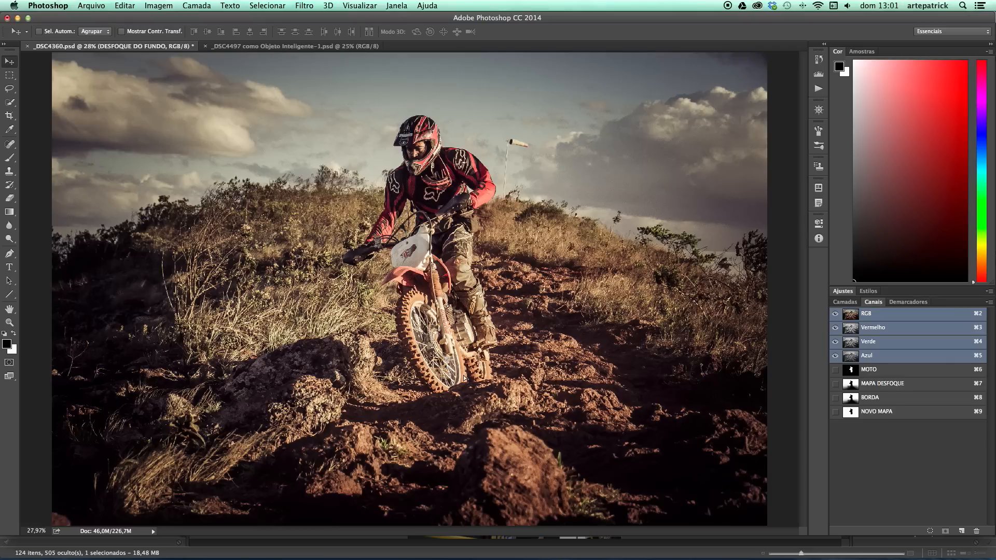
# - Paint the ground below the motorcycle on NOVO MAPA with a soft black brush at 50% opacity
pyautogui.click(886, 415)
pyautogui.press('b')
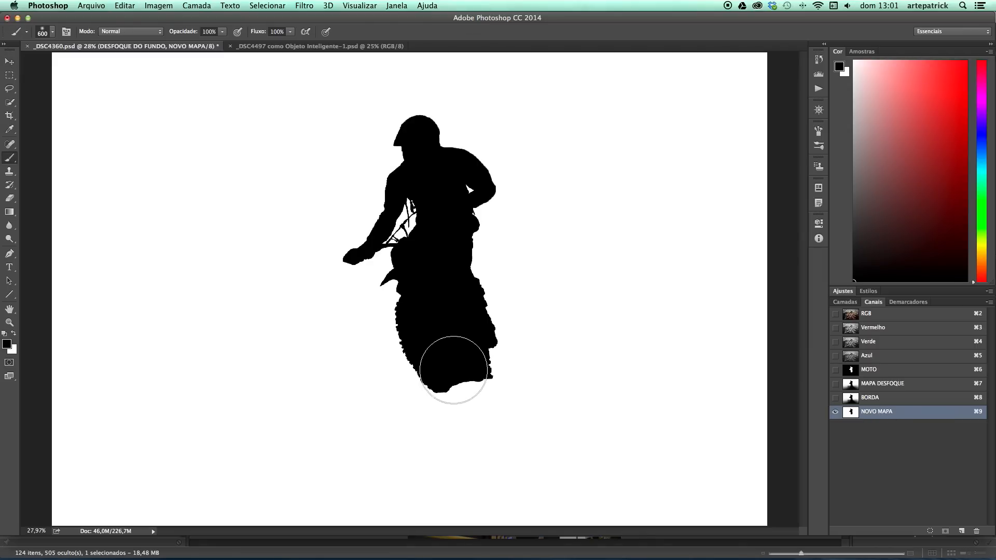
pyautogui.press('5')
pyautogui.moveTo(437, 403)
pyautogui.mouseDown()
pyautogui.moveTo(434, 412)
pyautogui.moveTo(451, 410)
pyautogui.moveTo(412, 415)
pyautogui.moveTo(452, 382)
pyautogui.moveTo(509, 427)
pyautogui.moveTo(562, 505)
pyautogui.moveTo(484, 493)
pyautogui.moveTo(451, 473)
pyautogui.moveTo(313, 496)
pyautogui.moveTo(536, 462)
pyautogui.moveTo(596, 496)
pyautogui.moveTo(555, 507)
pyautogui.moveTo(442, 493)
pyautogui.moveTo(314, 509)
pyautogui.moveTo(311, 489)
pyautogui.moveTo(579, 468)
pyautogui.moveTo(667, 525)
pyautogui.moveTo(493, 421)
pyautogui.moveTo(322, 467)
pyautogui.moveTo(318, 483)
pyautogui.moveTo(362, 433)
pyautogui.moveTo(359, 382)
pyautogui.moveTo(336, 368)
pyautogui.moveTo(355, 396)
pyautogui.moveTo(351, 358)
pyautogui.mouseUp()
pyautogui.click(915, 315)
pyautogui.click(331, 371)
pyautogui.press('alt+super+z')
pyautogui.press('alt+super+z')
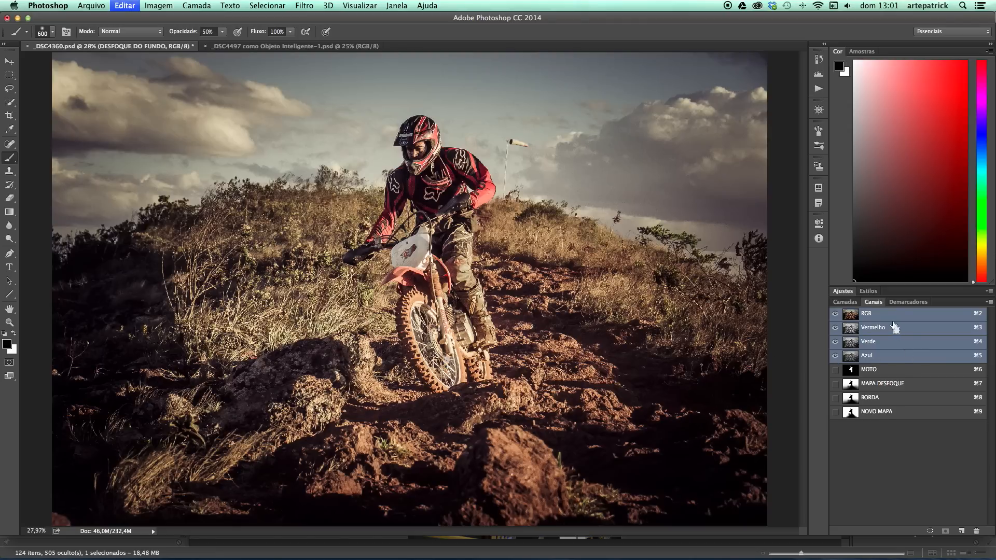
# - Paint a soft black spot on NOVO MAPA over the rock beside the front wheel and return to the RGB image and its layers
pyautogui.click(877, 412)
pyautogui.moveTo(347, 362); pyautogui.dragTo(351, 378)
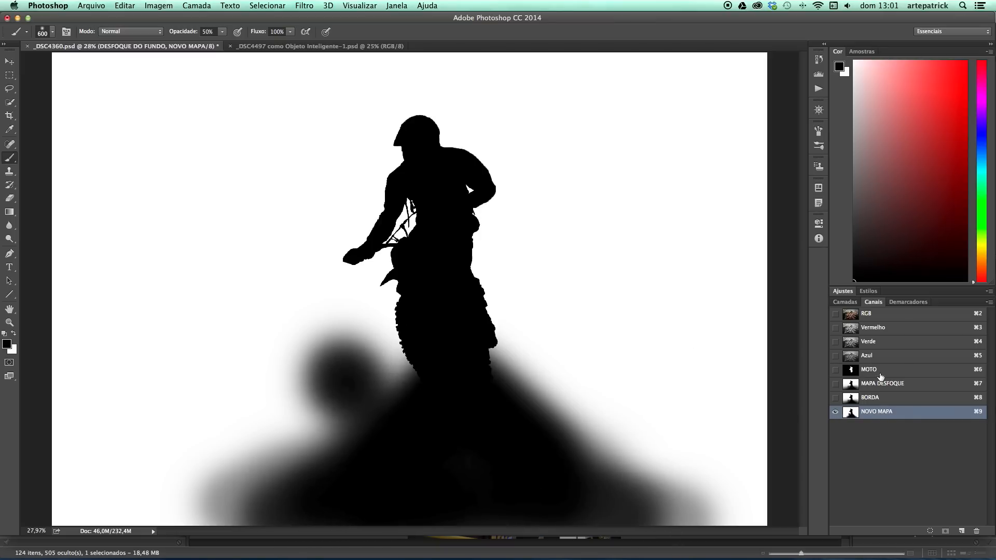
pyautogui.click(886, 315)
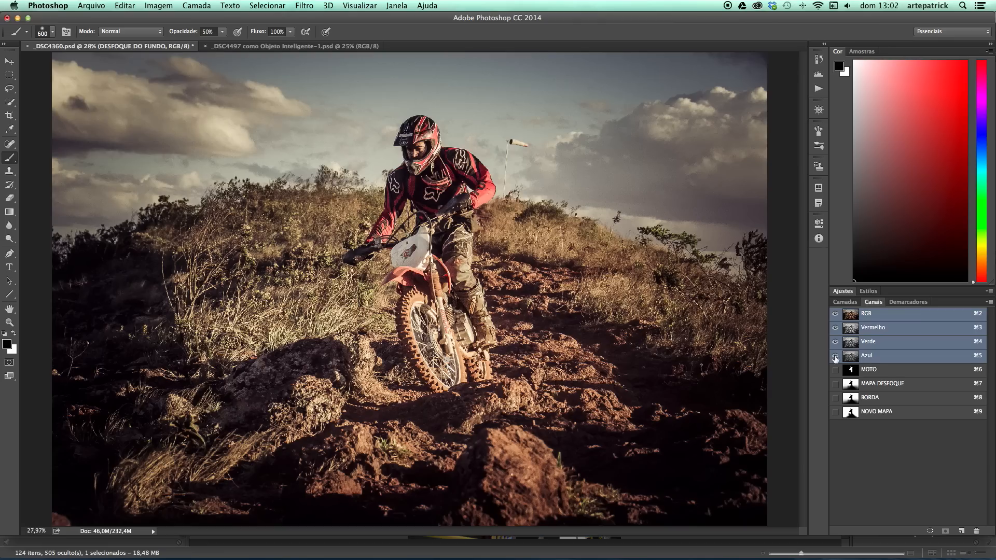
pyautogui.click(876, 412)
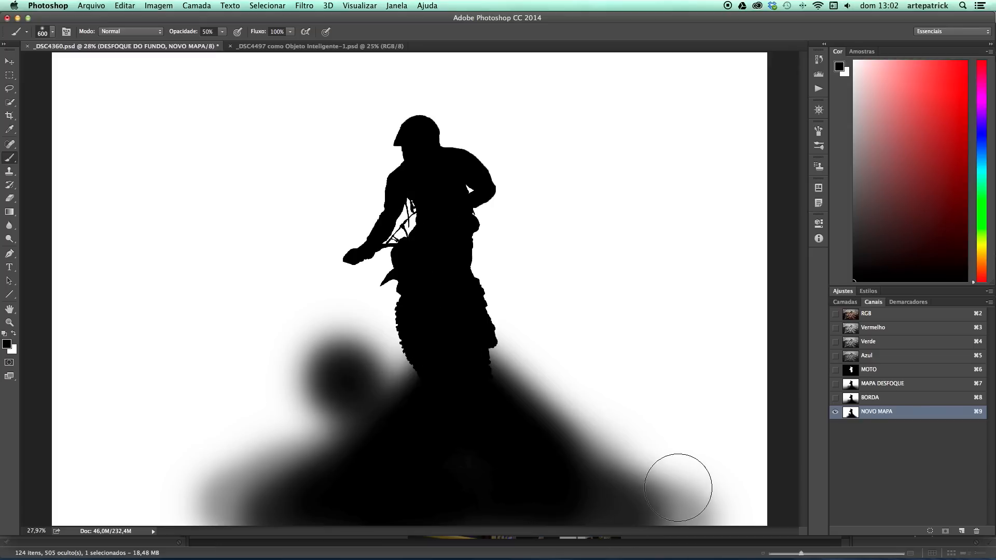
pyautogui.click(863, 315)
pyautogui.click(845, 302)
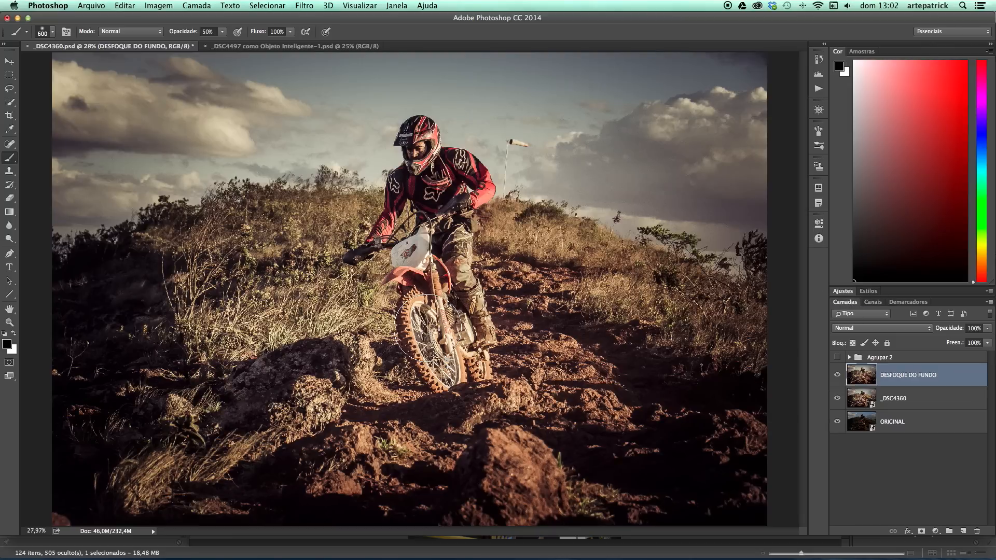
# - Apply a Lens Blur to DESFOQUE DO FUNDO using the BORDA channel as depth map source and a radius of 48
pyautogui.press('v')
pyautogui.click(304, 6)
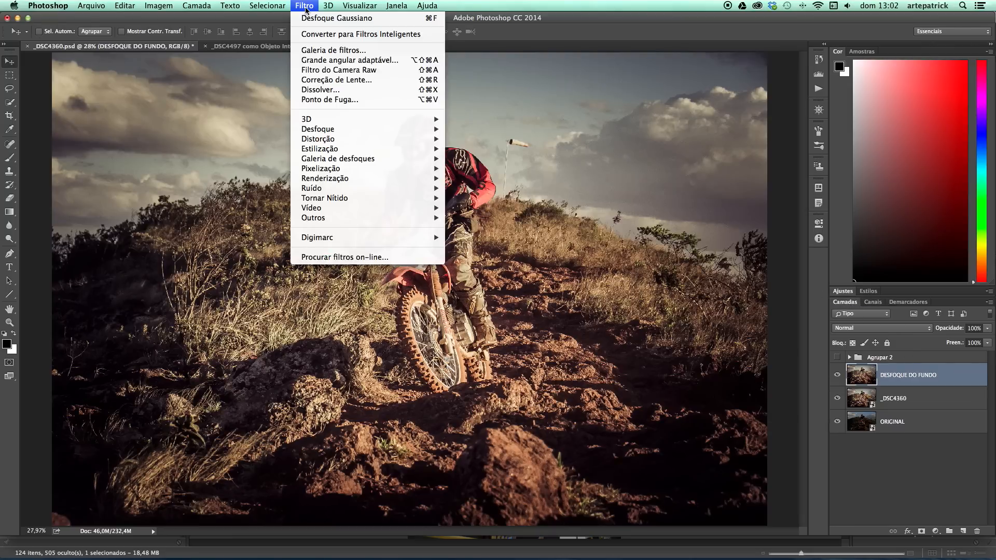
pyautogui.moveTo(392, 131)
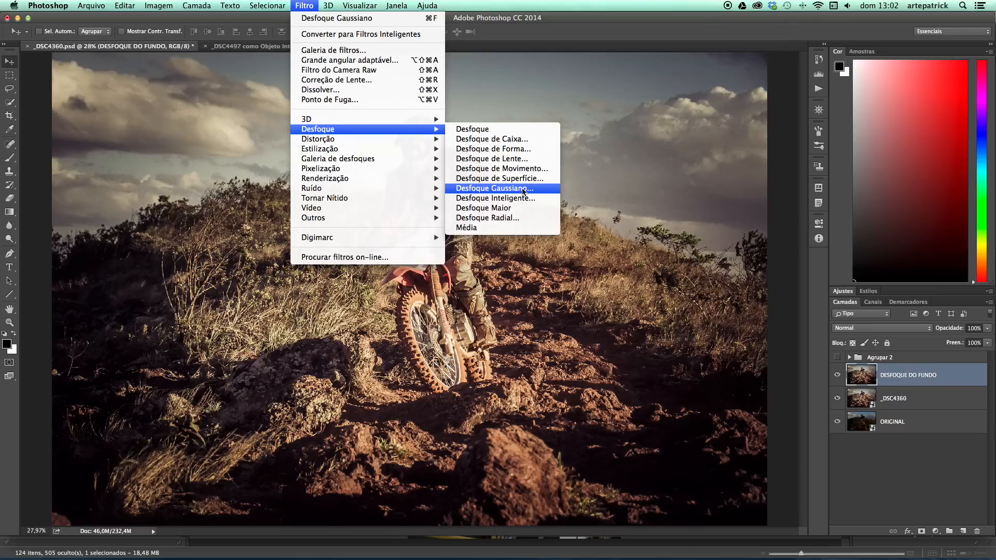
pyautogui.click(526, 161)
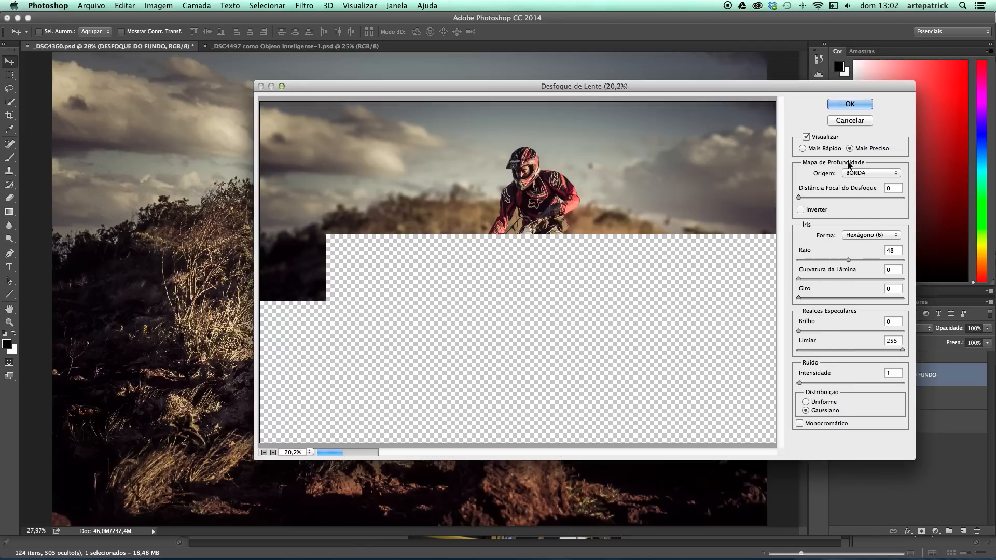
pyautogui.click(894, 172)
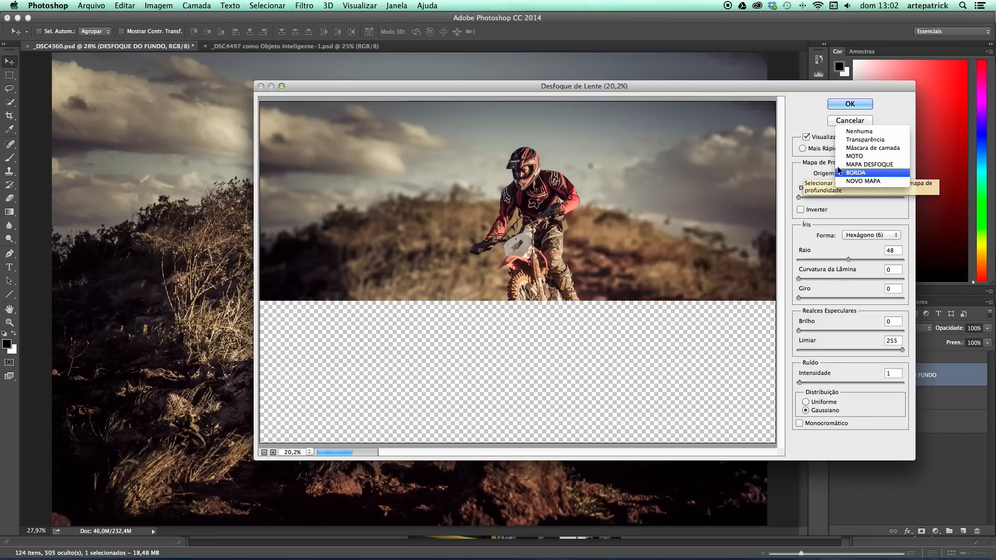
pyautogui.click(856, 173)
pyautogui.moveTo(799, 86); pyautogui.dragTo(771, 89)
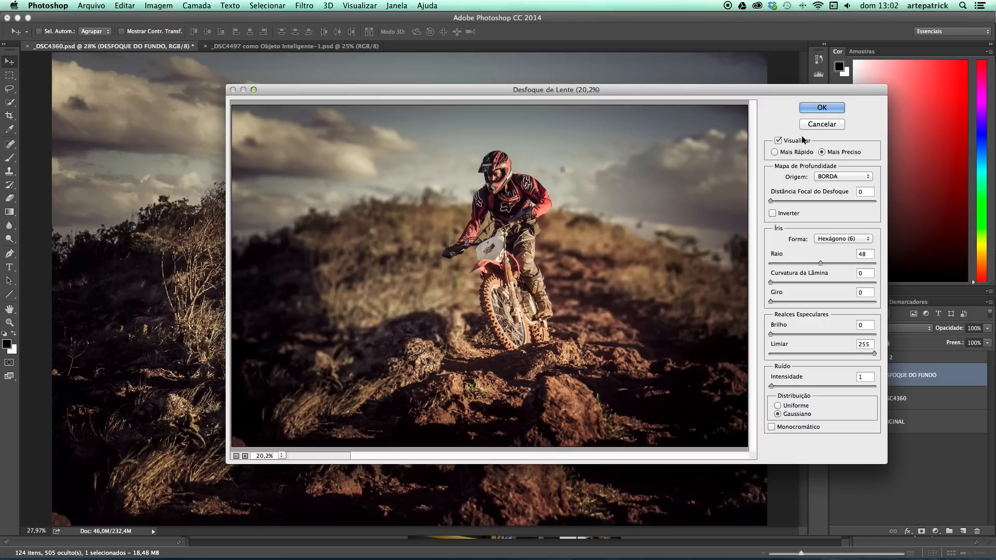
pyautogui.click(822, 107)
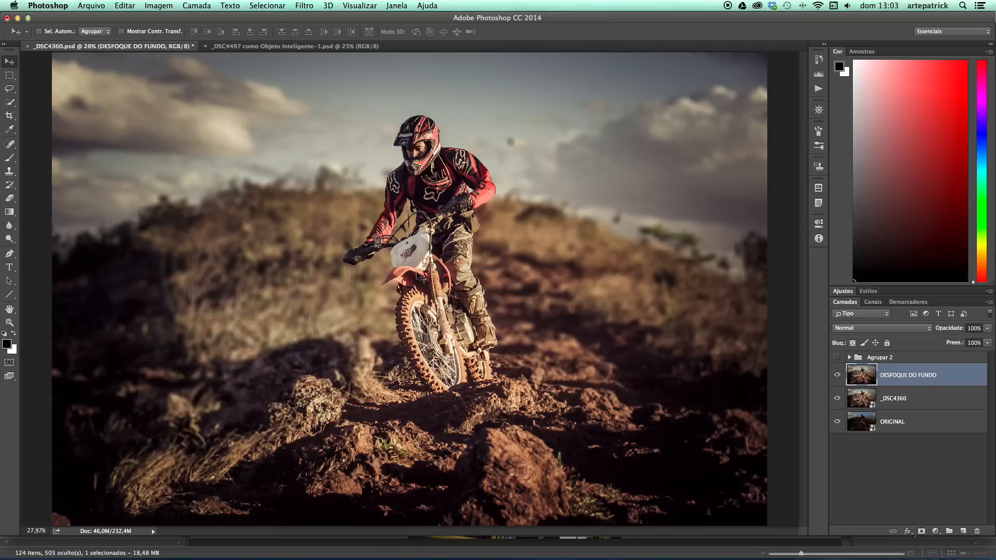
# - Examine the blurred result up close around the handlebar, front wheel and the ground beneath the motorcycle
pyautogui.press('z')
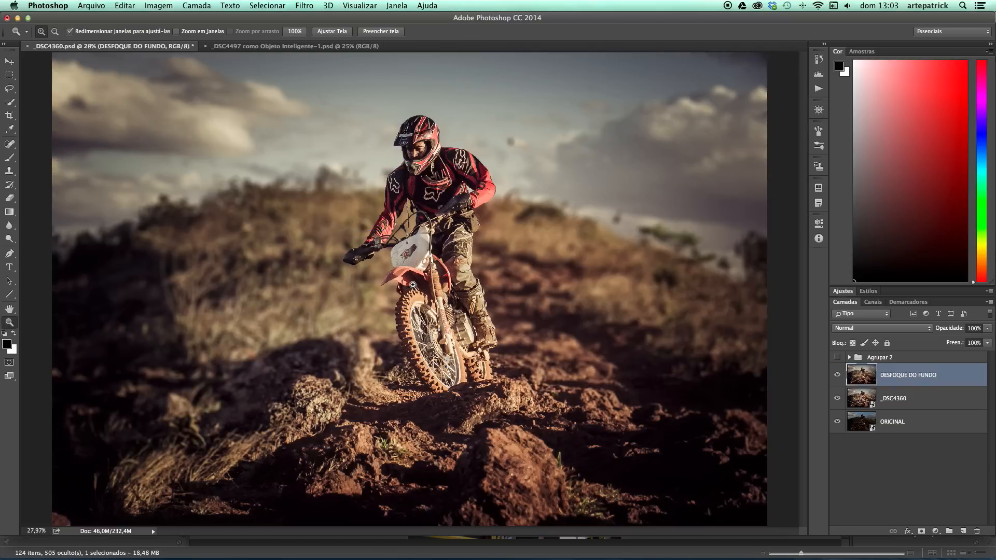
pyautogui.moveTo(311, 226); pyautogui.dragTo(413, 284)
pyautogui.press('super+minus')
pyautogui.press('super+minus')
pyautogui.press('super+minus')
pyautogui.press('super+minus')
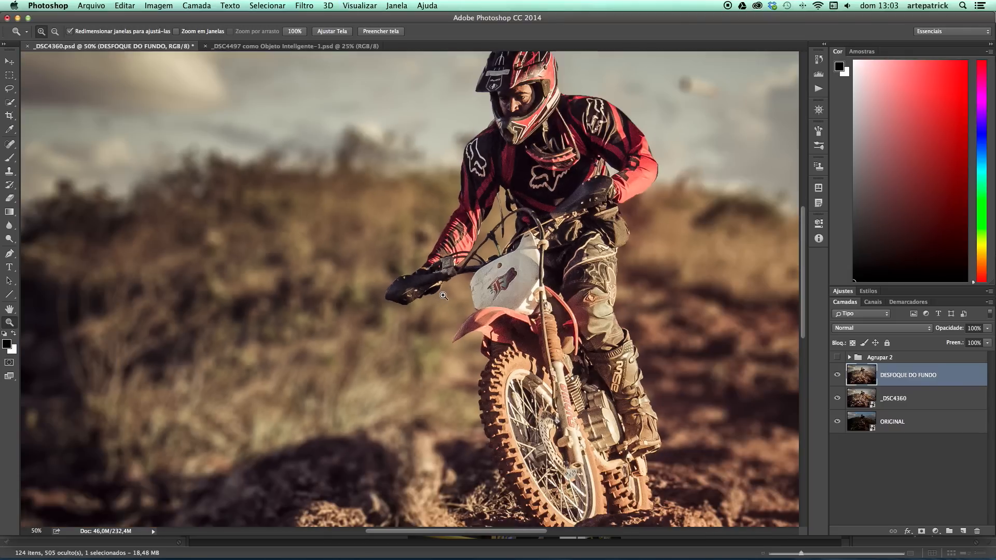
pyautogui.click(485, 413)
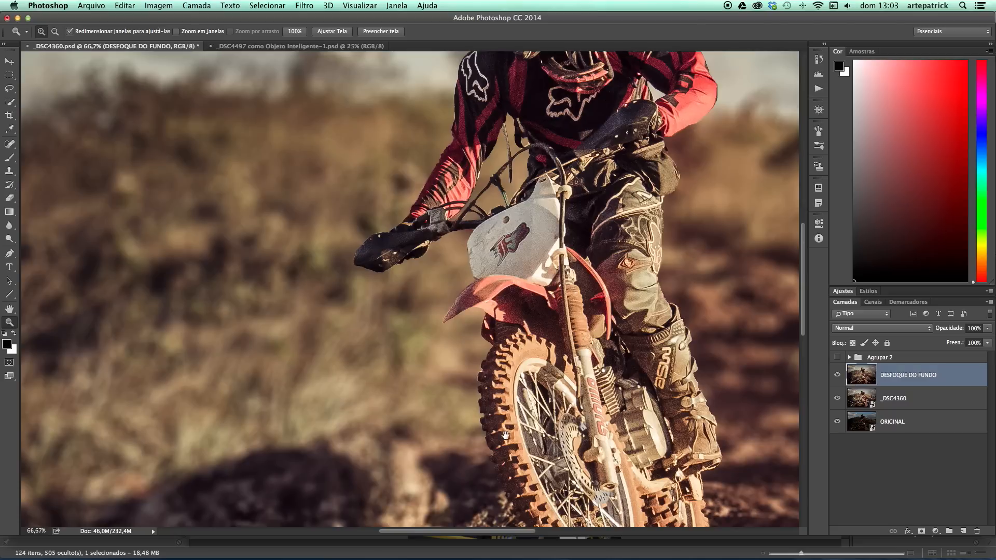
pyautogui.moveTo(506, 436); pyautogui.dragTo(472, 353)
# - Compare the image with the DESFOQUE DO FUNDO layer hidden and shown and inspect the edges around the rider's legs
pyautogui.click(839, 377)
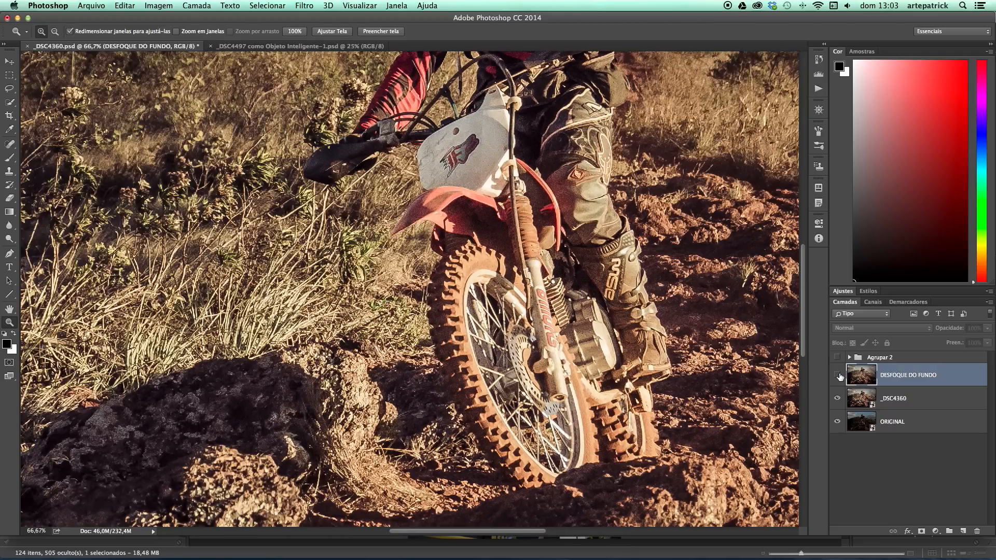
pyautogui.click(837, 375)
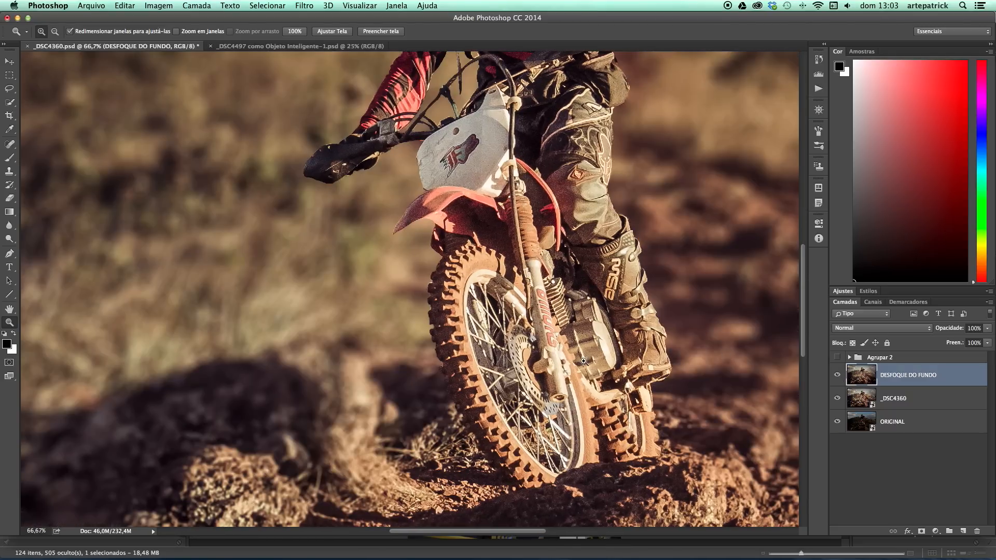
pyautogui.click(837, 381)
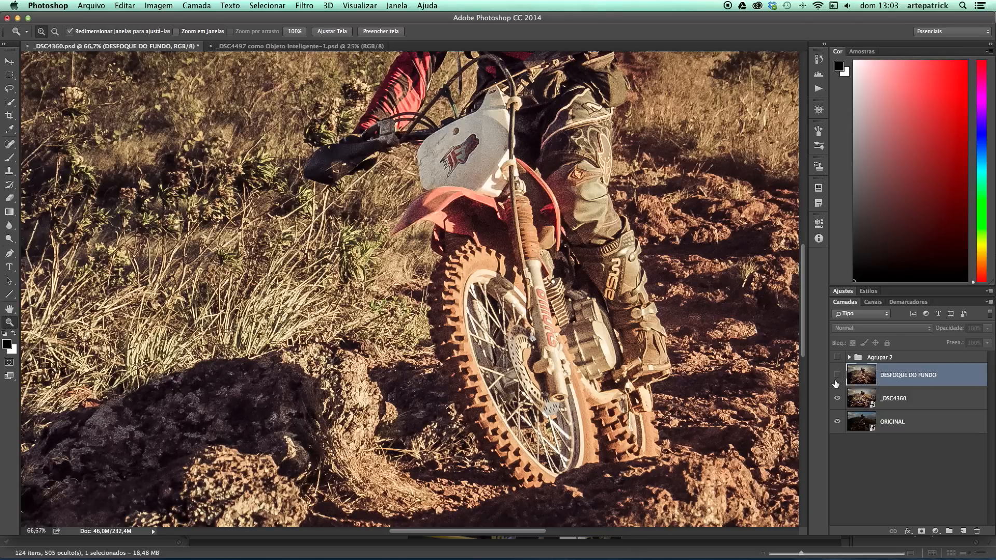
pyautogui.click(837, 376)
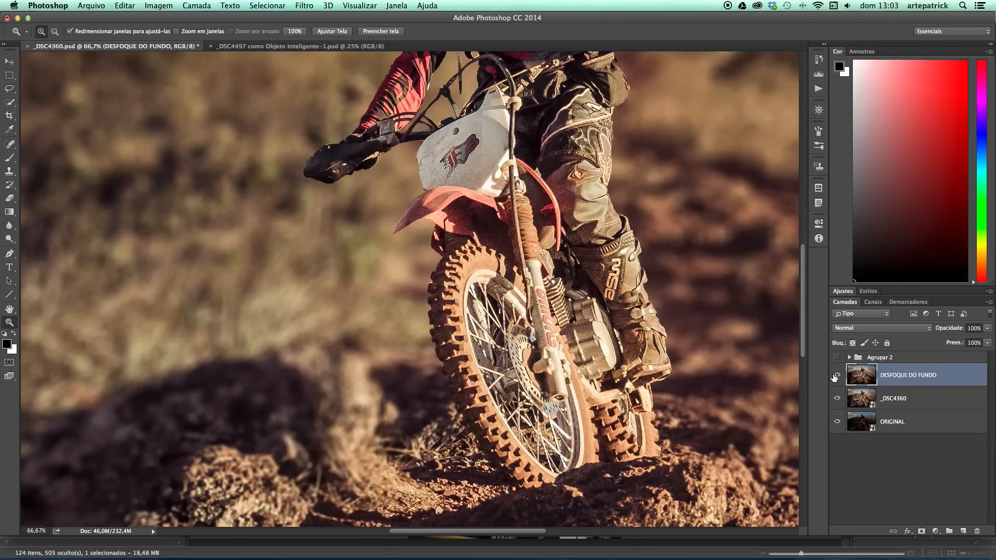
pyautogui.moveTo(756, 248); pyautogui.dragTo(646, 323)
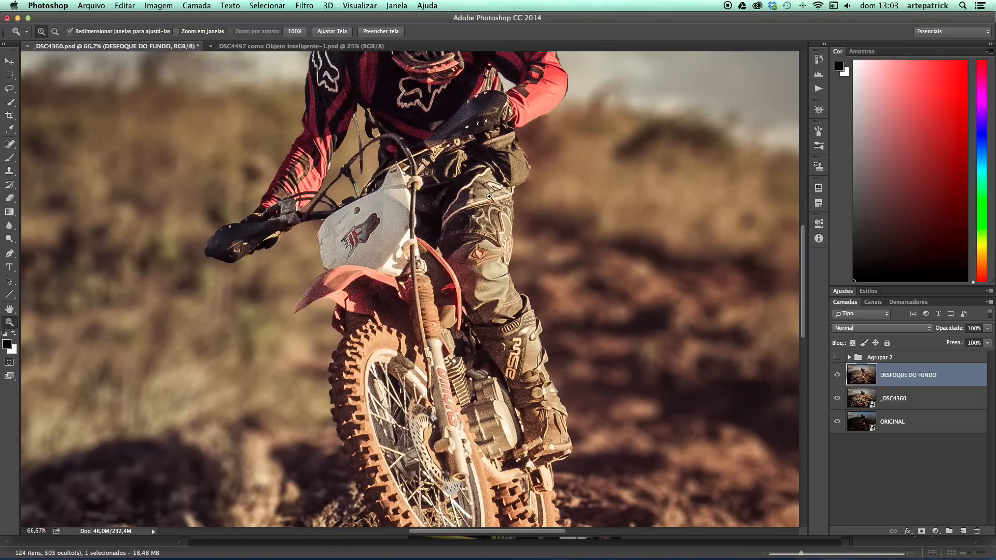
# - Toggle the DESFOQUE DO FUNDO layer off and on to compare the blur, and fit the whole photo in view
pyautogui.click(839, 377)
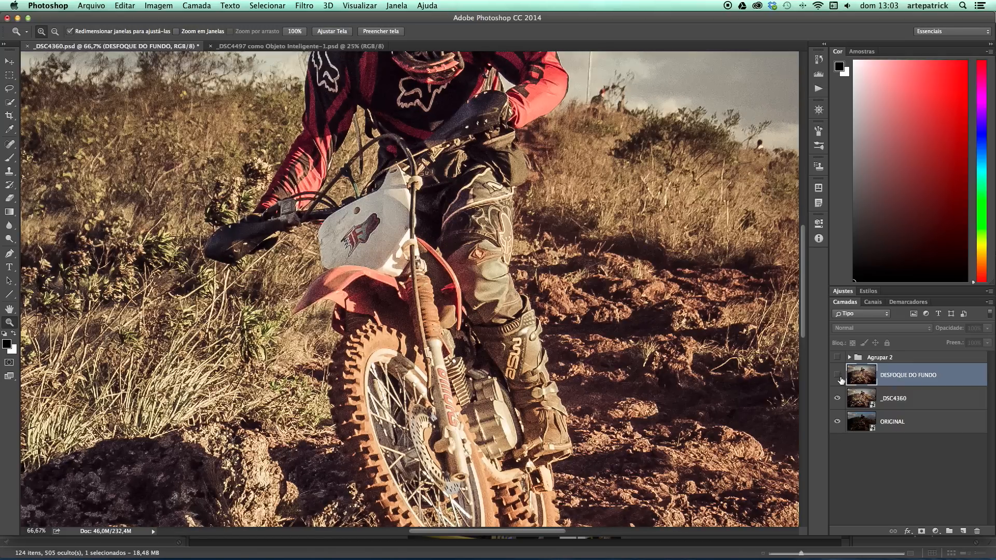
pyautogui.click(839, 379)
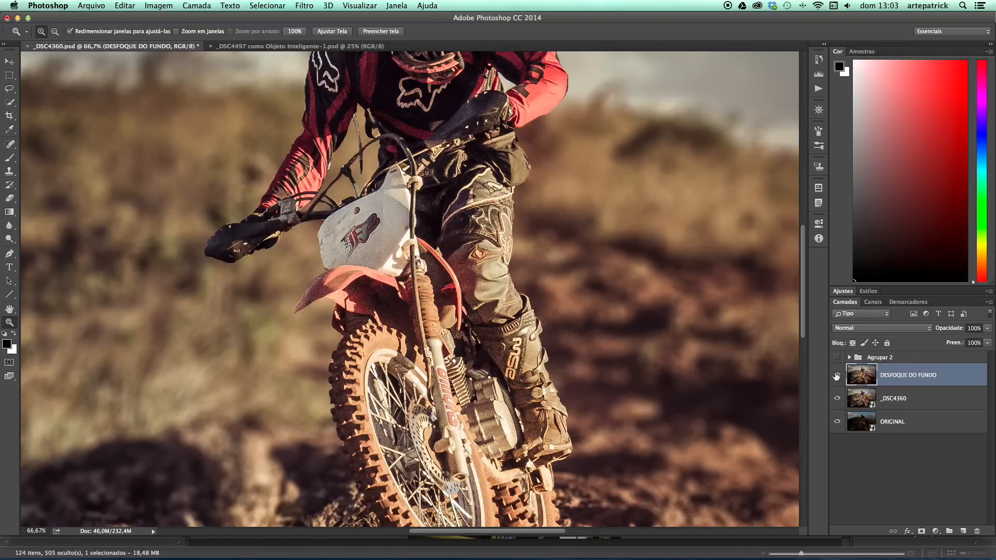
pyautogui.press('super+0')
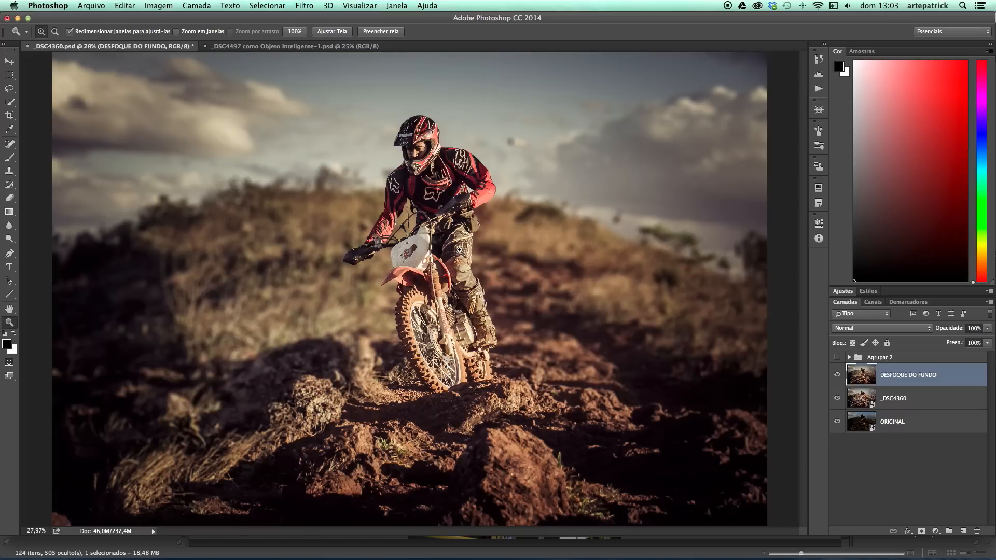
# - Rename the group Agrupar 2 as ACABAMENTO and make it visible
pyautogui.doubleClick(895, 357)
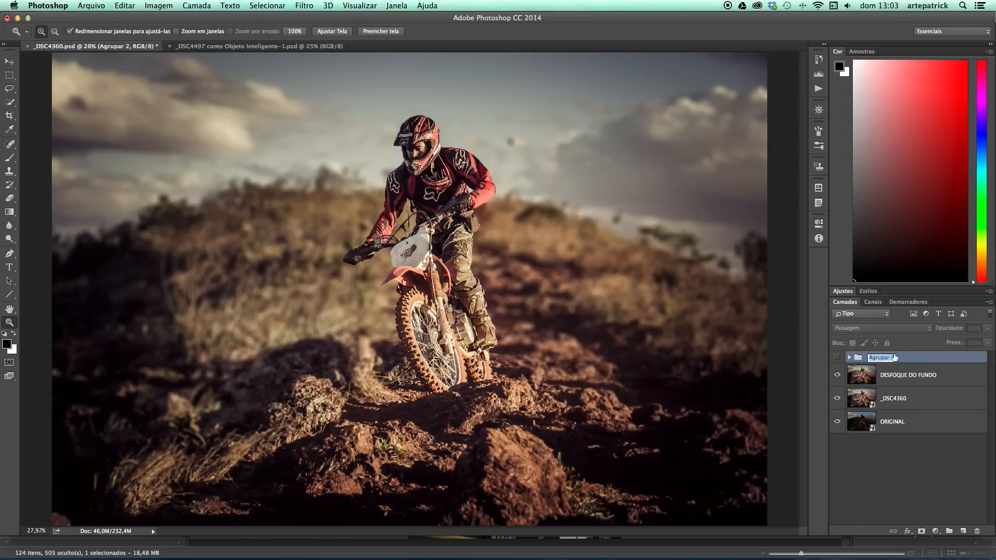
pyautogui.write('ACABAMENTO')
pyautogui.press('Return')
pyautogui.click(837, 357)
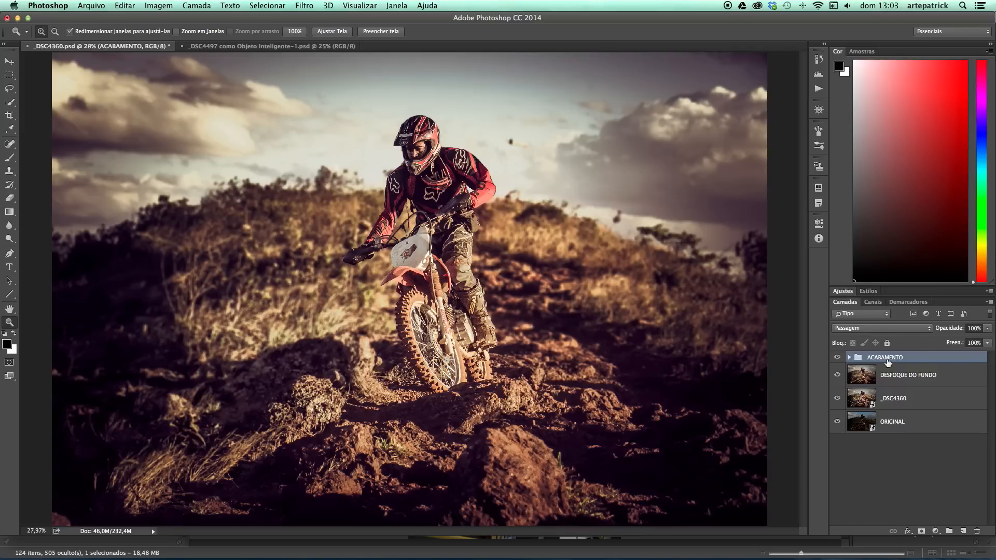
# - Move the layer mask from the nested group Agrupar 1 to the ACABAMENTO group and collapse that group
pyautogui.press('v')
pyautogui.click(849, 357)
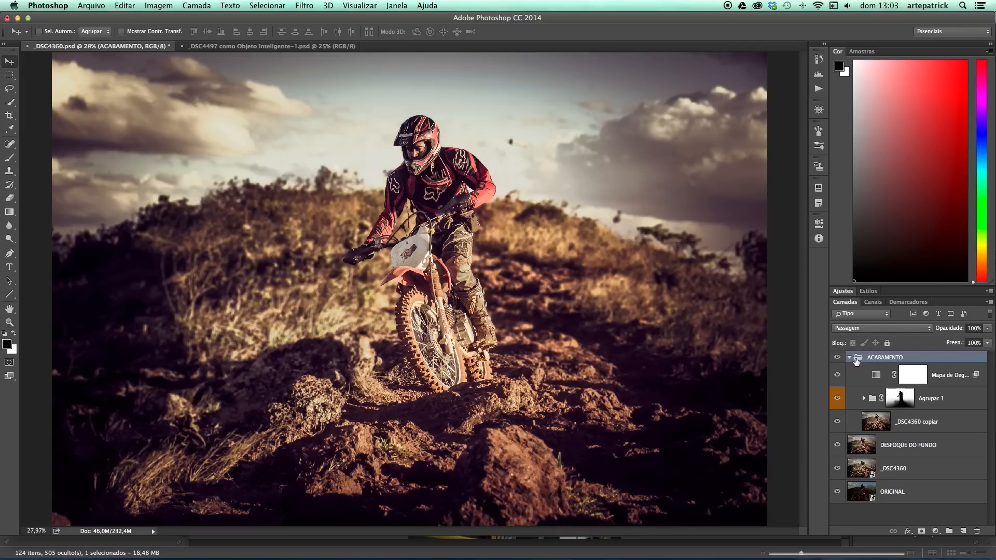
pyautogui.moveTo(904, 394); pyautogui.dragTo(891, 358)
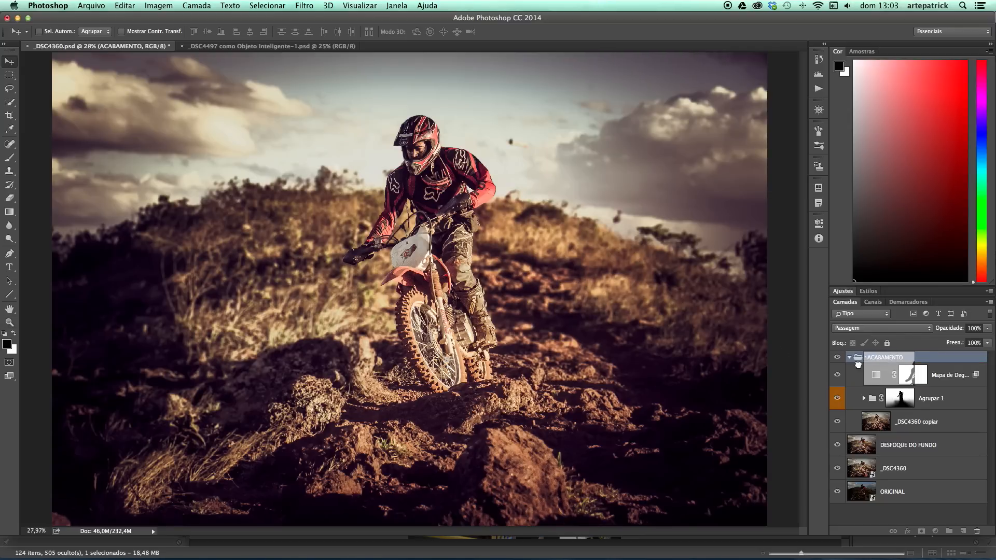
pyautogui.click(849, 366)
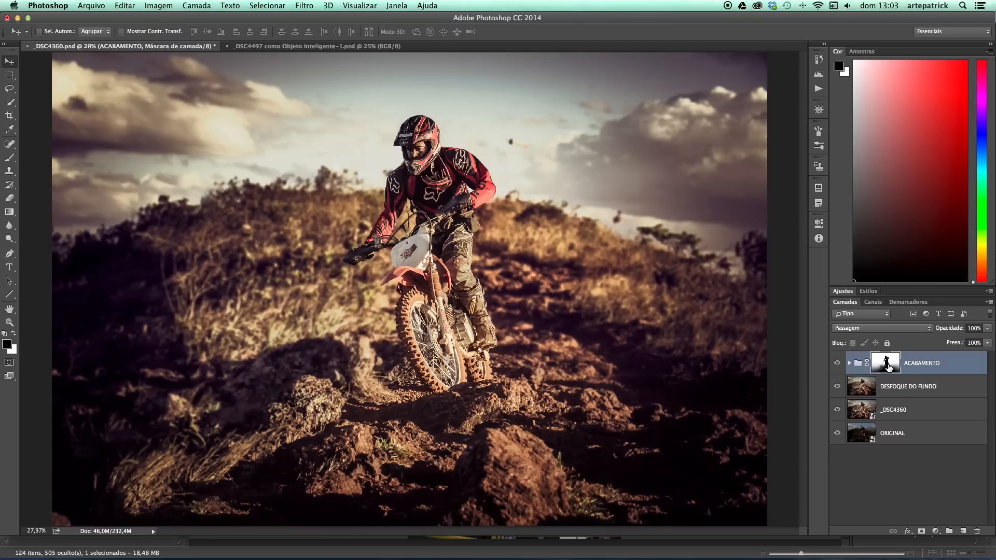
# - View the MAPA DESFOQUE channel on its own, return to the RGB image and compare it with ACABAMENTO hidden and shown
pyautogui.click(873, 303)
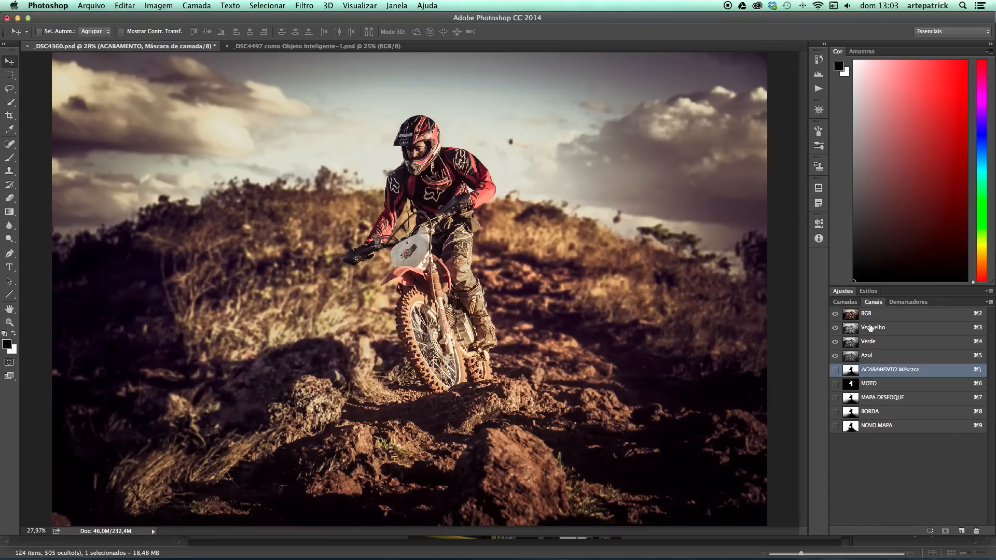
pyautogui.click(861, 400)
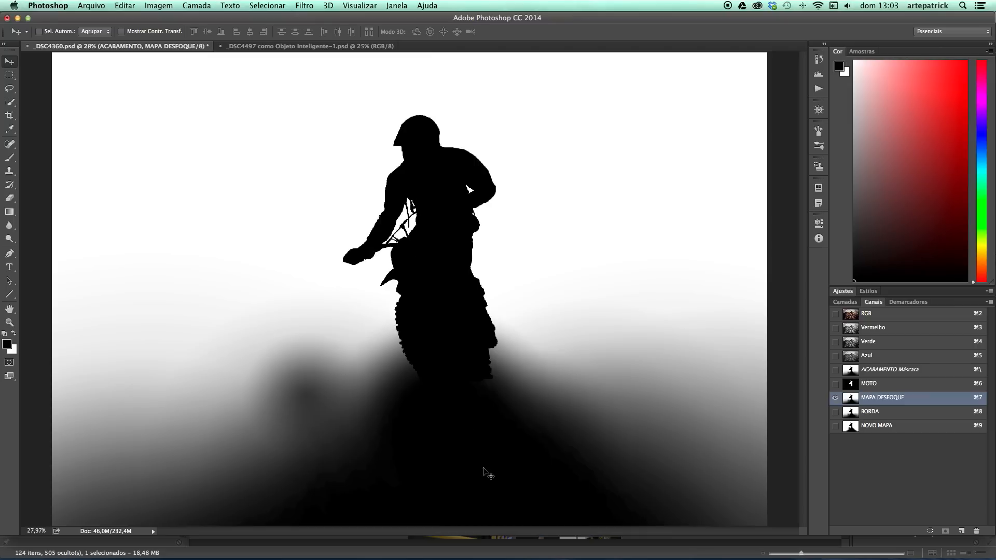
pyautogui.click(846, 302)
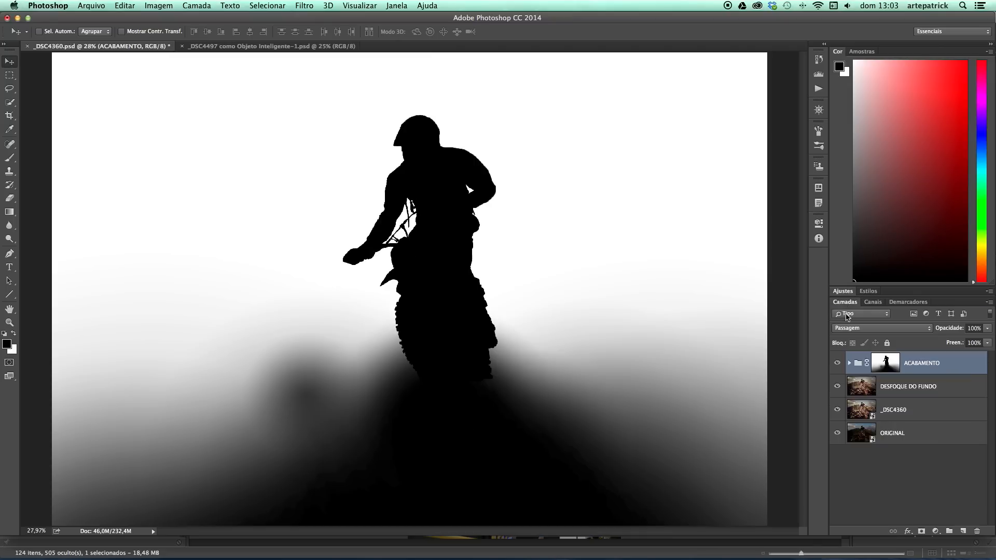
pyautogui.press('super+2')
pyautogui.click(838, 363)
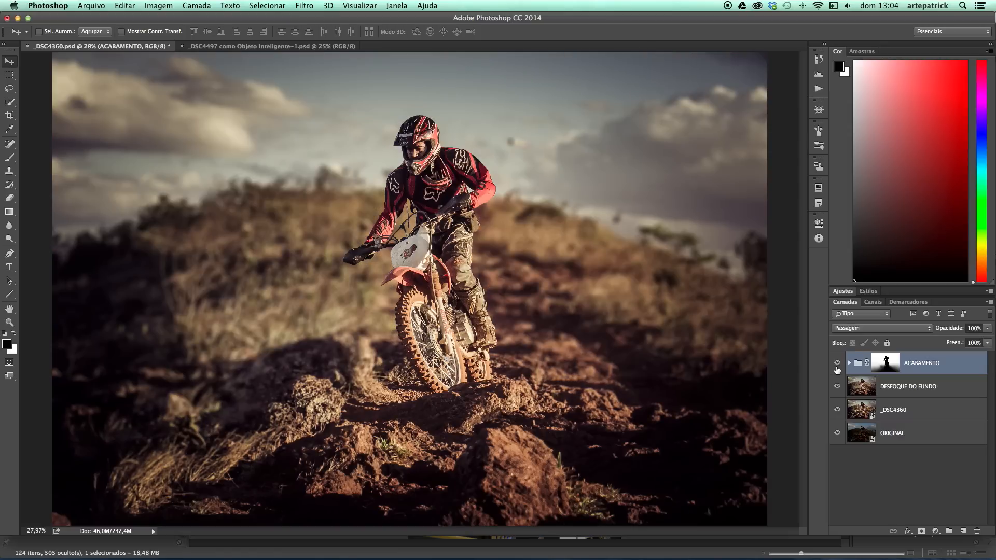
pyautogui.click(837, 364)
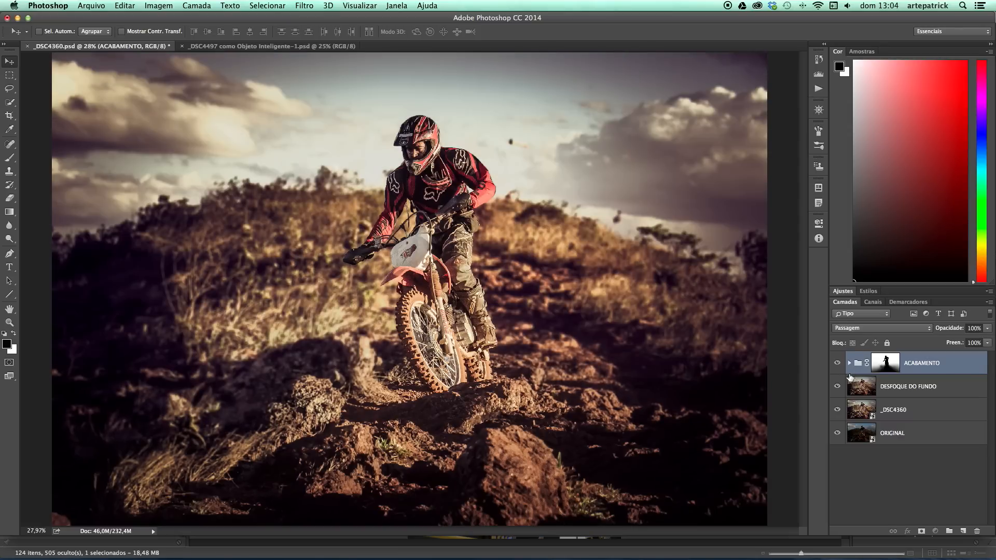
# - Examine the hue/saturation, levels and curves adjustment layers inside Agrupar 1 in the ACABAMENTO group, and collapse both groups
pyautogui.click(849, 363)
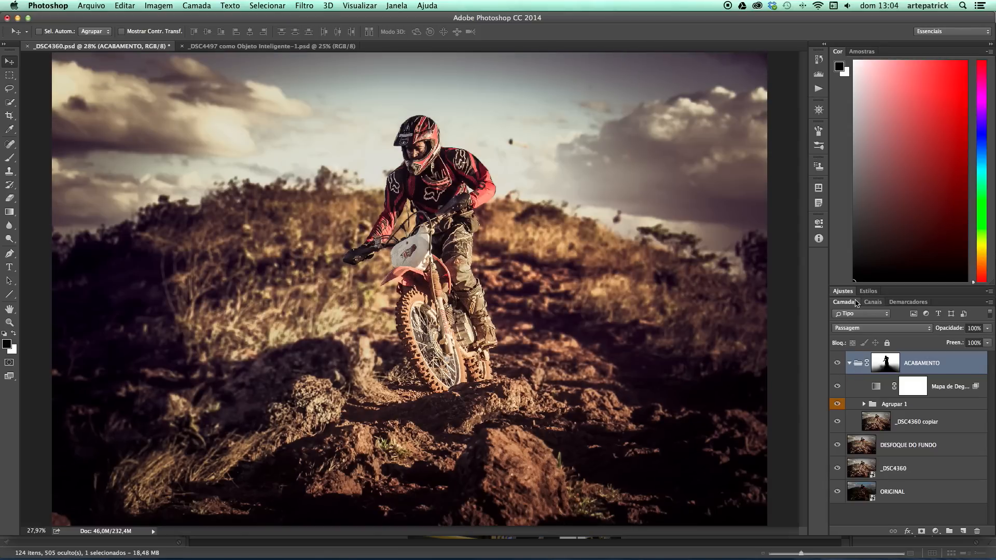
pyautogui.click(864, 404)
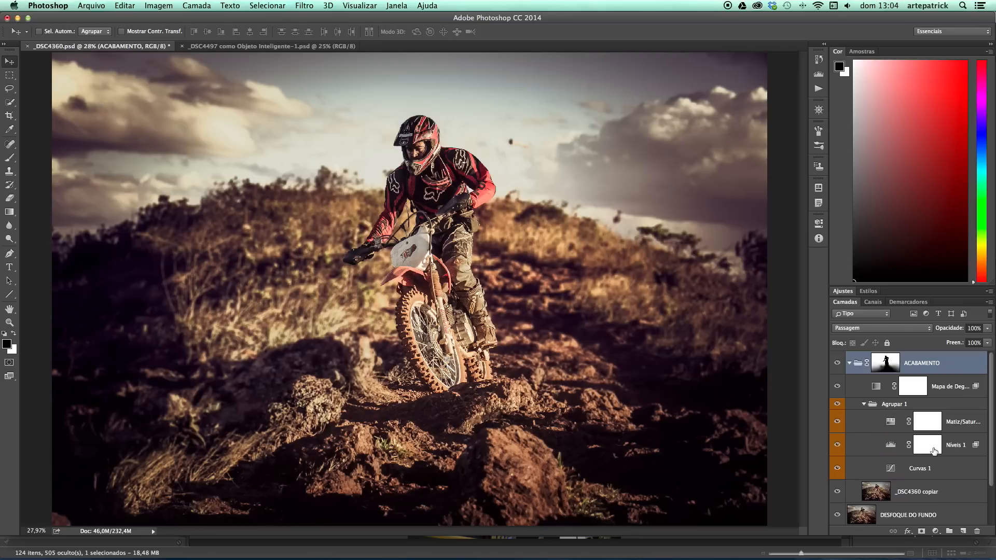
pyautogui.click(918, 470)
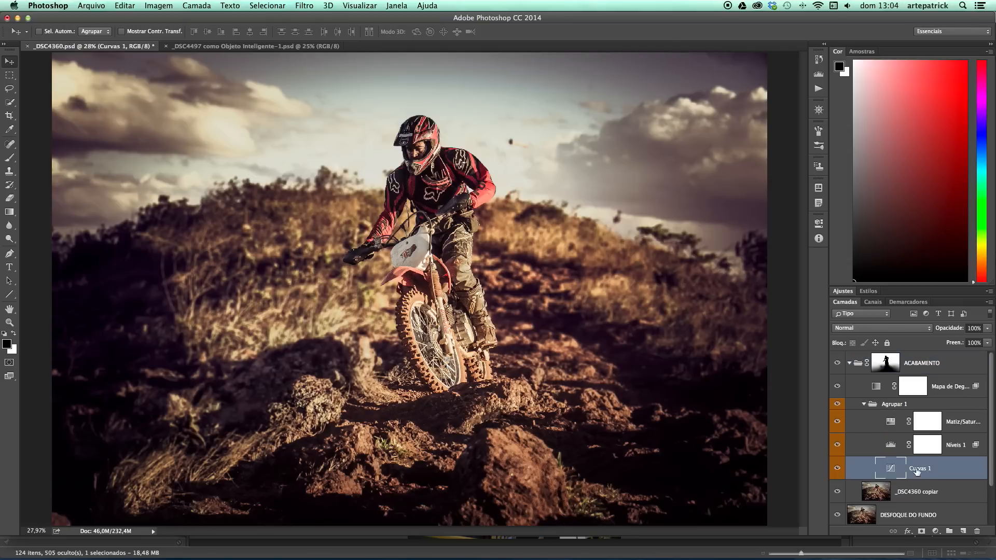
pyautogui.click(890, 443)
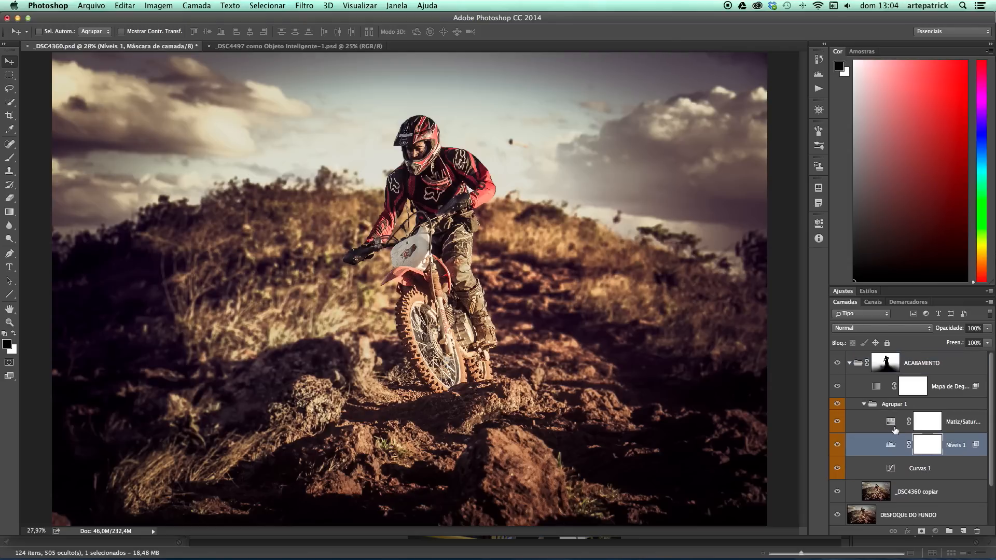
pyautogui.click(915, 425)
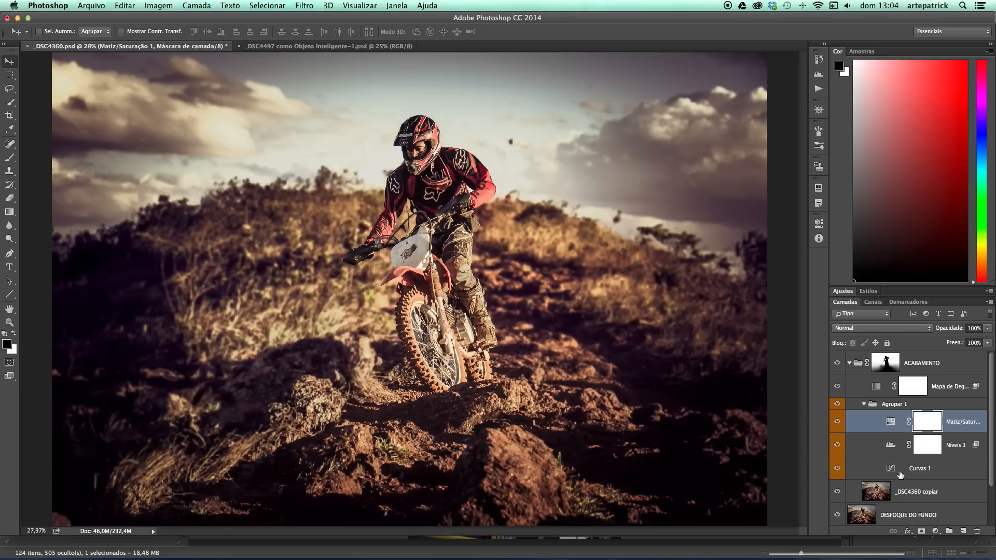
pyautogui.click(863, 404)
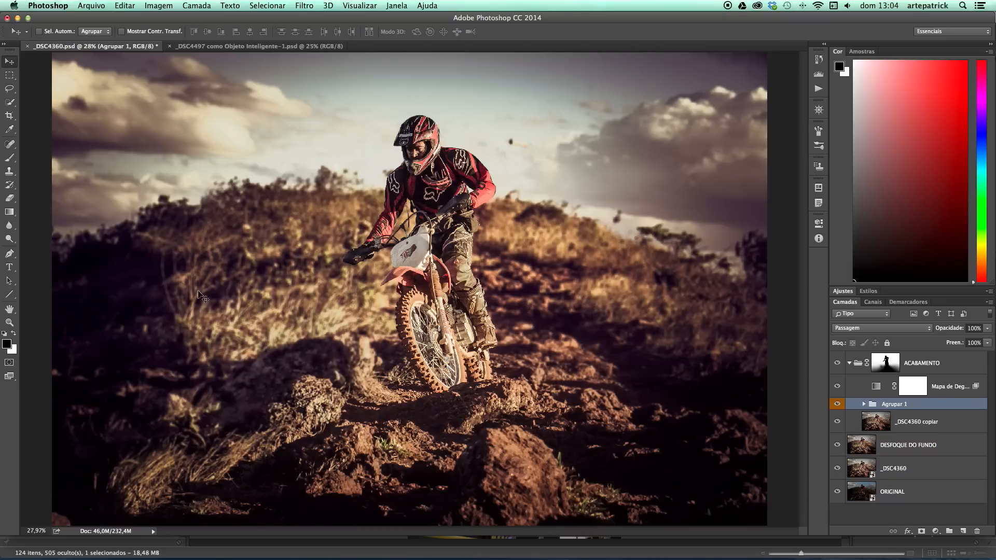
pyautogui.click(848, 364)
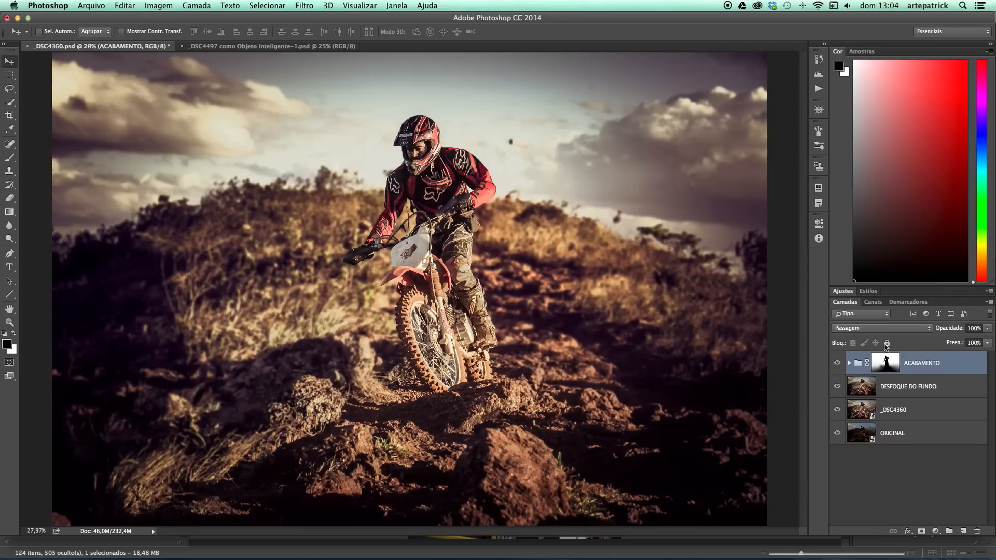
# - Compare the finished image with ACABAMENTO and DESFOQUE DO FUNDO hidden, and with only the ORIGINAL layer shown
pyautogui.moveTo(838, 363); pyautogui.dragTo(841, 382)
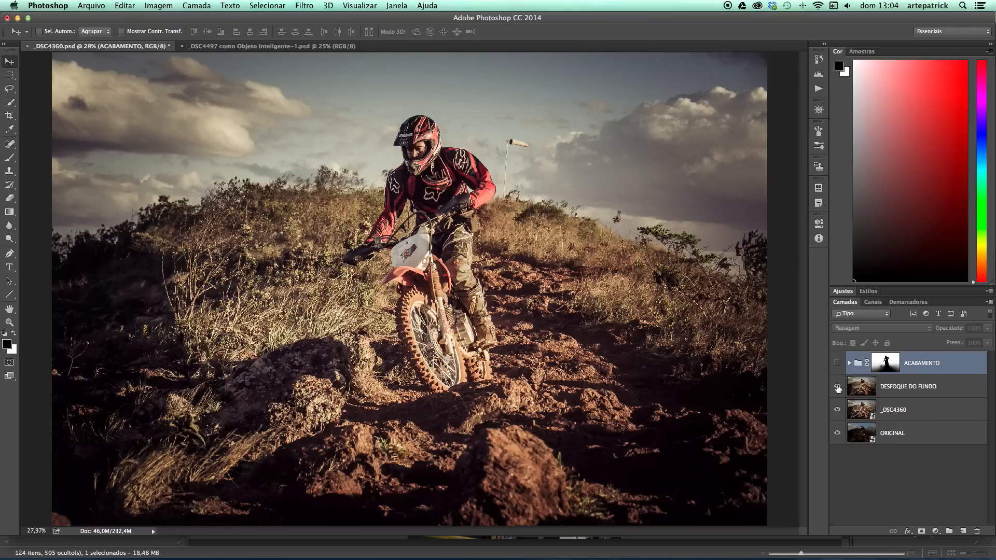
pyautogui.click(836, 363)
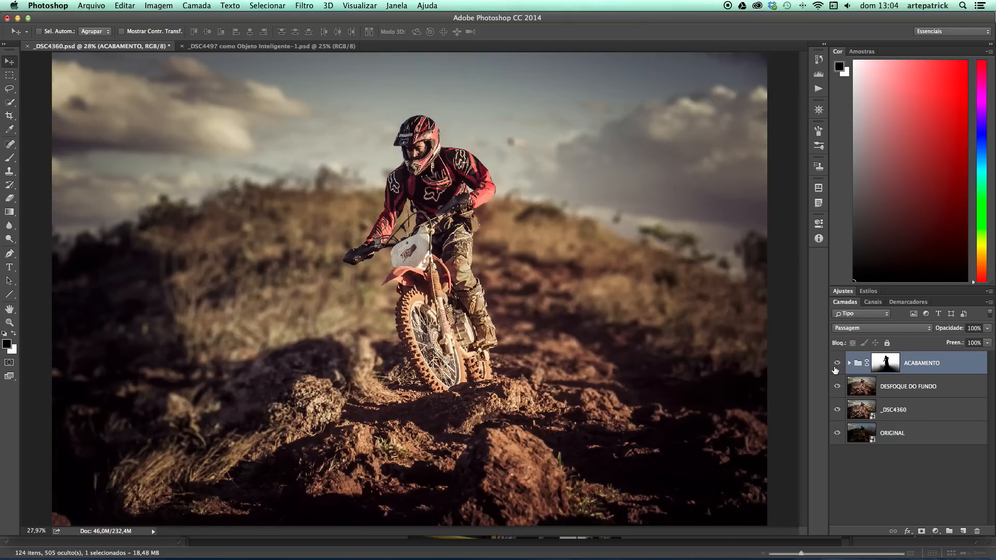
pyautogui.keyDown('alt'); pyautogui.click(838, 434); pyautogui.keyUp('alt')
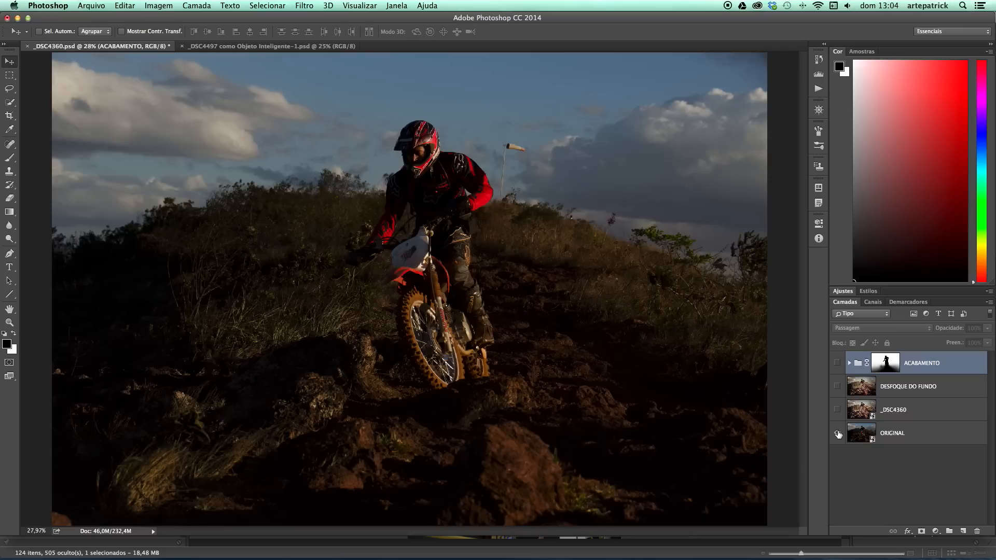
pyautogui.keyDown('alt'); pyautogui.click(838, 433); pyautogui.keyUp('alt')
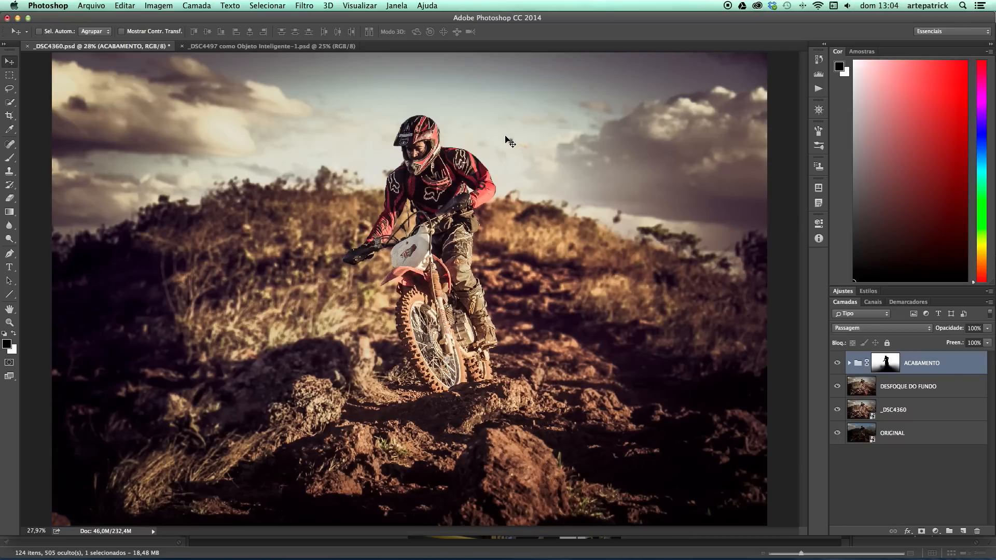
# - View the NOVO MAPA channel on its own and return to the RGB image and its layers
pyautogui.click(873, 303)
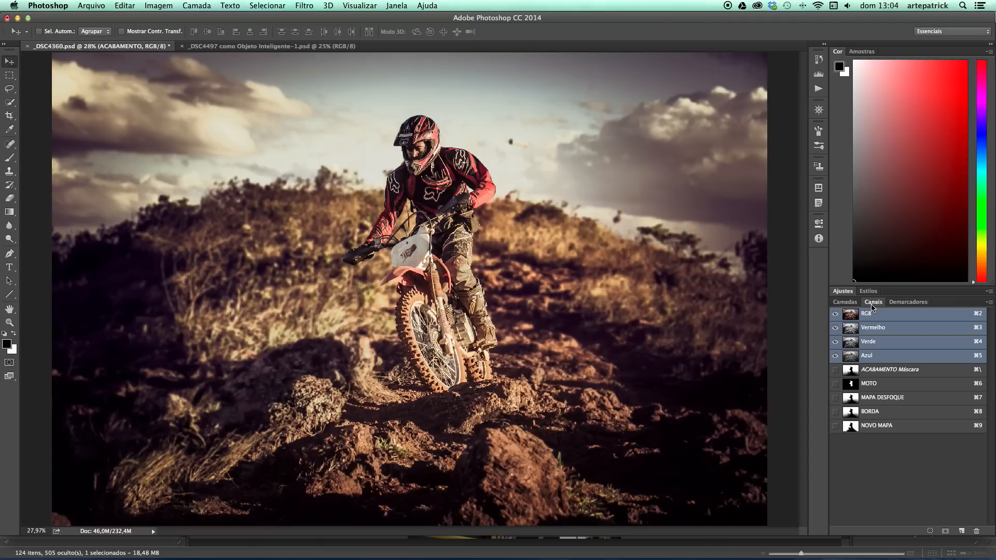
pyautogui.click(877, 426)
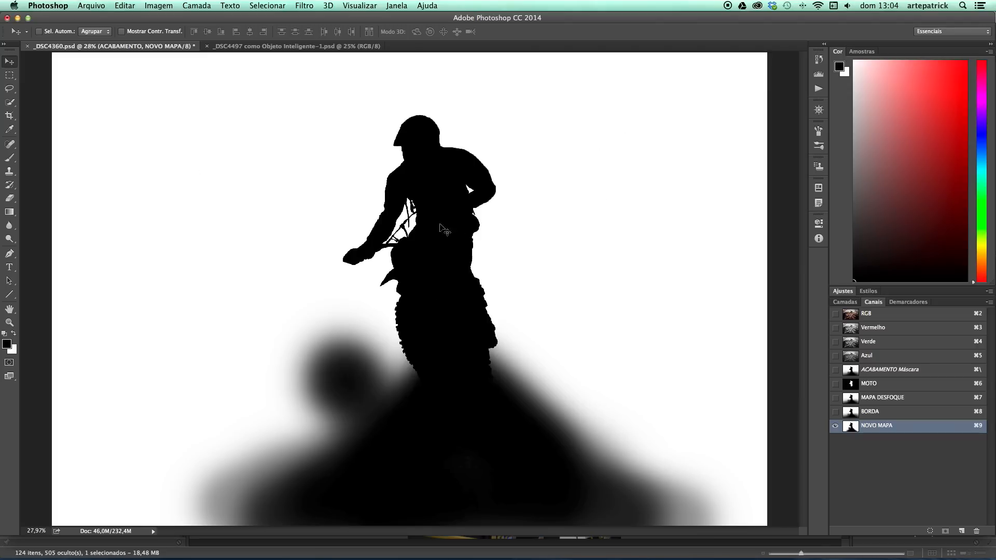
pyautogui.click(864, 315)
pyautogui.click(848, 302)
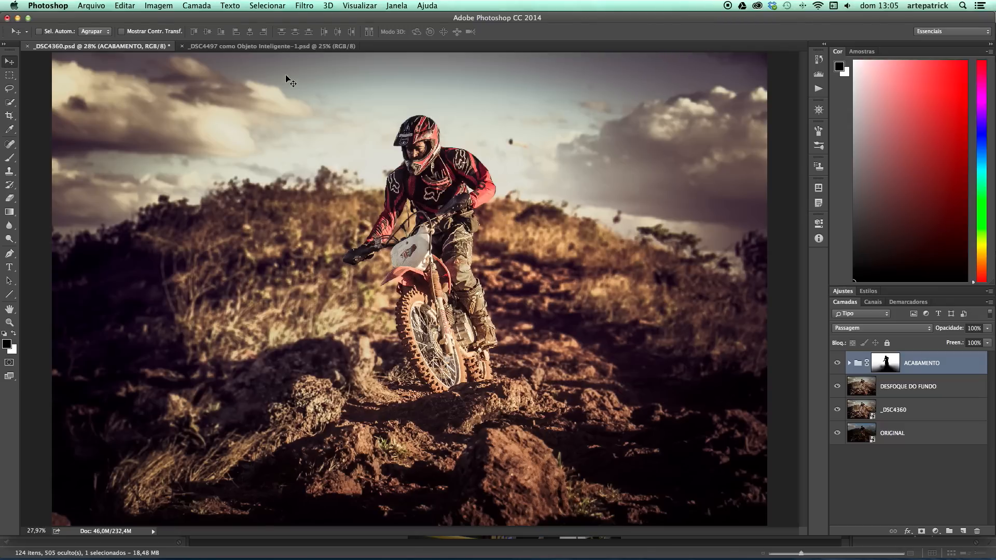
# - Switch to the document _DSC4497 como Objeto Inteligente-1.psd, make the _DSC4497 layer visible and select it
pyautogui.click(294, 48)
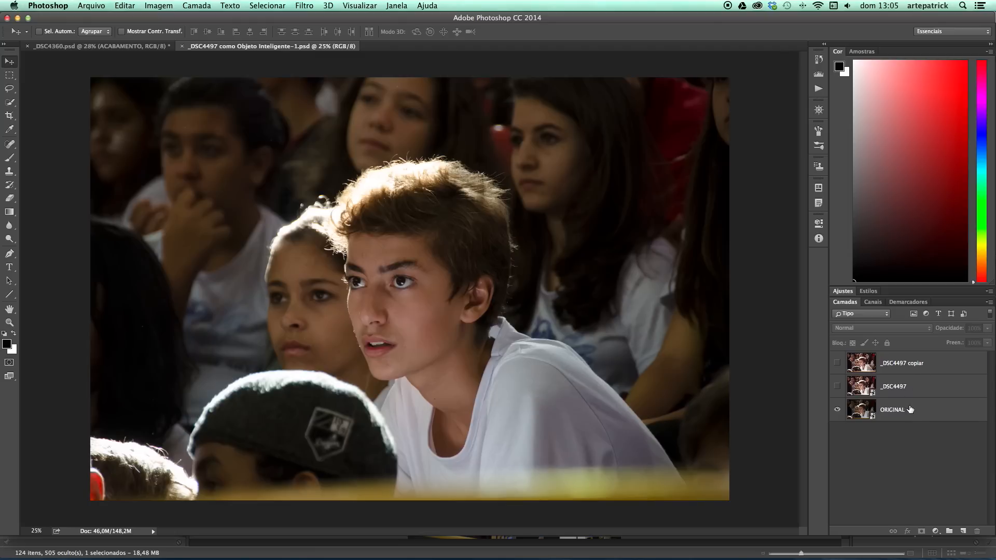
pyautogui.click(917, 420)
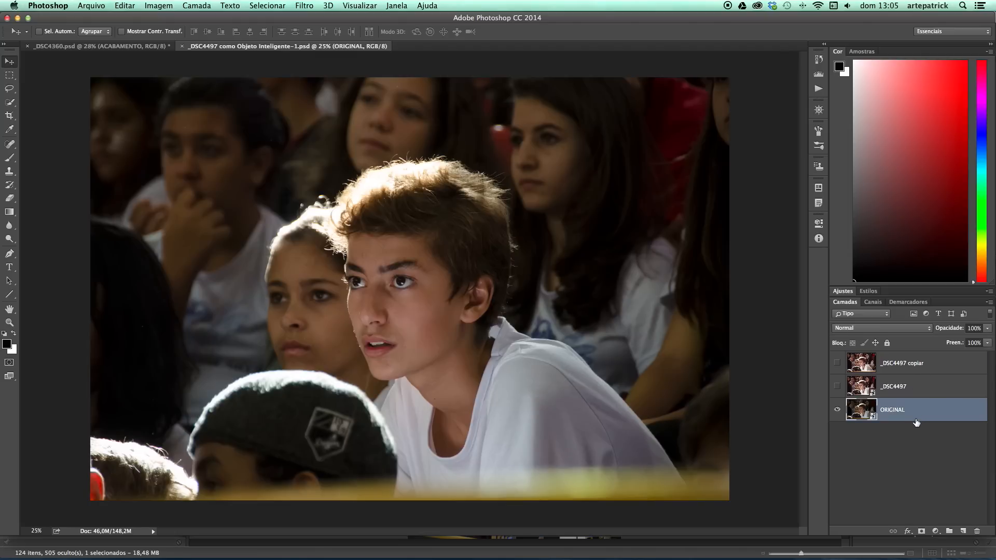
pyautogui.click(837, 387)
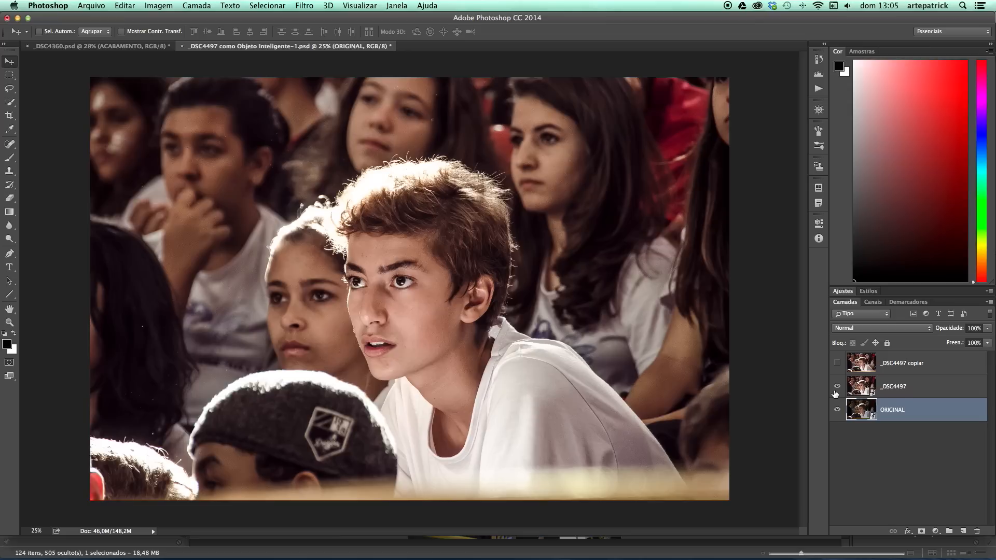
pyautogui.click(898, 388)
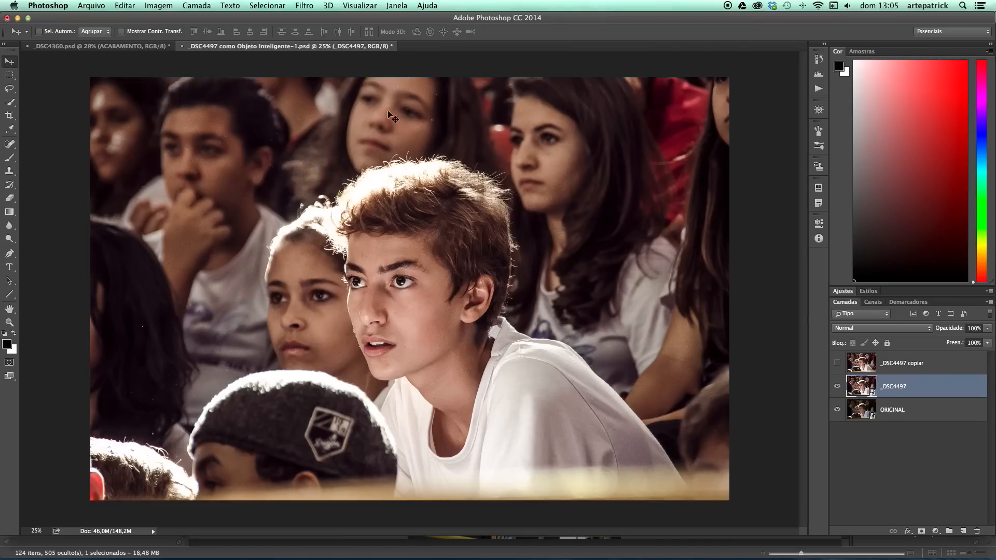
# - Mask the _DSC4497 layer with Focus Area using an in-focus range of 5,86 and output to Máscara de camada
pyautogui.click(268, 6)
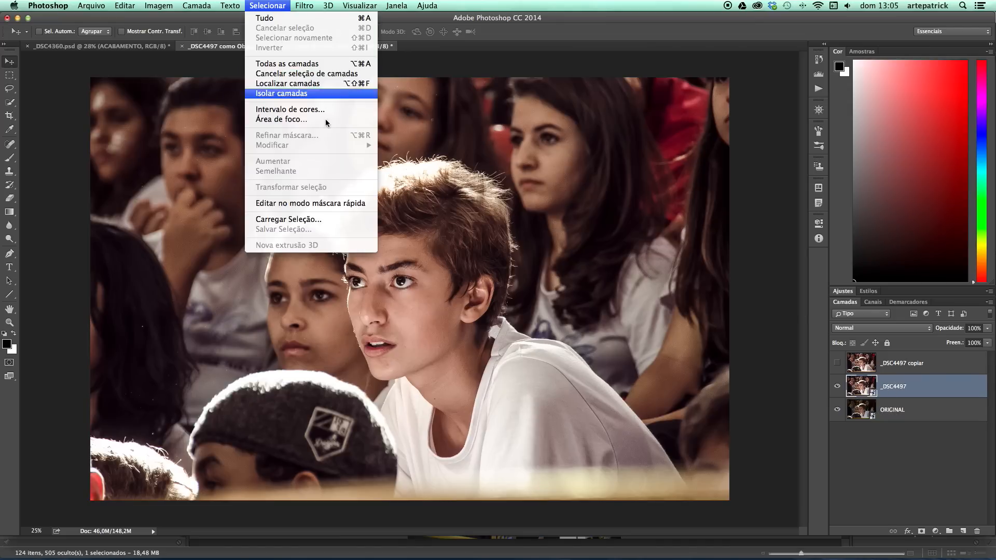
pyautogui.click(290, 119)
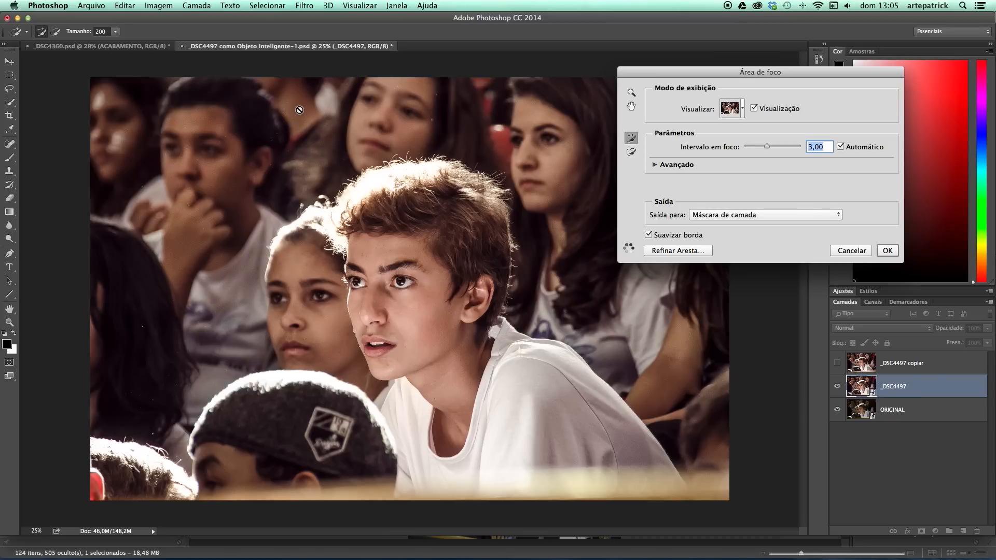
pyautogui.write('5,86')
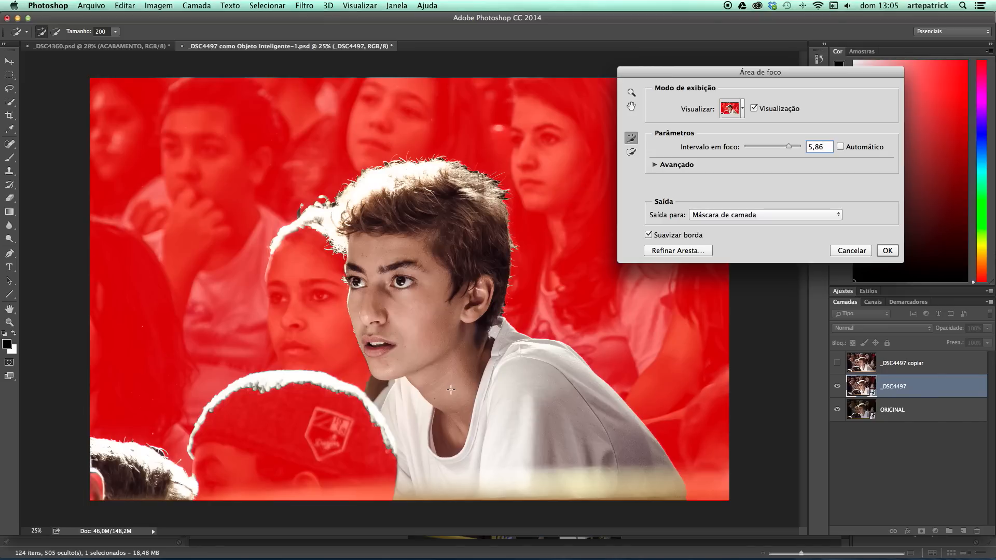
pyautogui.moveTo(752, 70); pyautogui.dragTo(690, 68)
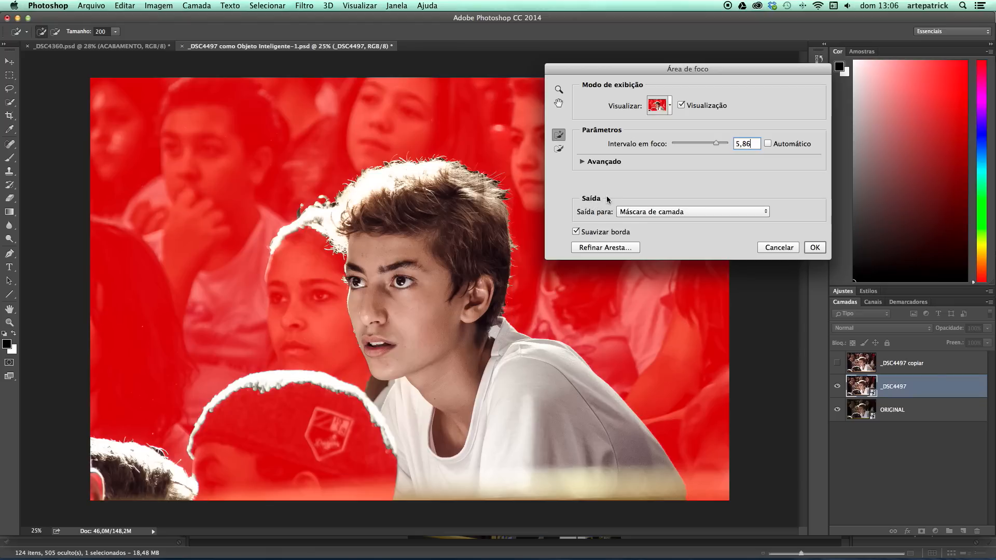
pyautogui.click(717, 215)
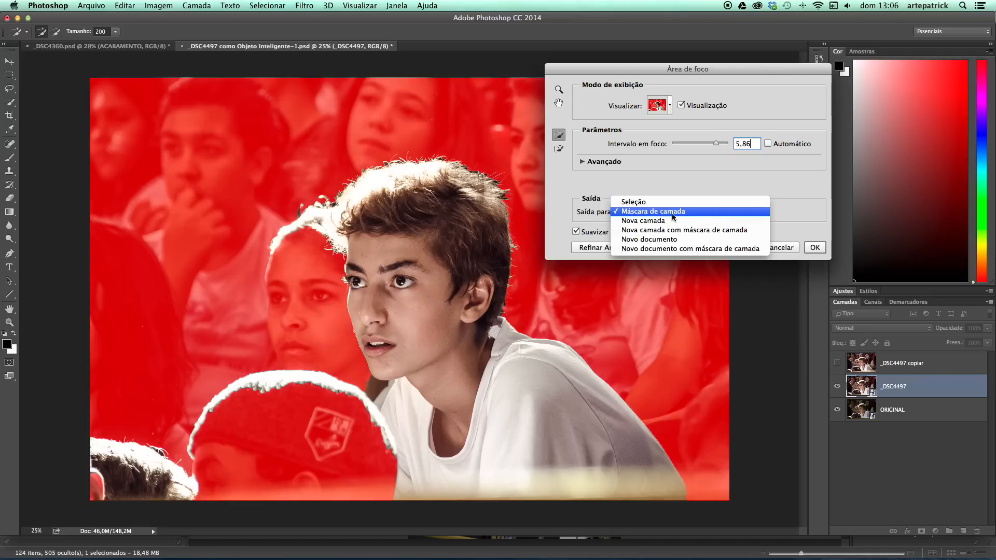
pyautogui.click(696, 184)
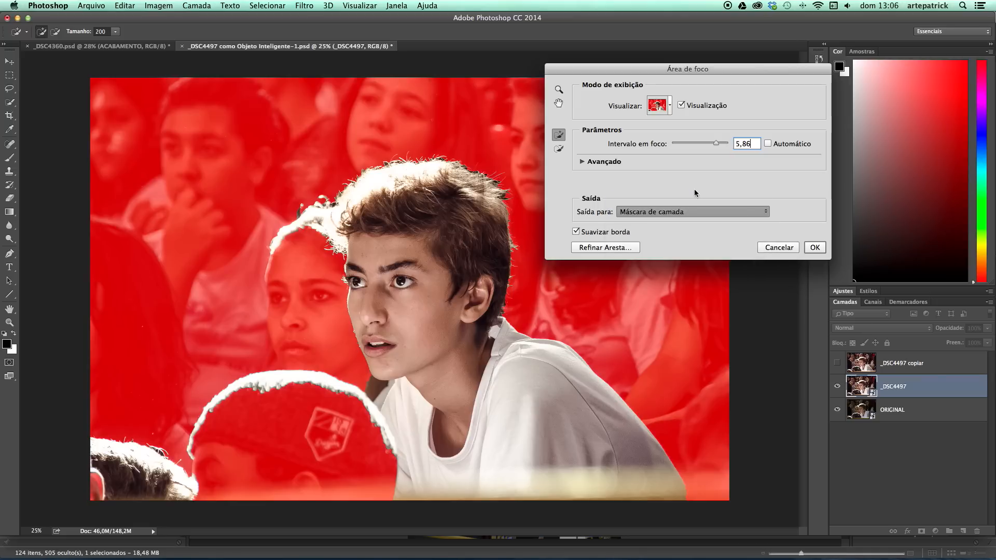
pyautogui.click(814, 248)
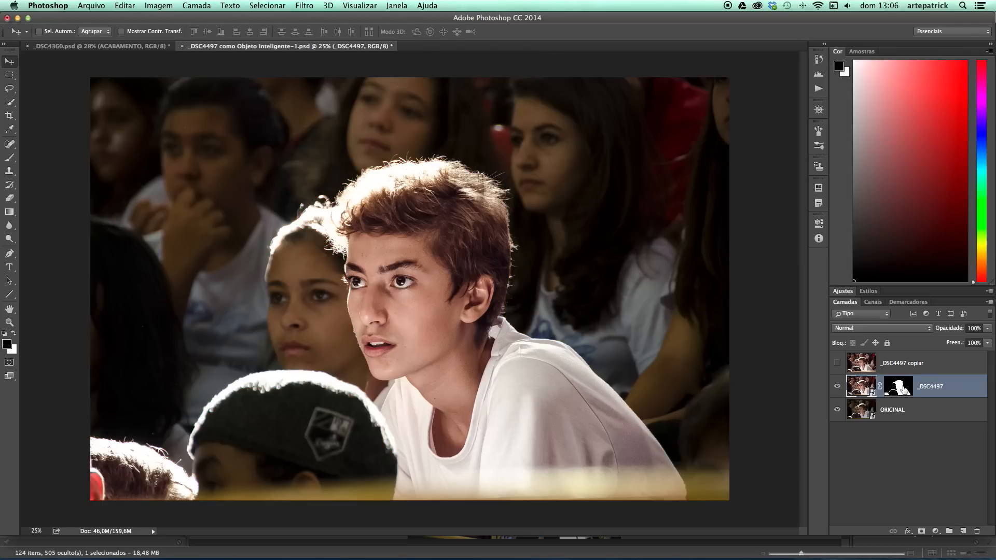
# - Move the layer mask to the _DSC4497 copiar layer and make it the only visible layer
pyautogui.moveTo(903, 381); pyautogui.dragTo(903, 363)
pyautogui.click(838, 386)
pyautogui.click(837, 410)
pyautogui.click(837, 363)
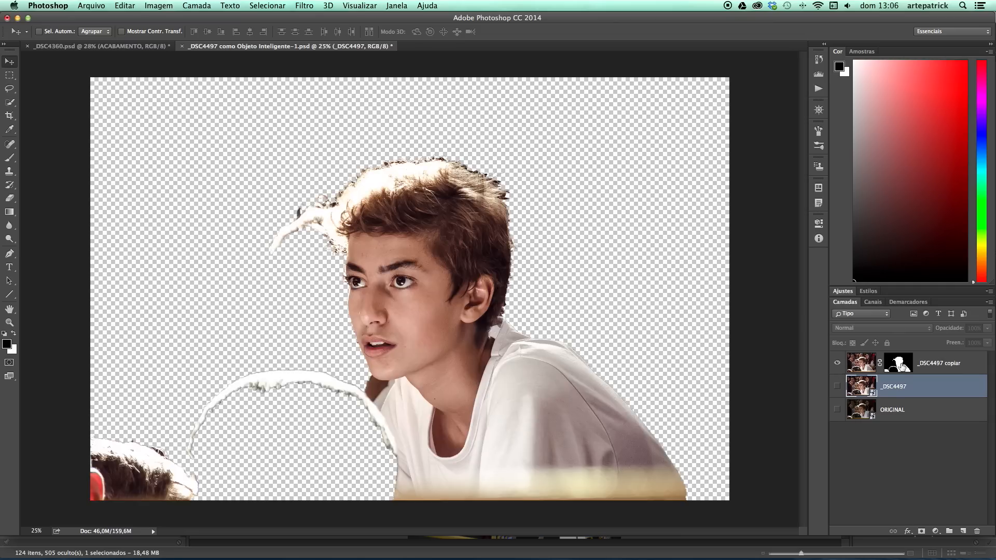
# - Display the _DSC4497 copiar mask alone, lasso the stray white areas beside the boy's silhouette, fill them with black and deselect
pyautogui.keyDown('alt'); pyautogui.click(897, 363); pyautogui.keyUp('alt')
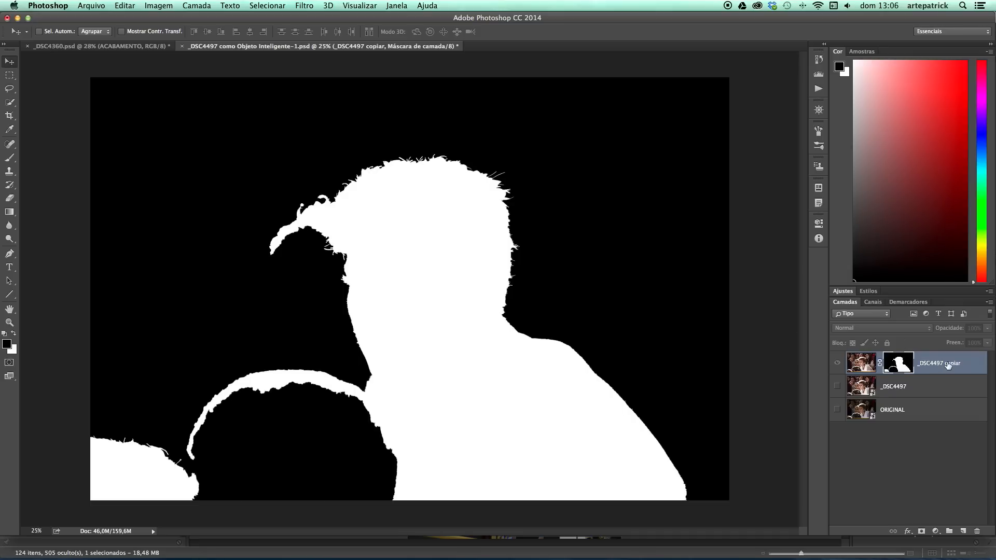
pyautogui.keyDown('alt'); pyautogui.click(897, 363); pyautogui.keyUp('alt')
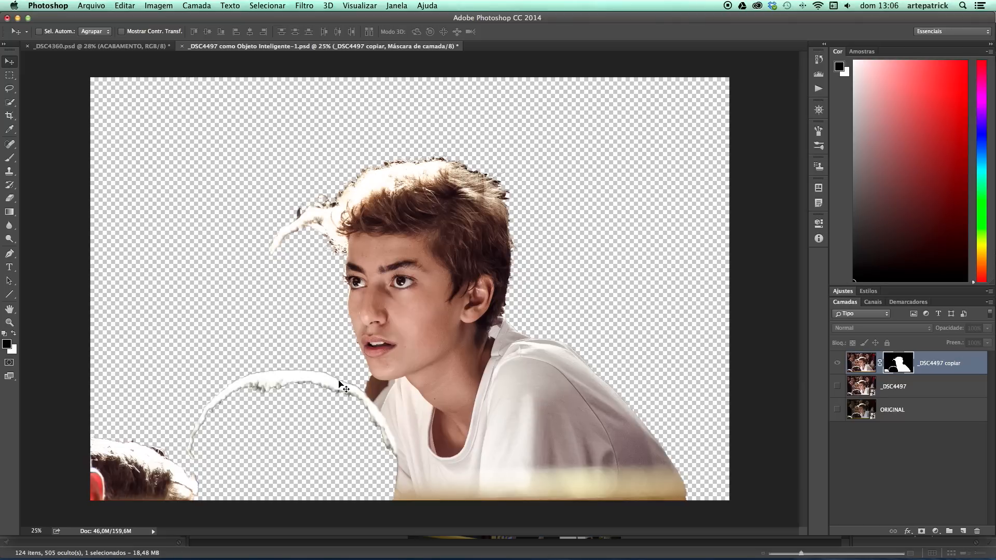
pyautogui.hotkey('alt', '\\')
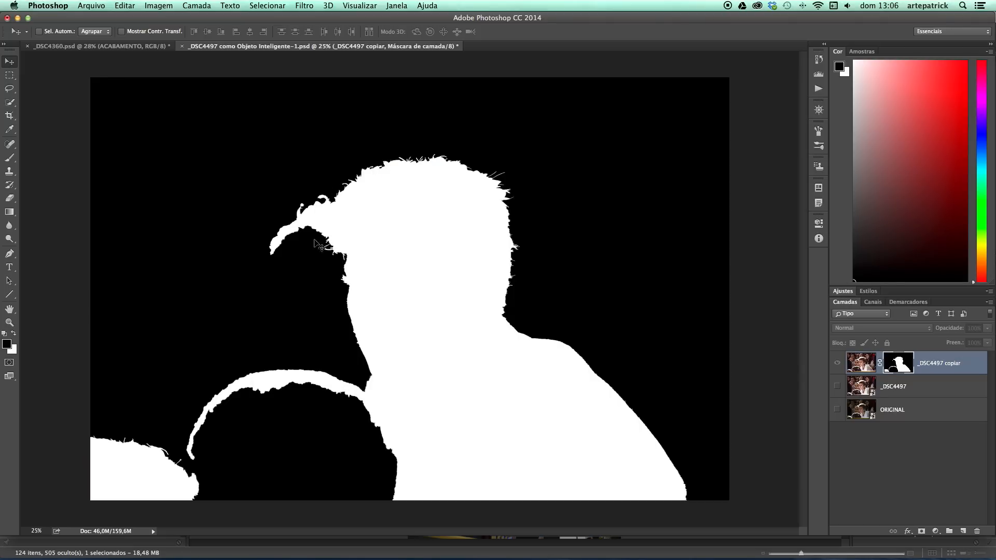
pyautogui.press('l')
pyautogui.moveTo(321, 240)
pyautogui.mouseDown()
pyautogui.moveTo(366, 392)
pyautogui.moveTo(276, 498)
pyautogui.moveTo(0, 531)
pyautogui.moveTo(1, 381)
pyautogui.moveTo(35, 236)
pyautogui.moveTo(135, 173)
pyautogui.moveTo(270, 113)
pyautogui.moveTo(333, 136)
pyautogui.mouseUp()
pyautogui.moveTo(323, 206); pyautogui.dragTo(324, 213)
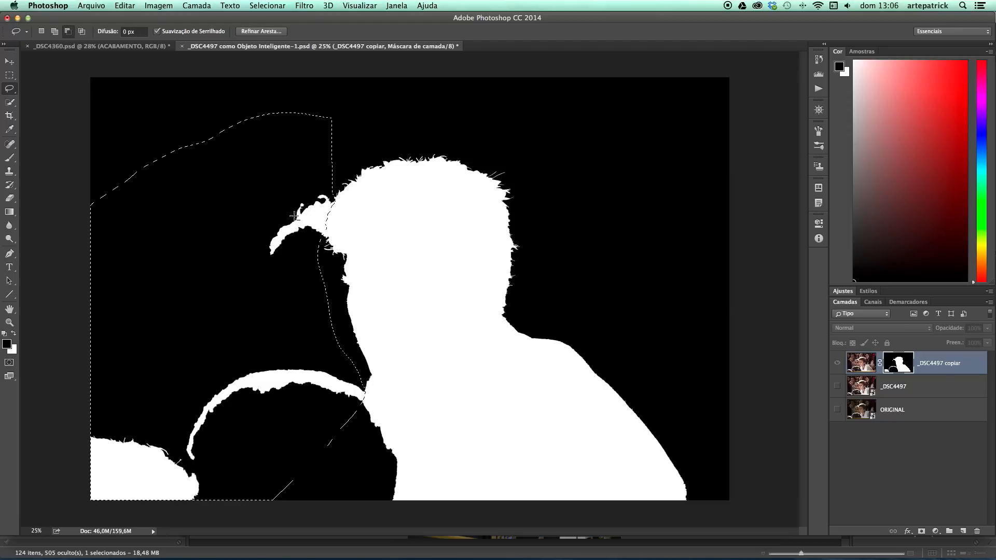
pyautogui.hotkey('alt', 'BackSpace')
pyautogui.press('super+d')
pyautogui.press('v')
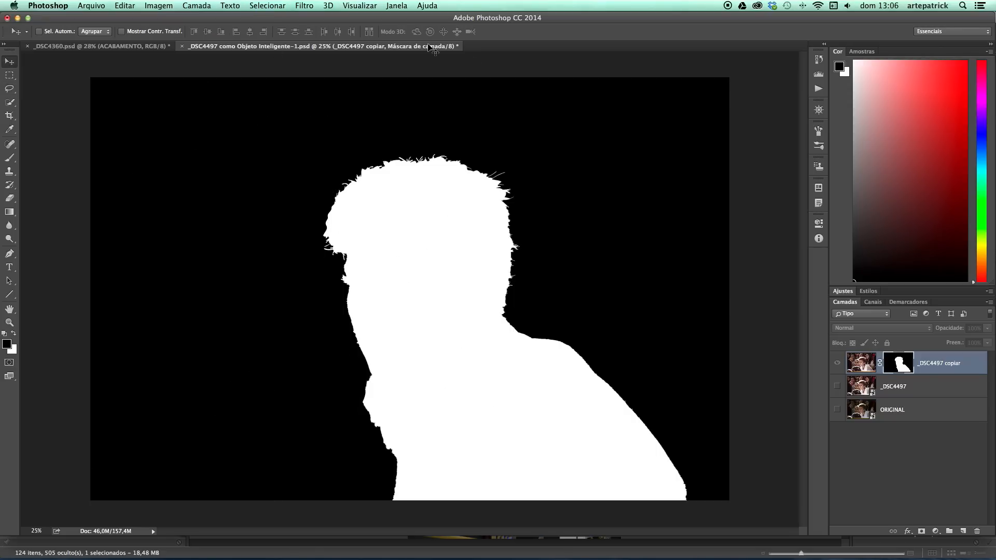
# - Display the MAPA DE DESFOQUE channel on its own, with the layer mask channel hidden
pyautogui.click(873, 302)
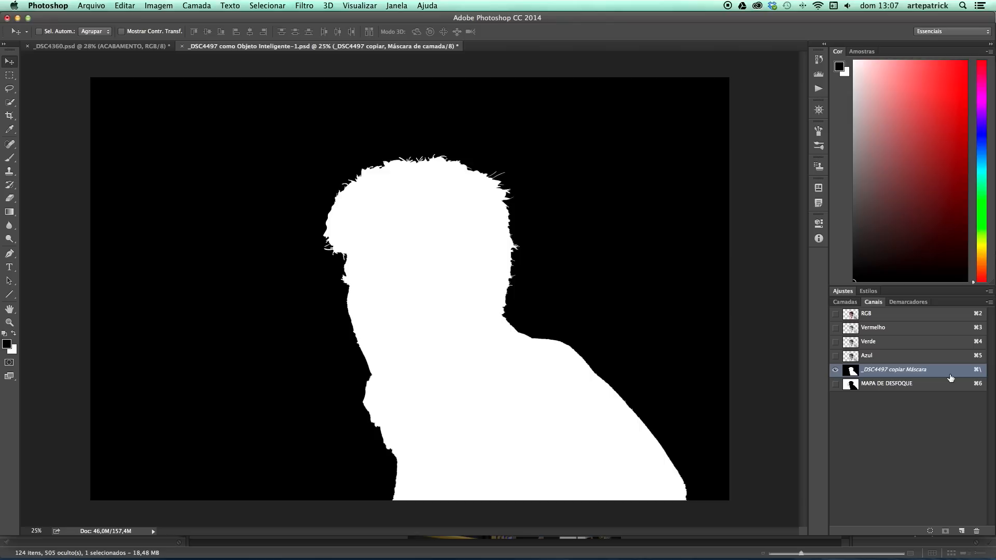
pyautogui.click(836, 384)
pyautogui.click(835, 369)
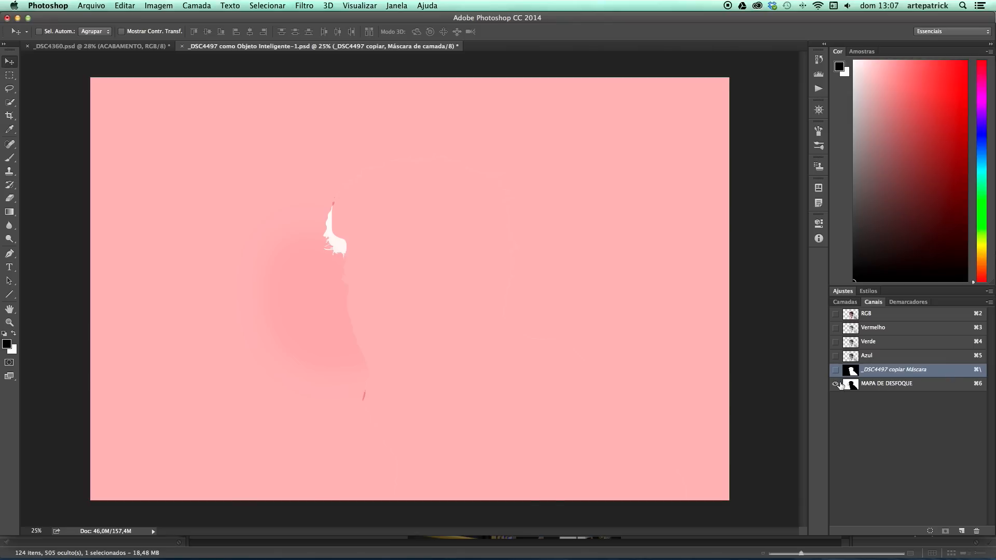
pyautogui.click(891, 393)
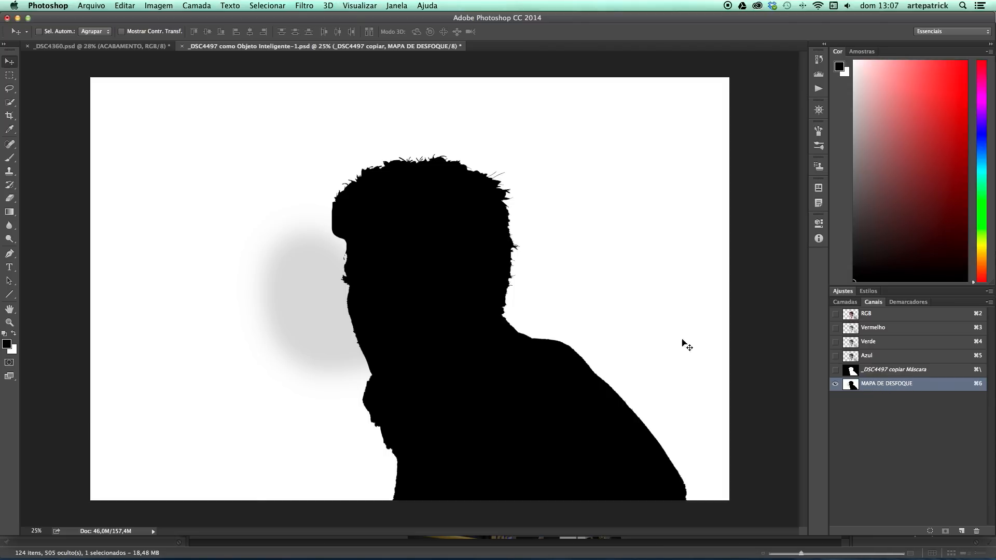
# - Brush black at 20% opacity over the gray area beside the boy's face in MAPA DE DESFOQUE, and return to the RGB composite
pyautogui.press('b')
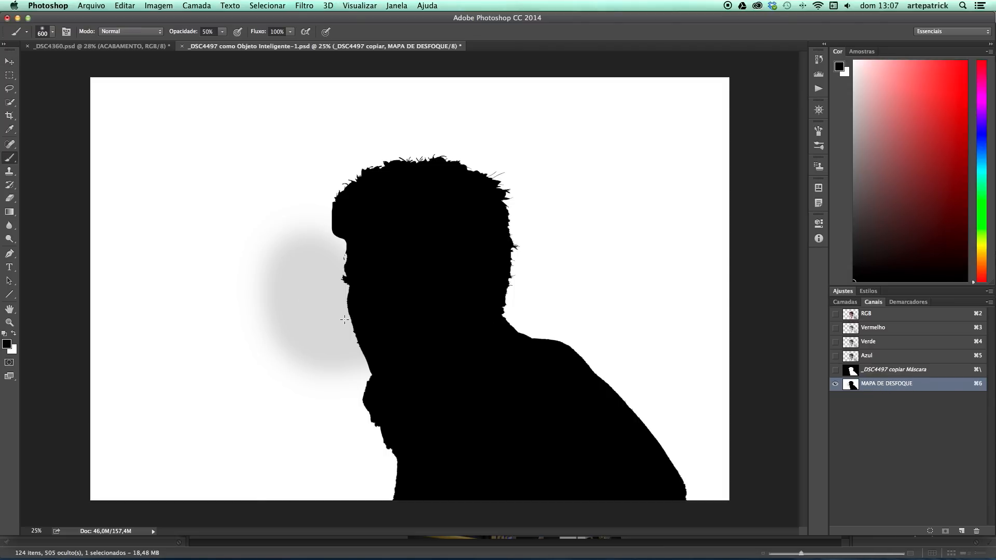
pyautogui.press('2')
pyautogui.moveTo(342, 280)
pyautogui.mouseDown()
pyautogui.moveTo(366, 305)
pyautogui.moveTo(306, 298)
pyautogui.moveTo(322, 316)
pyautogui.mouseUp()
pyautogui.press('super+2')
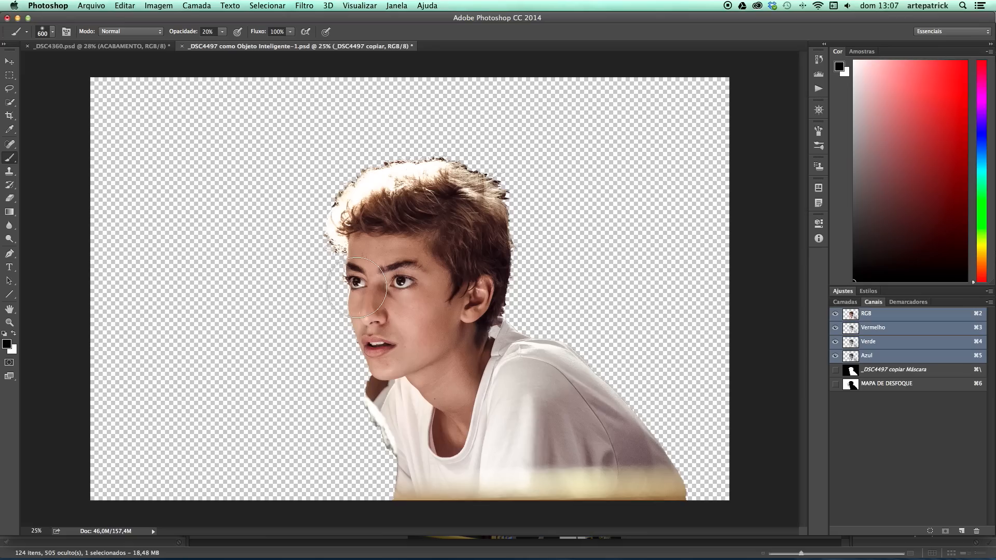
# - Make the _DSC4497 layer visible beneath the masked copy, and check the MAPA DE DESFOQUE channel in the channel list
pyautogui.click(845, 302)
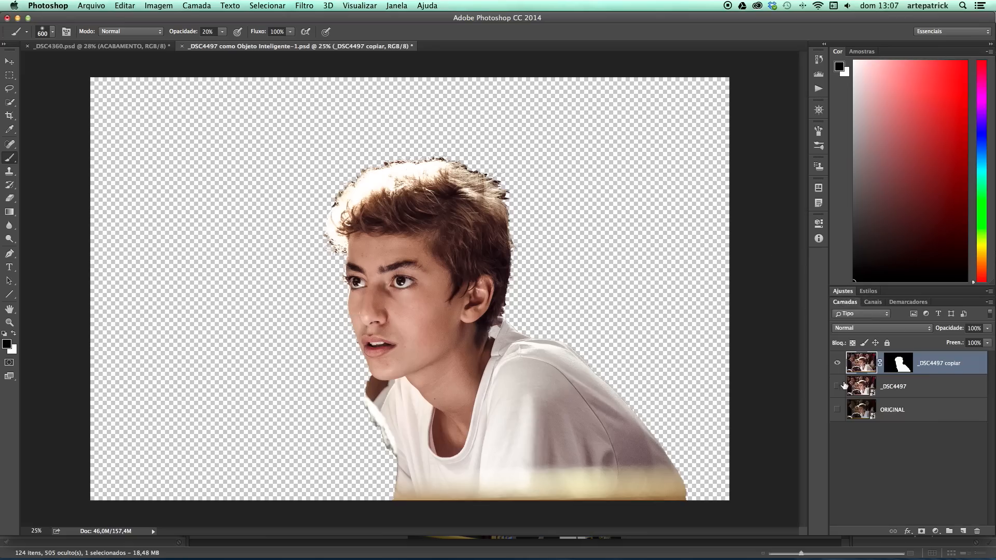
pyautogui.click(837, 386)
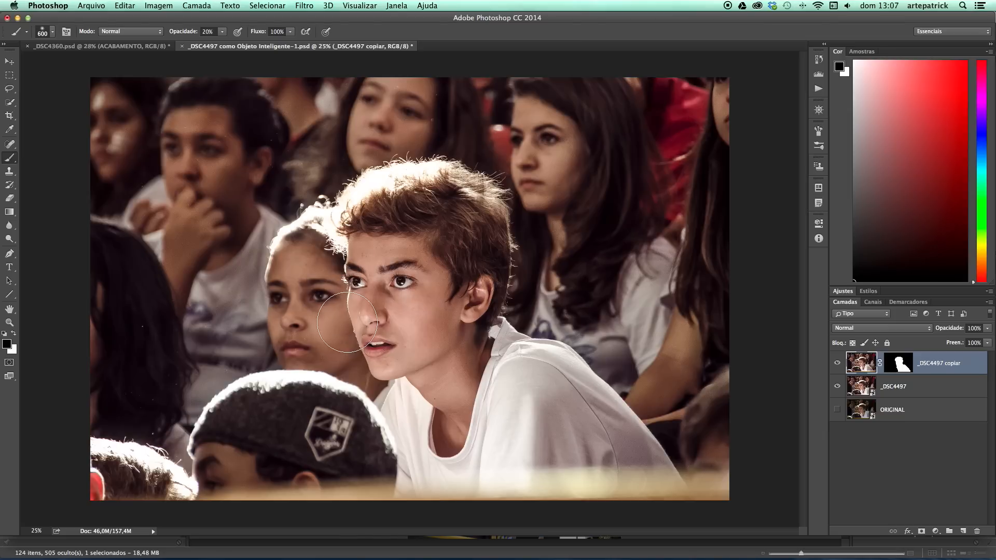
pyautogui.press('v')
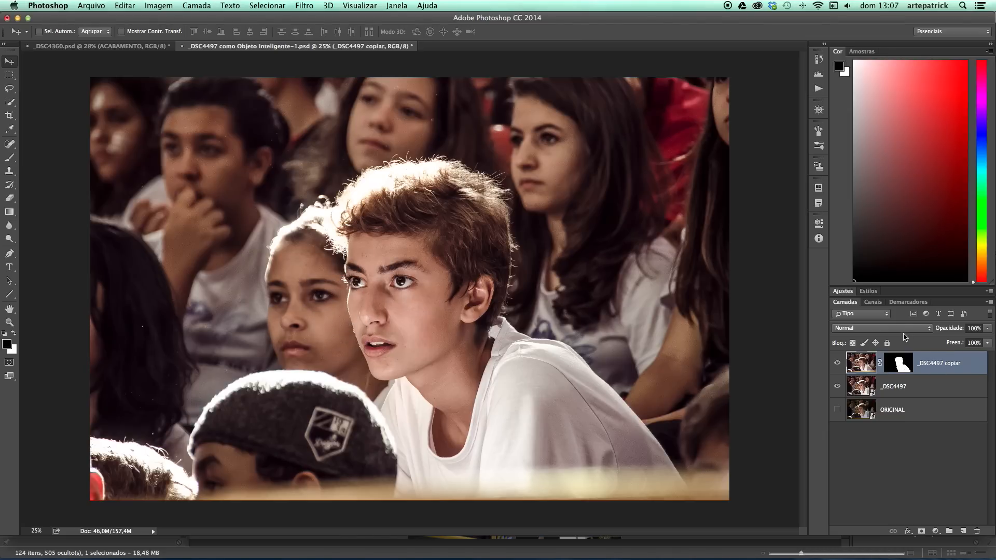
pyautogui.click(873, 302)
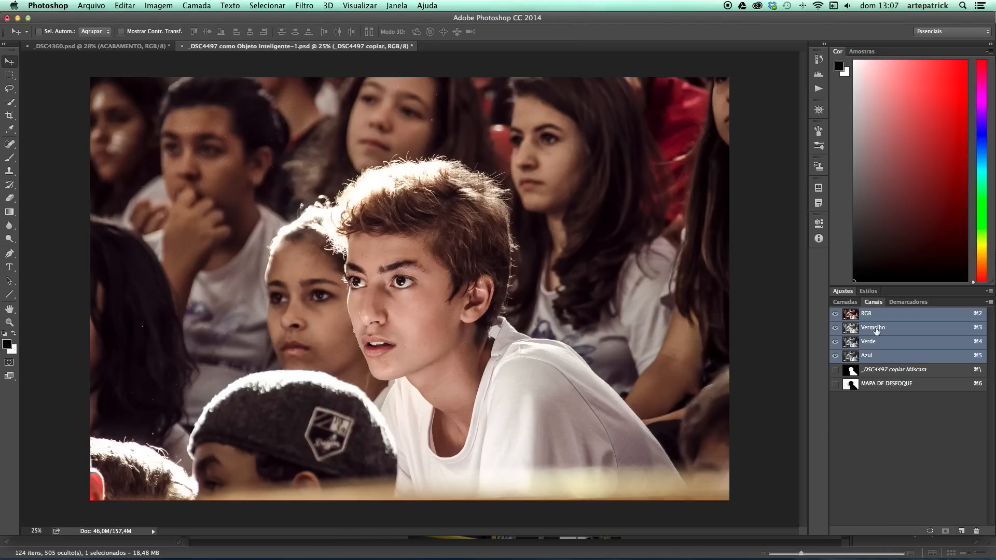
pyautogui.click(888, 385)
pyautogui.click(845, 302)
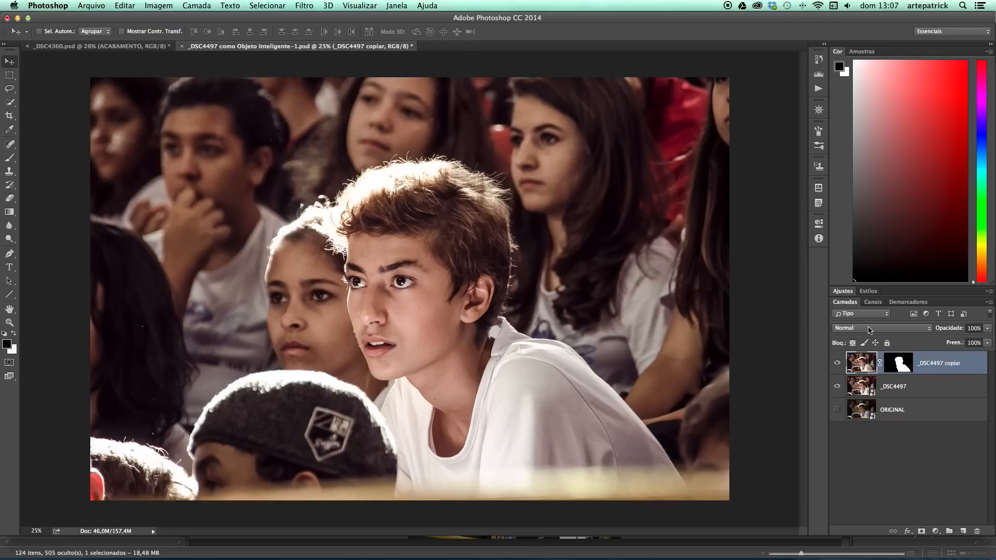
# - Delete the layer mask from the _DSC4497 copiar layer
pyautogui.moveTo(900, 367); pyautogui.dragTo(975, 528)
pyautogui.click(473, 200)
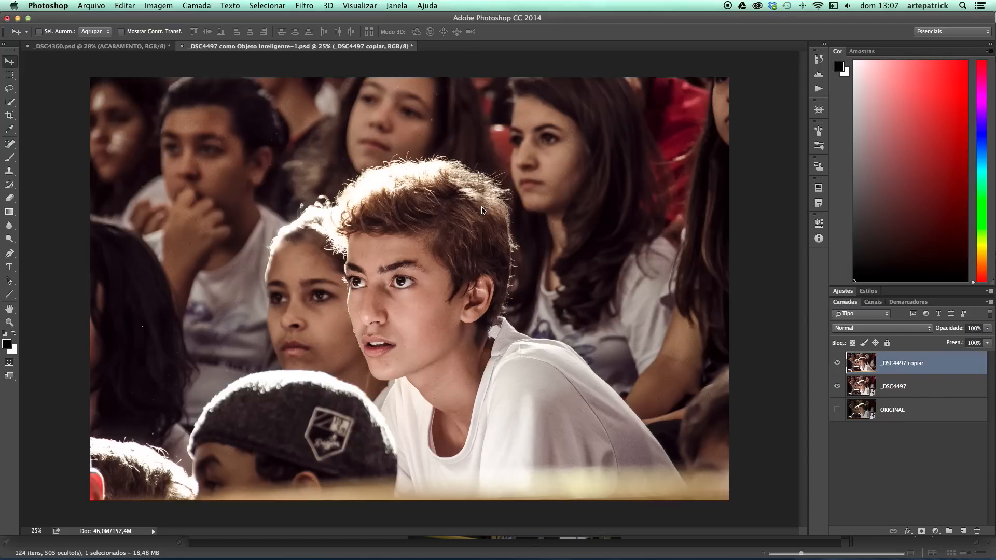
pyautogui.press('super+z')
pyautogui.rightClick(893, 366)
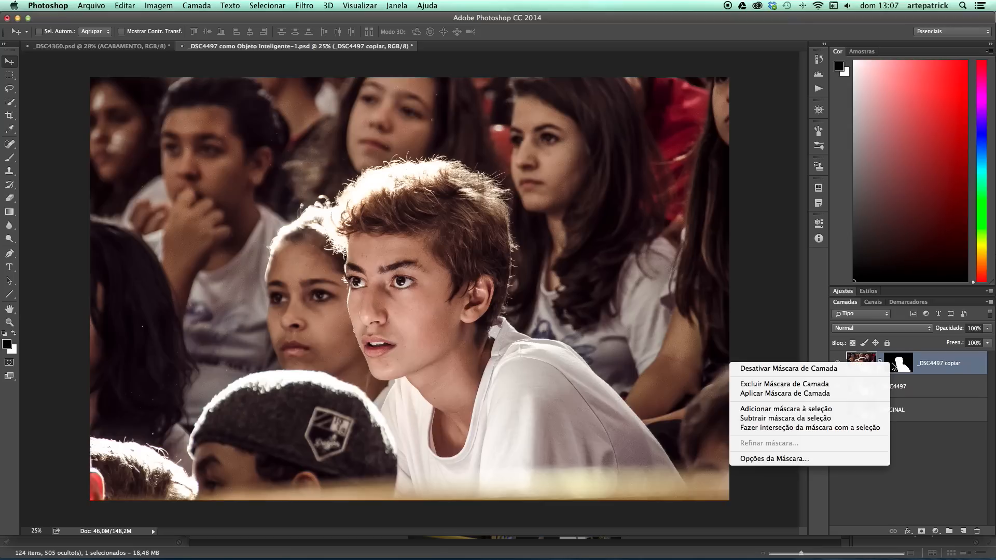
pyautogui.click(865, 388)
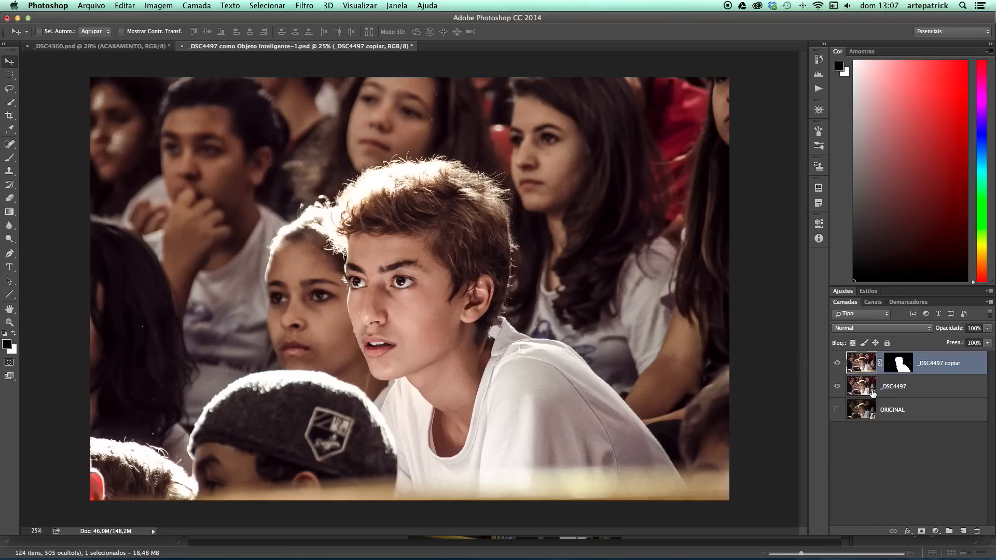
# - Rename the _DSC4497 copiar layer as DESFOQUE DE FUNDO
pyautogui.doubleClick(903, 365)
pyautogui.write('DE')
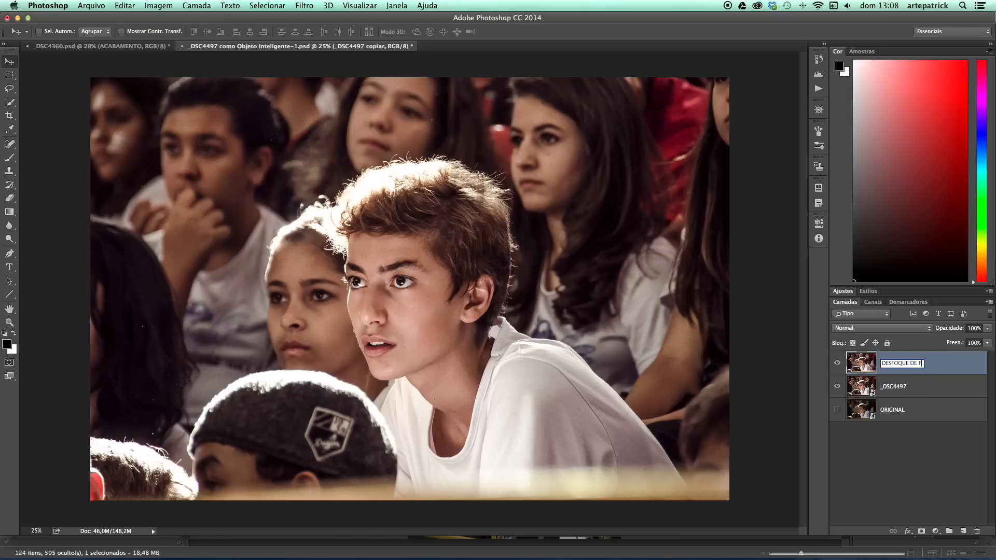
pyautogui.write('SFOQUE DE FUNDO')
pyautogui.press('Return')
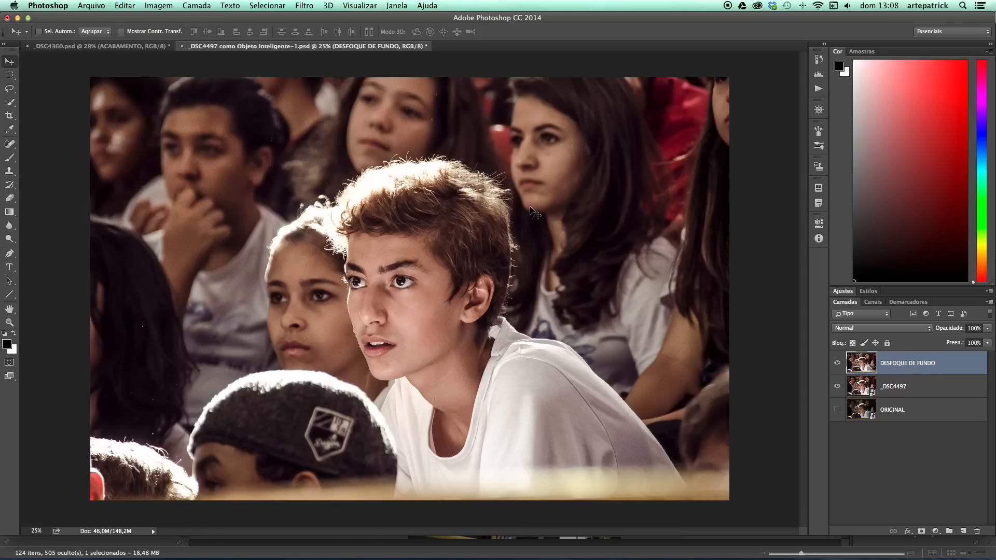
# - Start a Lens Blur on DESFOQUE DE FUNDO with the MAPA DE DESFOQUE channel as depth map source
pyautogui.click(303, 7)
pyautogui.moveTo(408, 135)
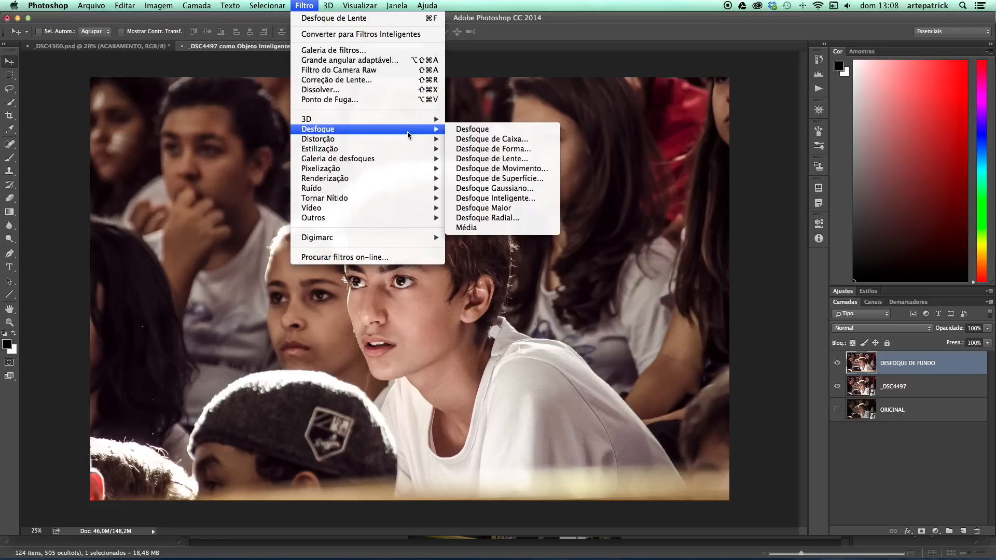
pyautogui.click(492, 158)
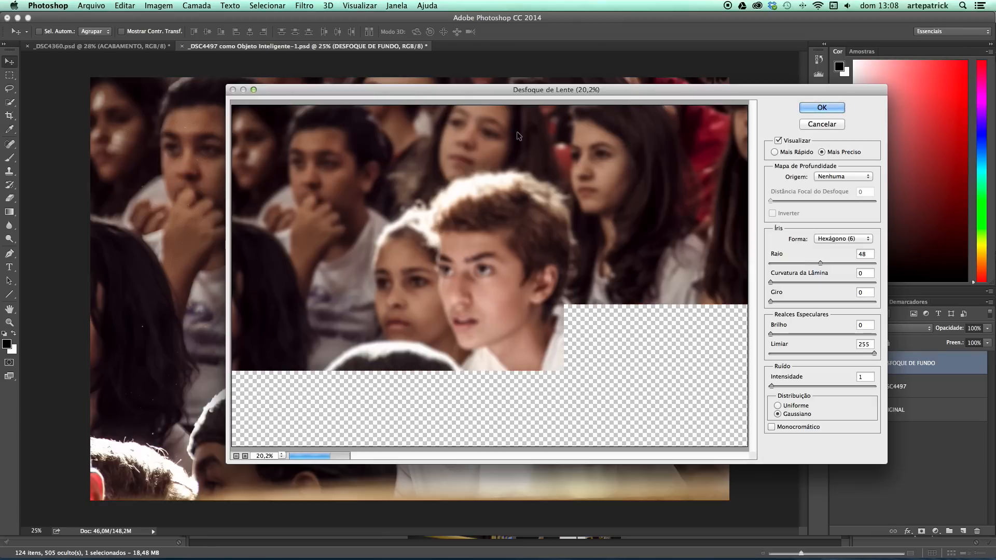
pyautogui.click(863, 177)
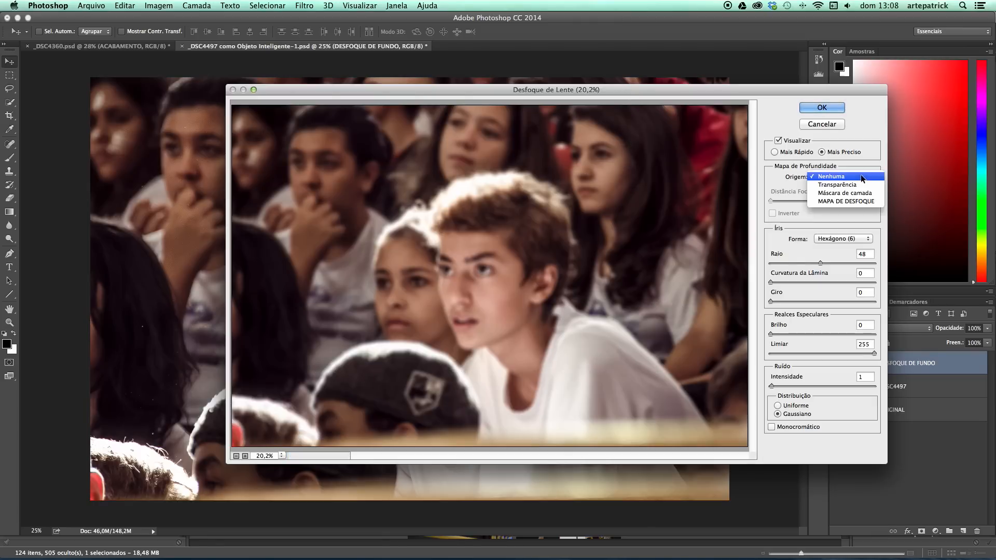
pyautogui.click(848, 201)
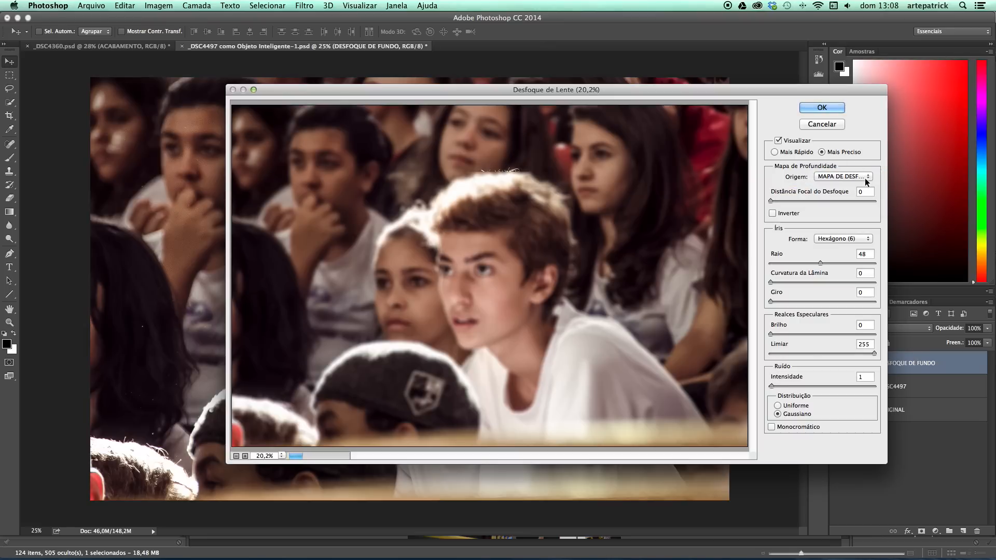
# - Set the Lens Blur radius to 73 and compare the photo with the preview off and on
pyautogui.moveTo(821, 262); pyautogui.dragTo(832, 265)
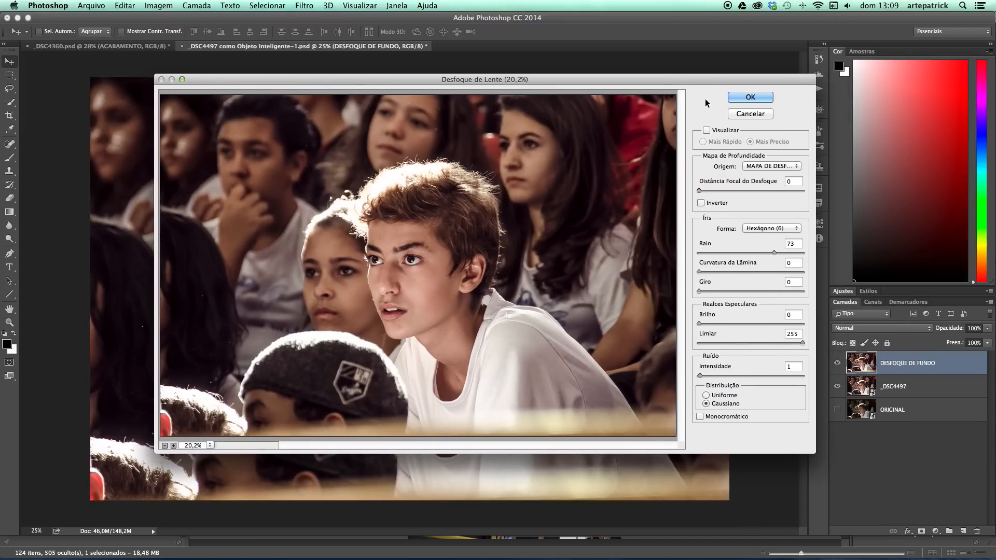
pyautogui.moveTo(700, 79); pyautogui.dragTo(710, 80)
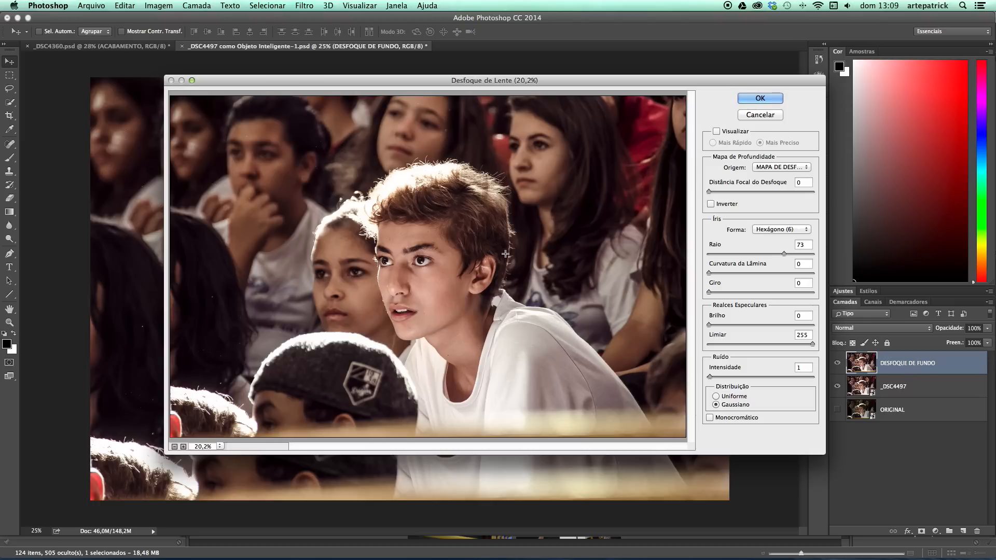
pyautogui.click(716, 132)
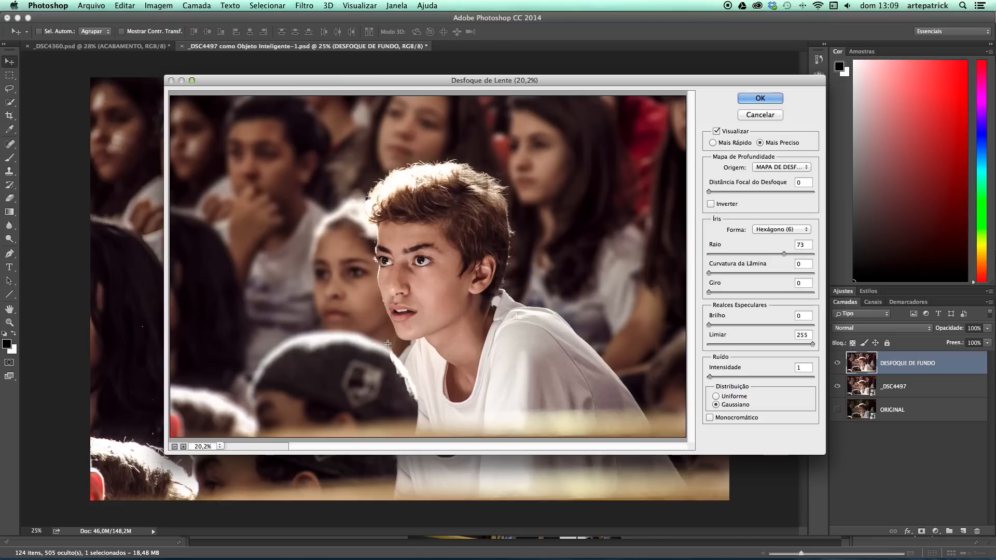
# - Cancel the Lens Blur and examine the MAPA DE DESFOQUE channel, returning to the RGB composite
pyautogui.click(754, 115)
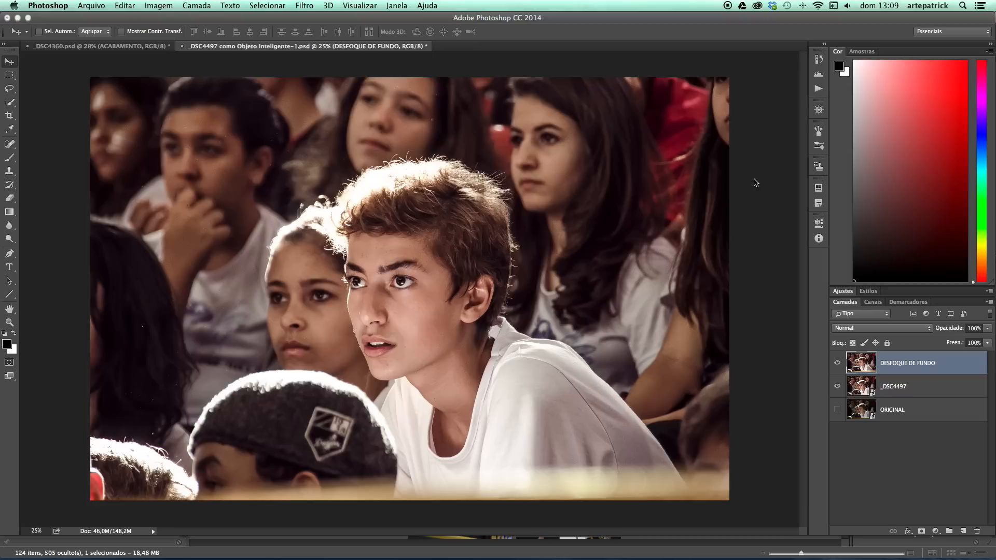
pyautogui.click(873, 301)
pyautogui.click(877, 370)
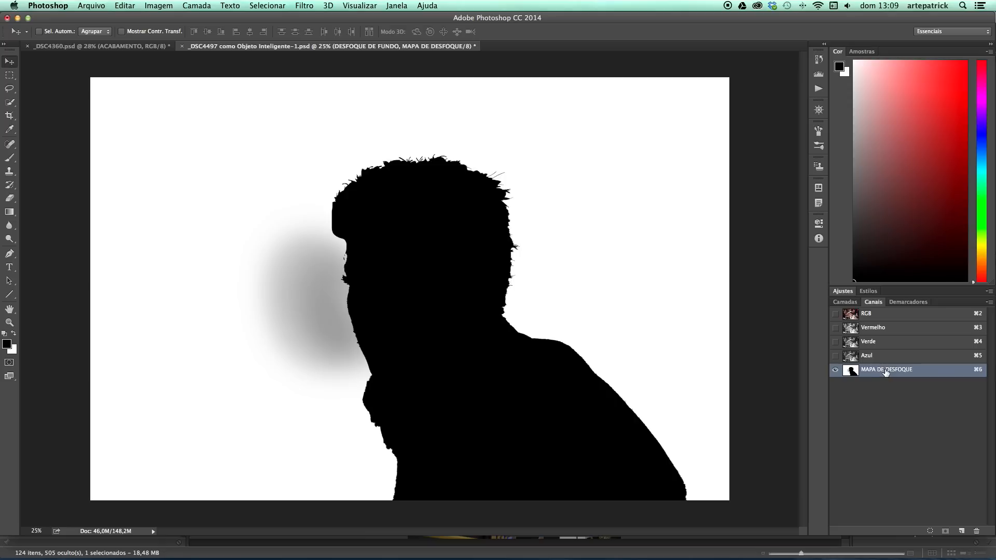
pyautogui.press('super+2')
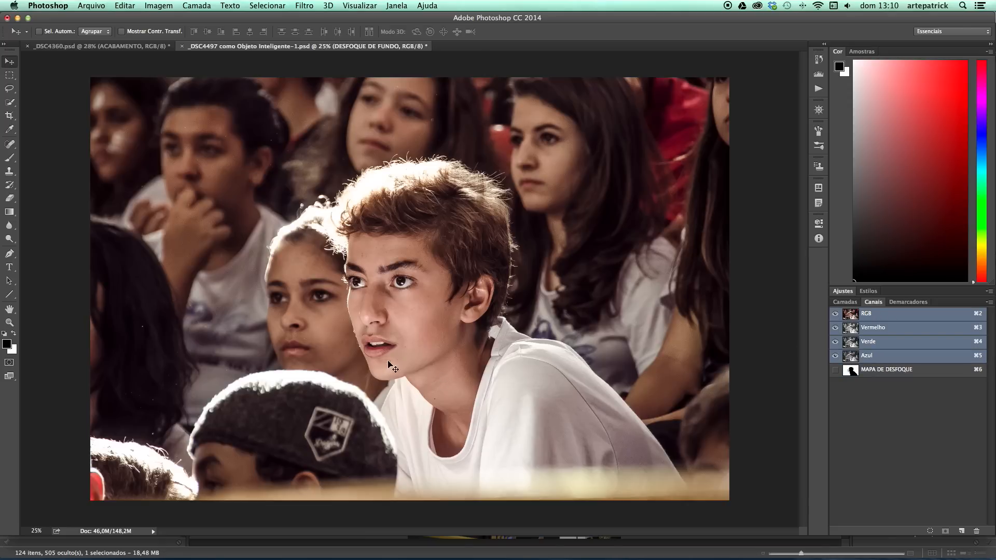
# - Select the area between the boy's chin, collar and the cap with the Lasso and clear its black patch to white in MAPA DE DESFOQUE
pyautogui.press('l')
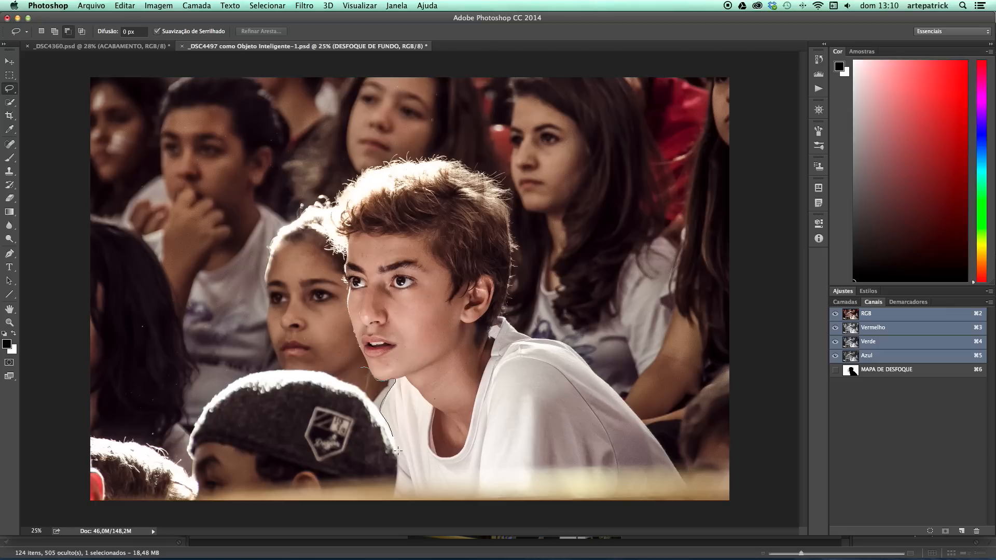
pyautogui.moveTo(384, 489)
pyautogui.mouseDown()
pyautogui.moveTo(307, 354)
pyautogui.moveTo(356, 335)
pyautogui.moveTo(888, 316)
pyautogui.moveTo(876, 314)
pyautogui.moveTo(876, 379)
pyautogui.mouseUp()
pyautogui.click(871, 374)
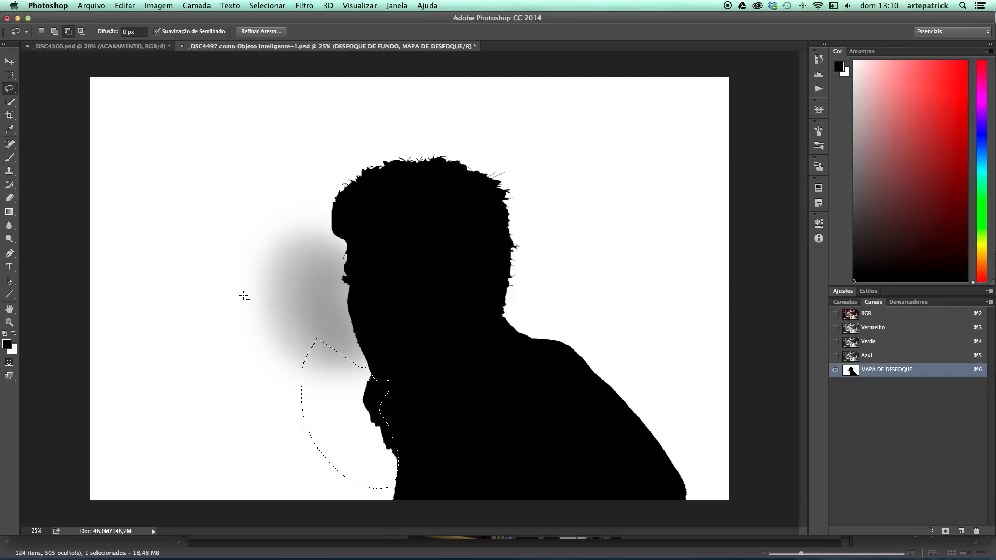
pyautogui.press('BackSpace')
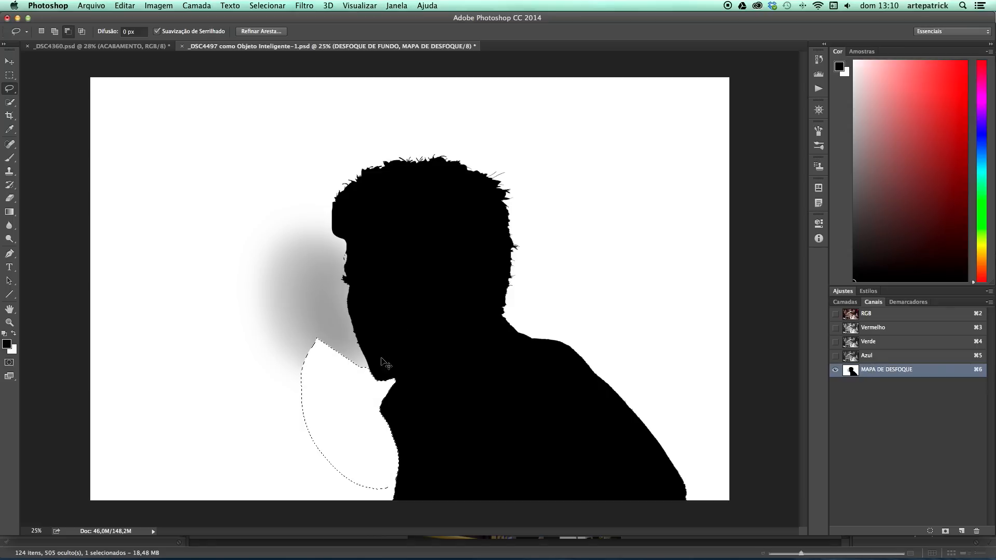
pyautogui.press('super+z')
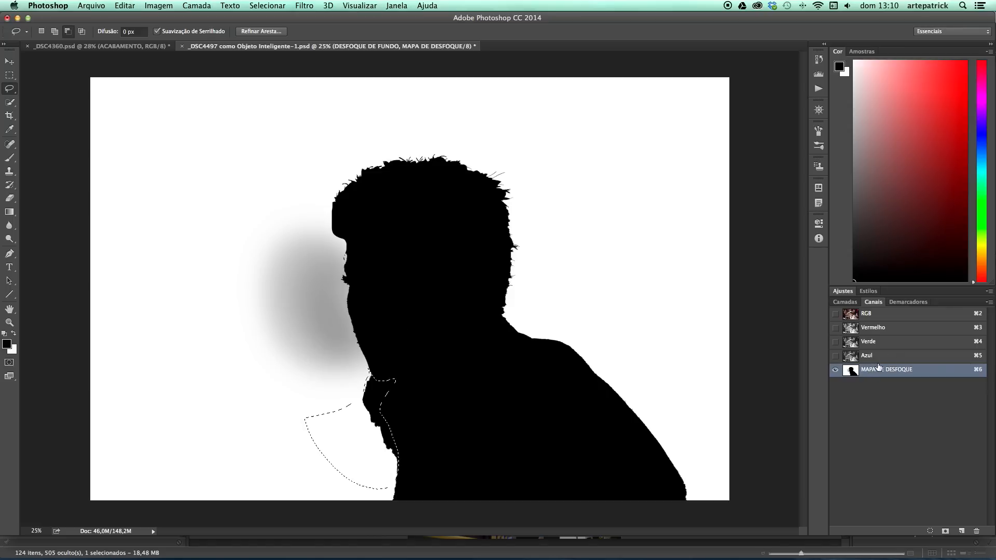
pyautogui.press('BackSpace')
pyautogui.press('super+d')
pyautogui.press('v')
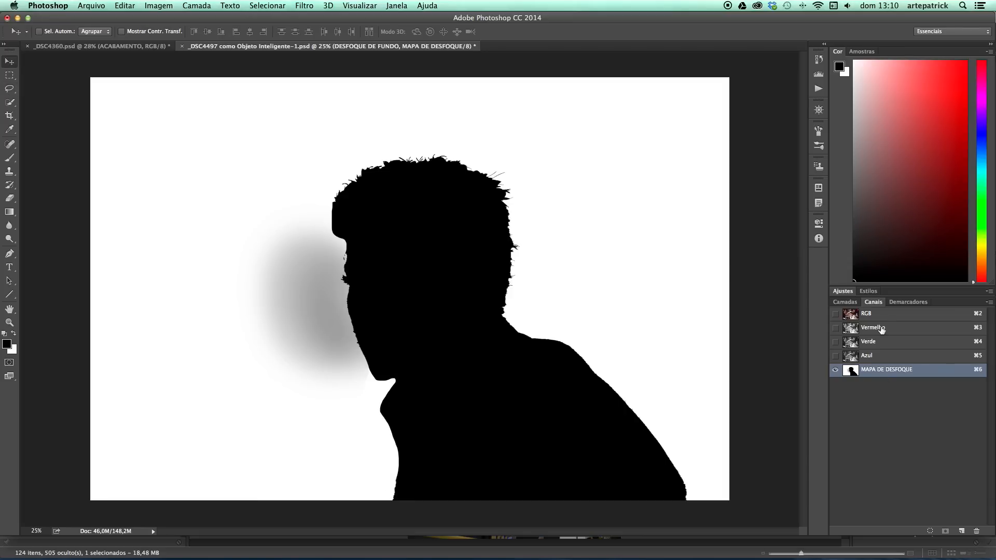
# - Return to the RGB composite and apply Lens Blur to the DESFOQUE DE FUNDO layer
pyautogui.click(871, 313)
pyautogui.click(845, 302)
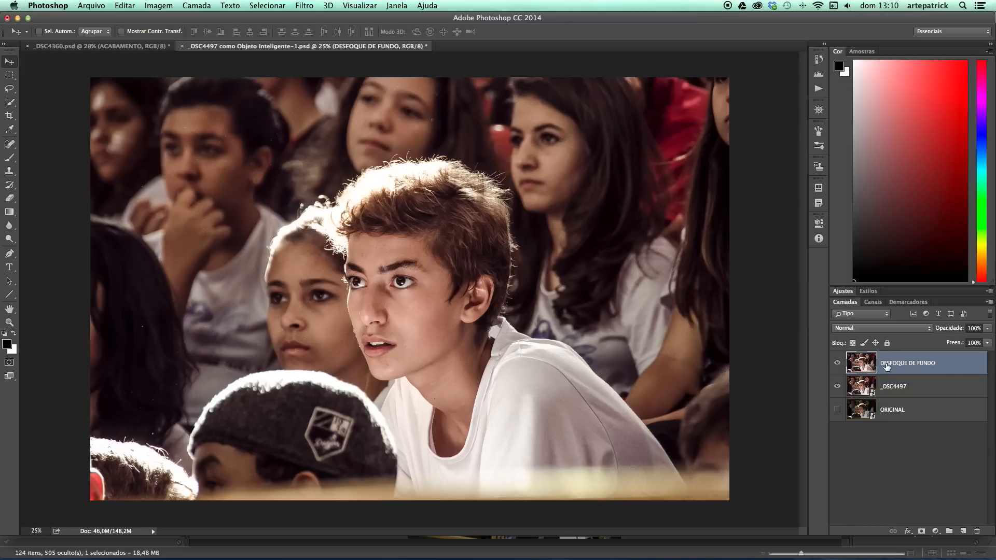
pyautogui.click(305, 5)
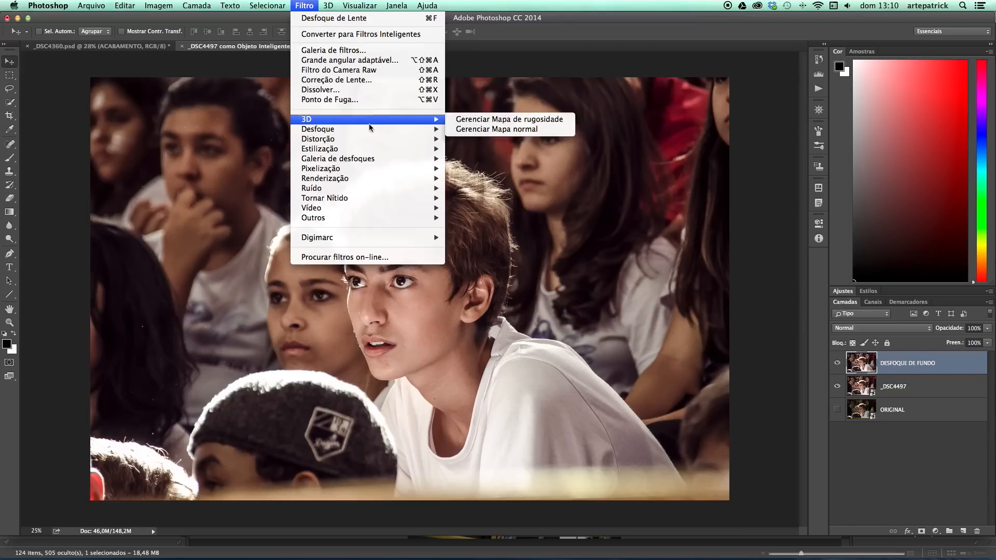
pyautogui.moveTo(378, 130)
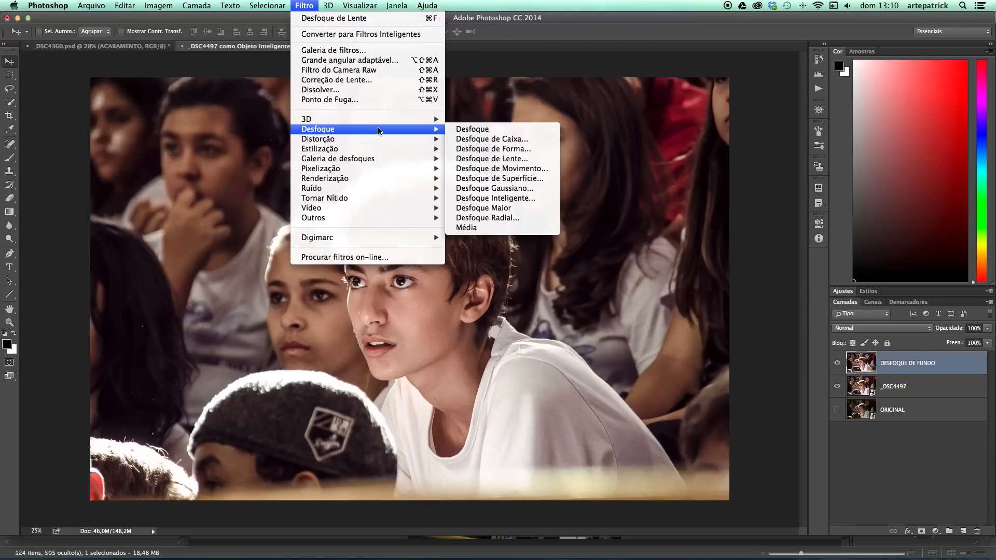
pyautogui.click(506, 160)
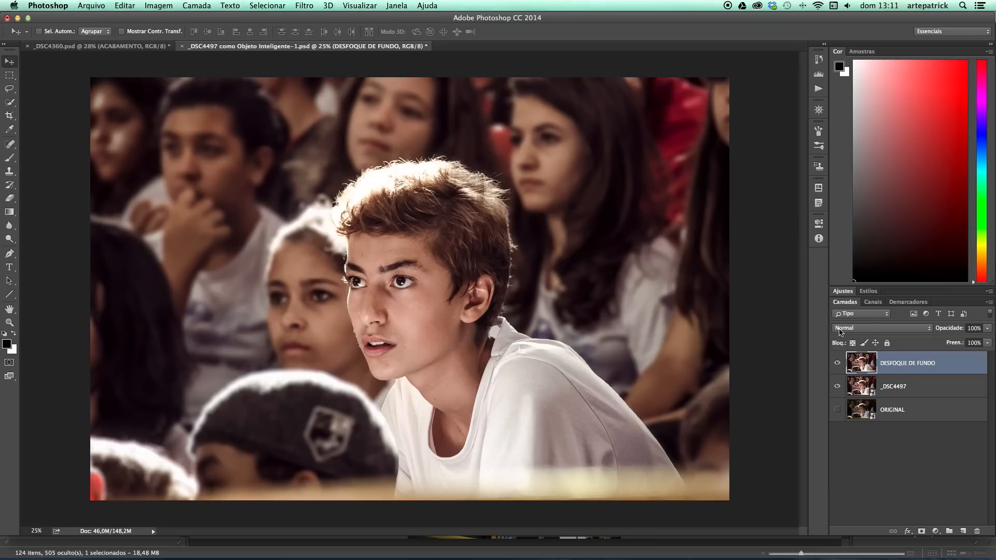
# - Add a Curves adjustment layer above DESFOQUE DE FUNDO and shape a curve that darkens the shadows while holding the highlights
pyautogui.click(940, 531)
pyautogui.click(937, 416)
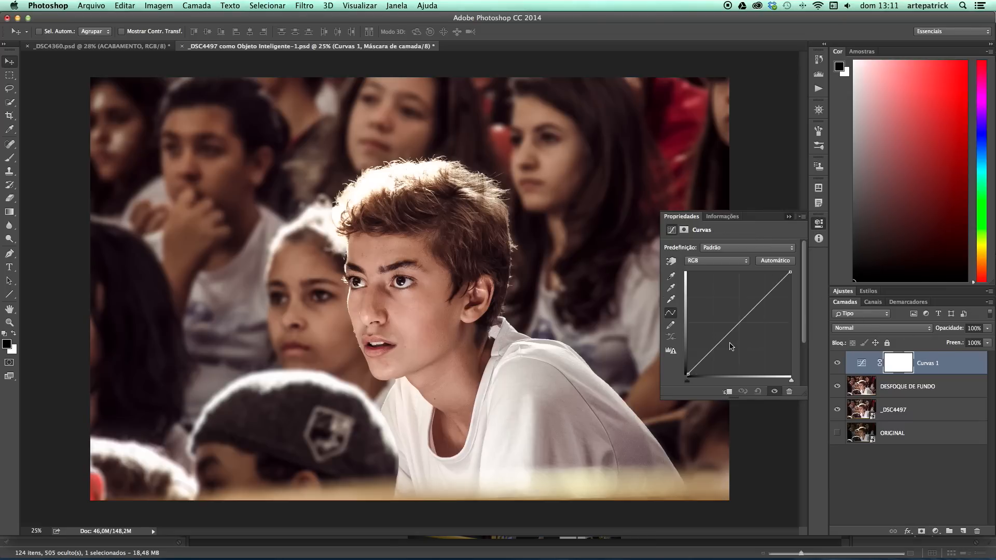
pyautogui.click(789, 216)
pyautogui.doubleClick(868, 367)
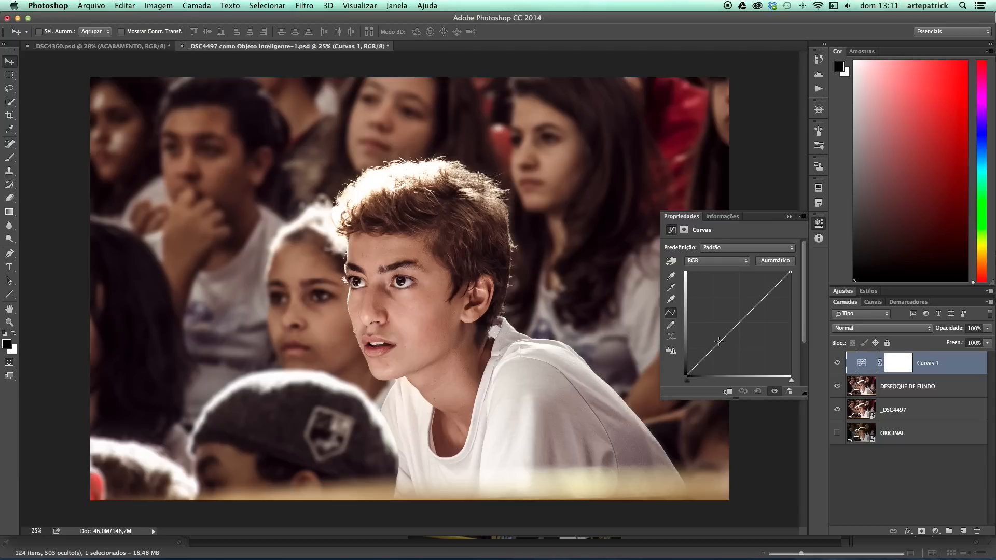
pyautogui.moveTo(719, 341); pyautogui.dragTo(723, 345)
pyautogui.click(761, 299)
pyautogui.moveTo(761, 299); pyautogui.dragTo(760, 298)
# - Lasso a large rounded area around the boy and fill it with black on the Curves layer's mask
pyautogui.press('l')
pyautogui.moveTo(524, 444)
pyautogui.mouseDown()
pyautogui.moveTo(487, 115)
pyautogui.moveTo(620, 270)
pyautogui.moveTo(542, 441)
pyautogui.moveTo(524, 444)
pyautogui.mouseUp()
pyautogui.hotkey('alt', 'BackSpace')
pyautogui.press('super+d')
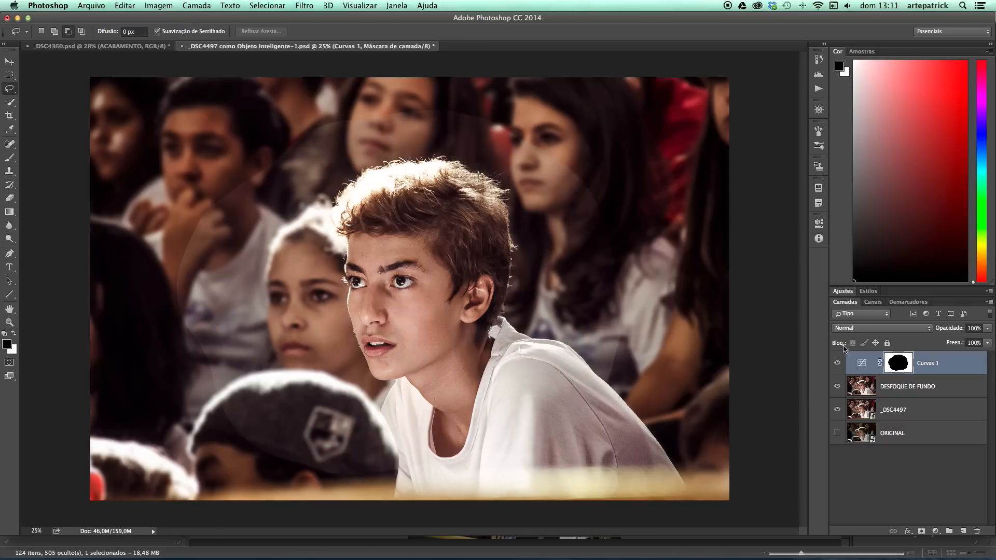
# - Feather the Curves layer's mask into a soft vignette and compare the photo with the adjustment hidden and shown
pyautogui.hotkey('alt', '\\')
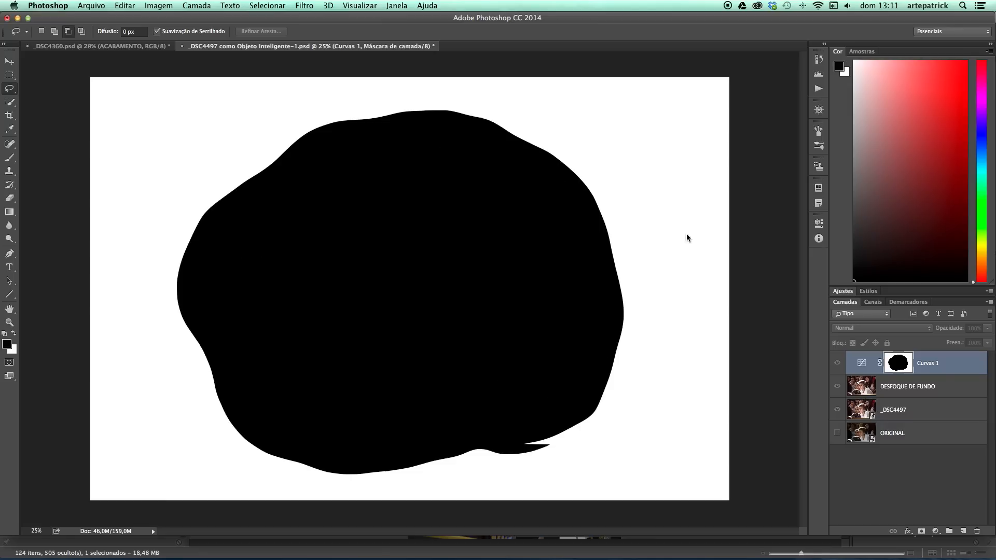
pyautogui.click(818, 223)
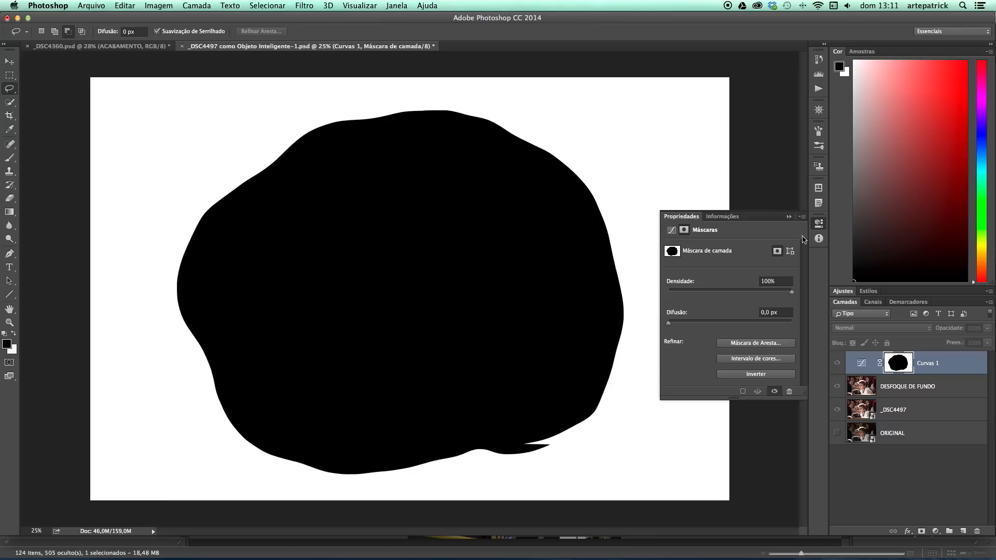
pyautogui.moveTo(749, 326); pyautogui.dragTo(771, 324)
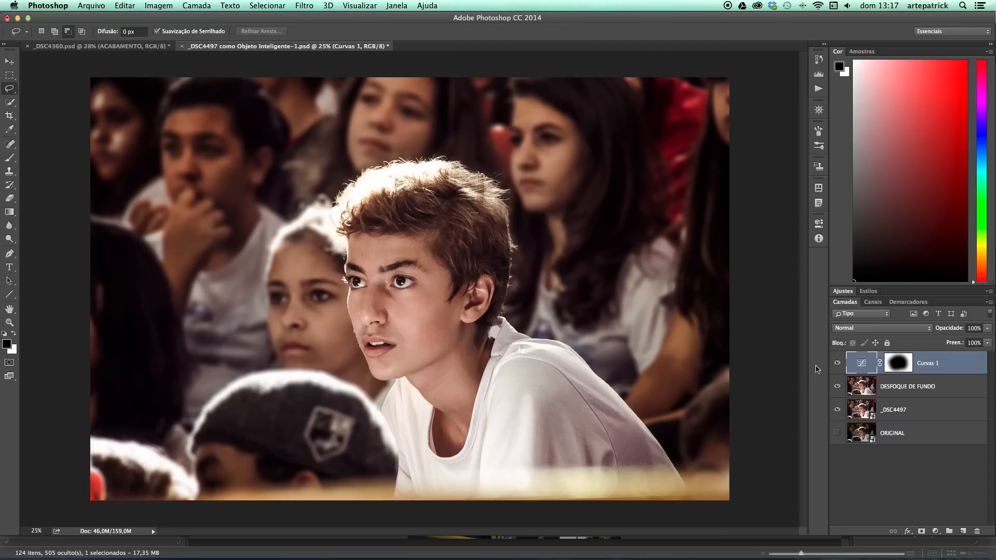
pyautogui.click(837, 364)
pyautogui.click(837, 364)
# - Group the Curves layer and mask the group with a selection loaded from the MAPA DE DESFOQUE channel
pyautogui.press('super+g')
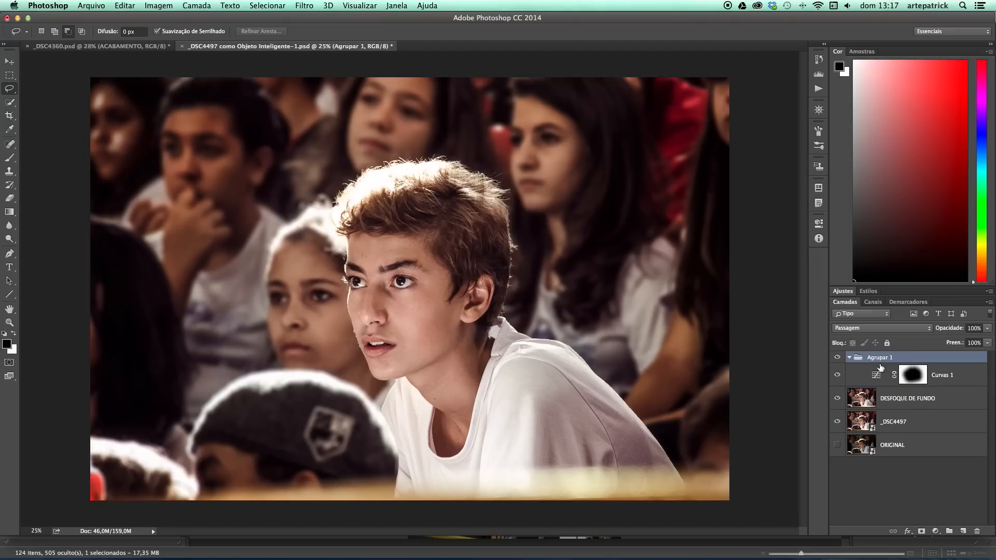
pyautogui.click(966, 378)
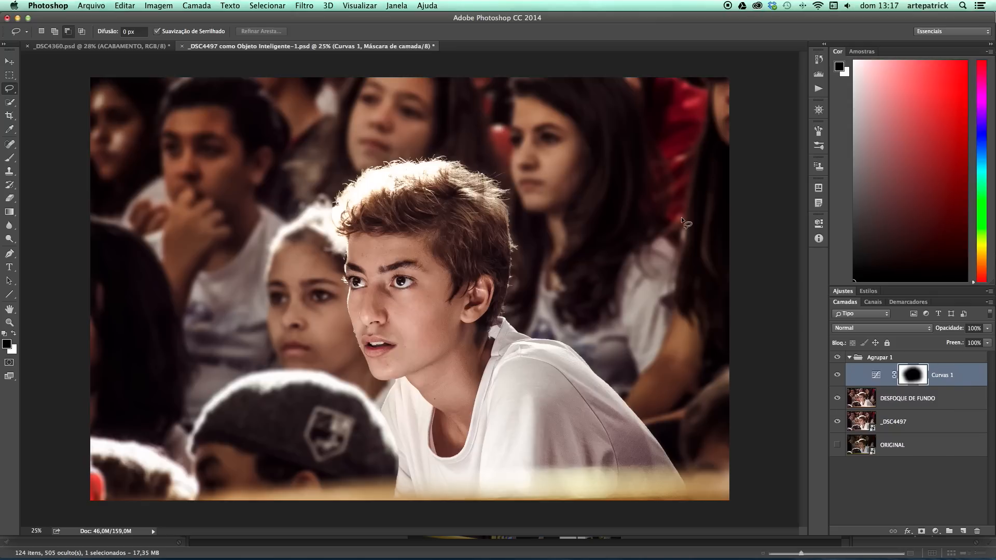
pyautogui.click(912, 358)
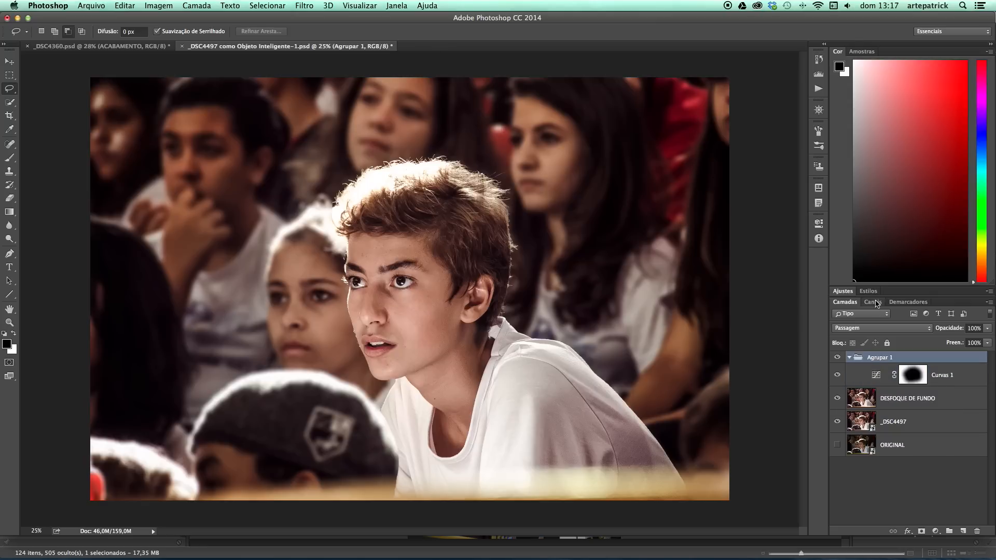
pyautogui.click(873, 302)
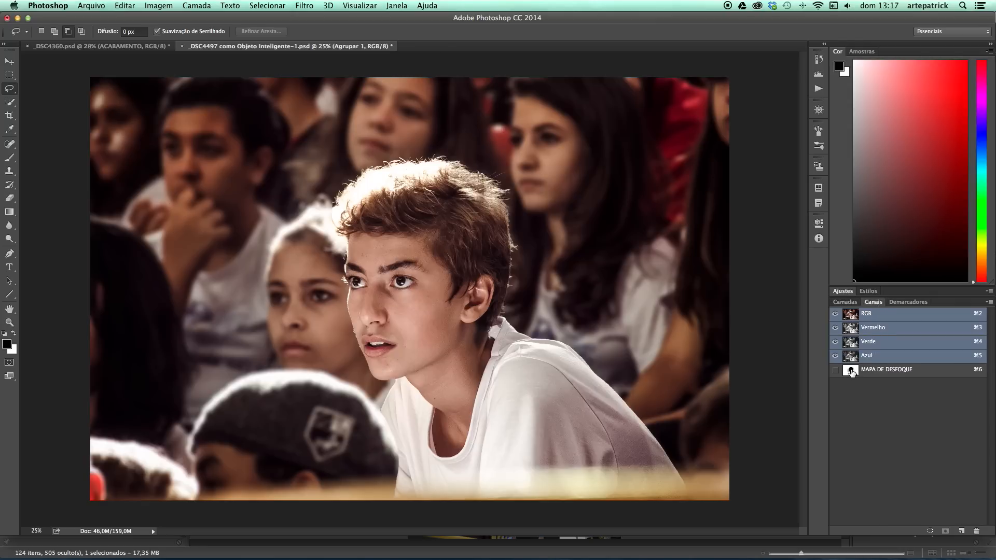
pyautogui.keyDown('super'); pyautogui.click(853, 372); pyautogui.keyUp('super')
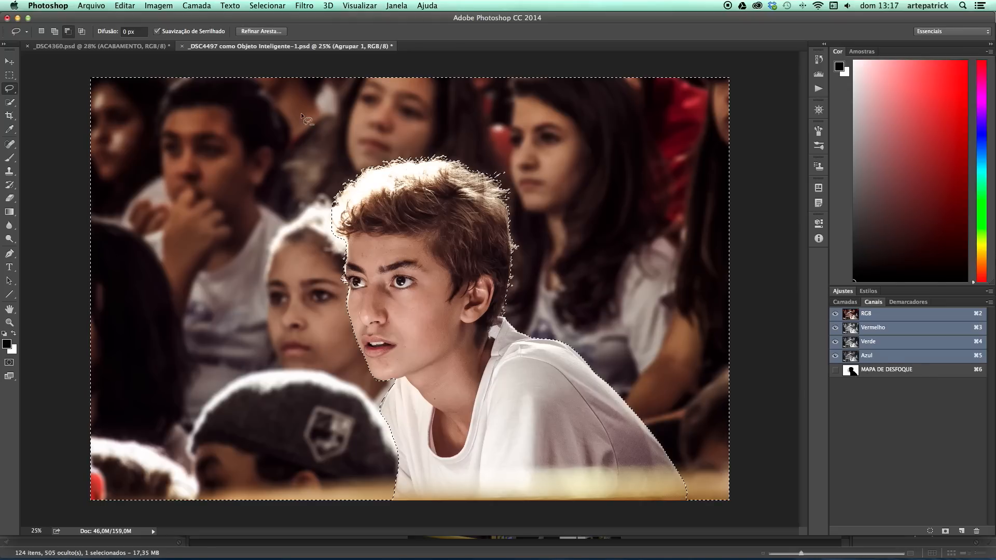
pyautogui.click(844, 303)
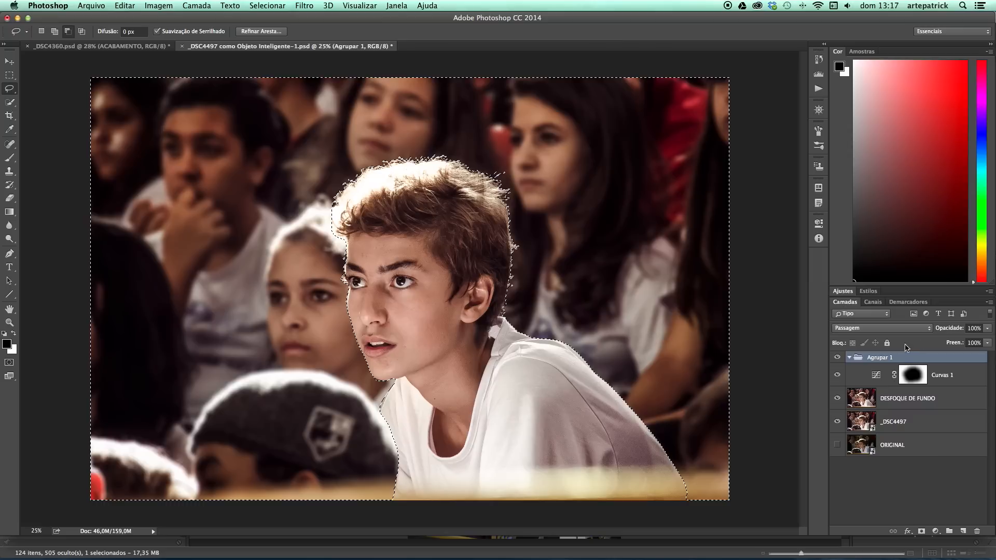
pyautogui.click(921, 531)
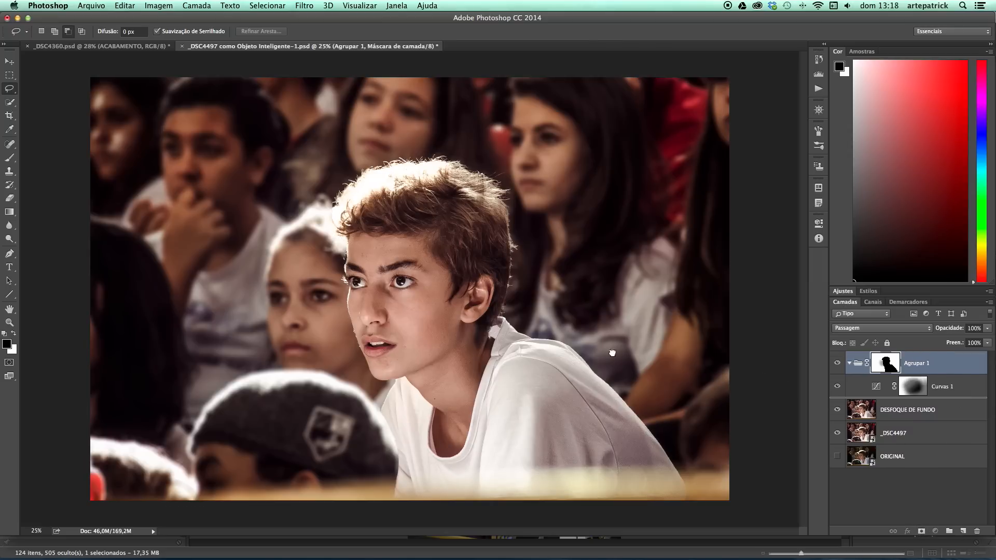
# - Test the group's mask by painting red brush strokes over the background on a new layer above Curves, and delete that layer
pyautogui.click(912, 386)
pyautogui.press('b')
pyautogui.click(927, 146)
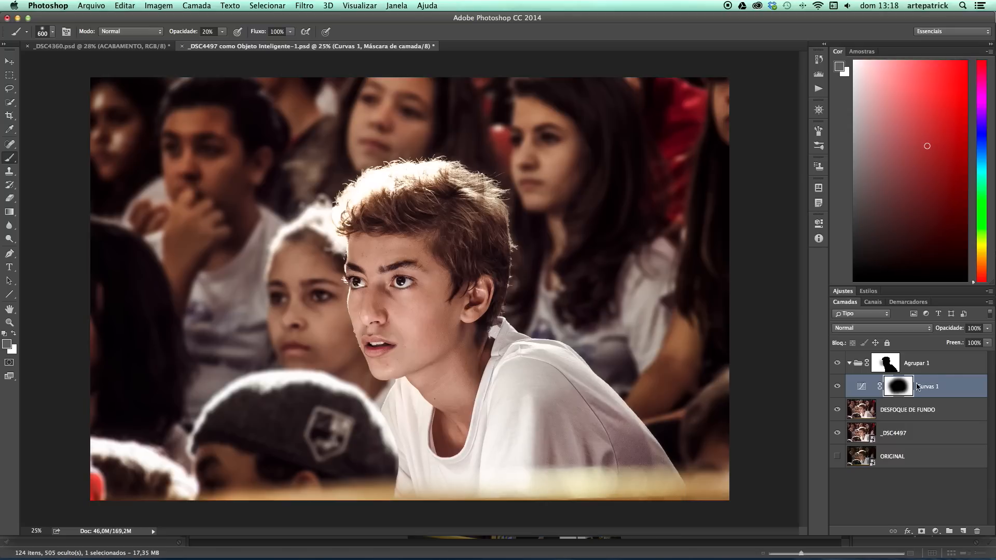
pyautogui.click(960, 411)
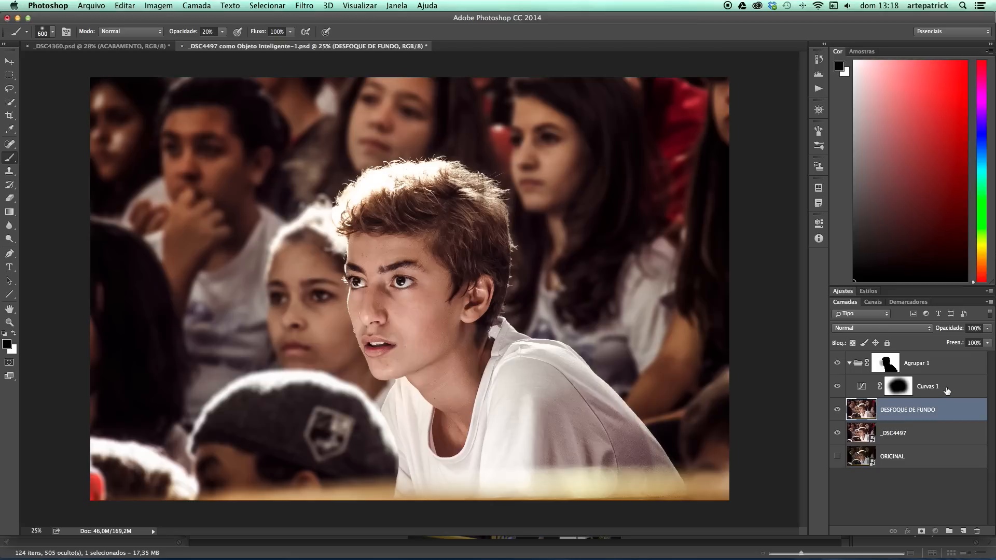
pyautogui.click(898, 386)
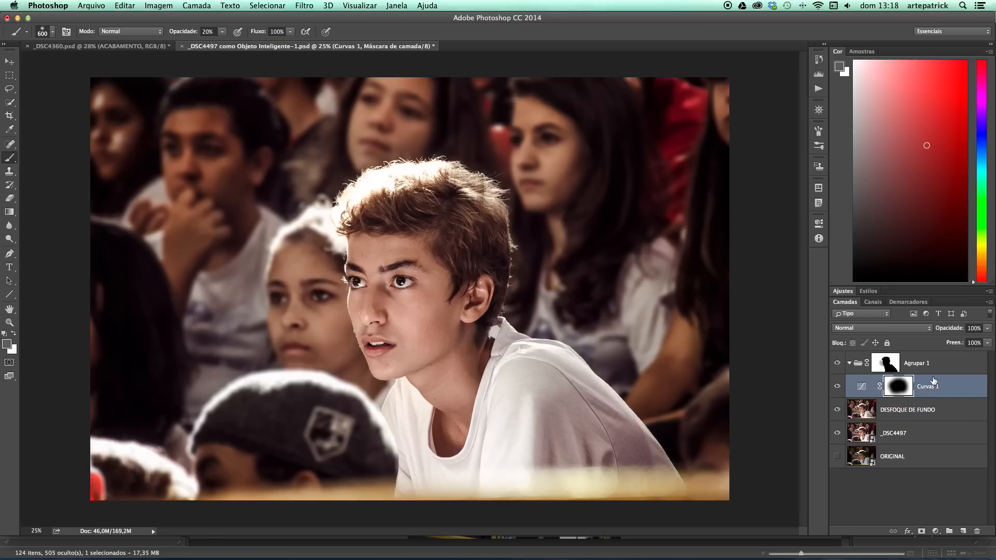
pyautogui.click(963, 531)
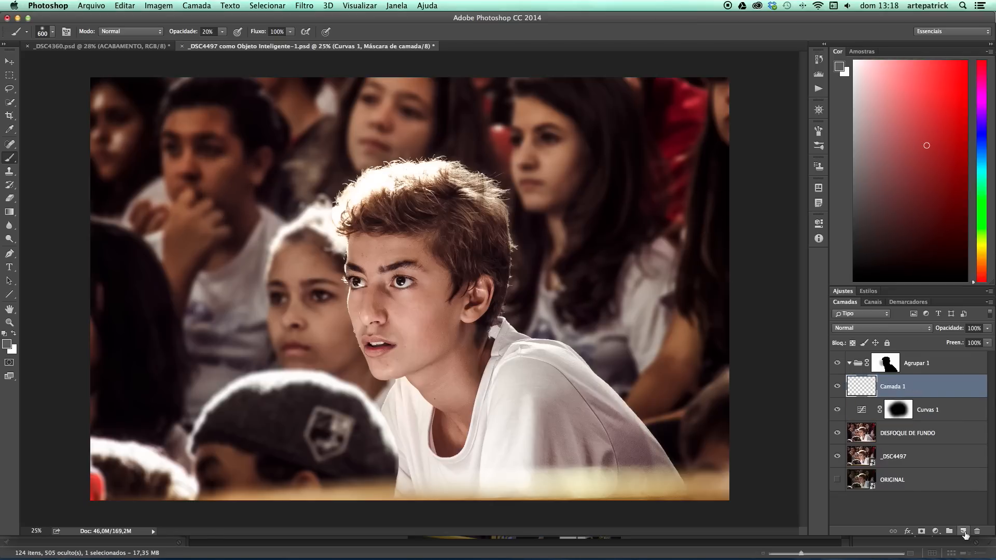
pyautogui.moveTo(314, 261)
pyautogui.mouseDown()
pyautogui.moveTo(291, 296)
pyautogui.moveTo(270, 290)
pyautogui.mouseUp()
pyautogui.moveTo(506, 203); pyautogui.dragTo(654, 169)
pyautogui.moveTo(510, 293); pyautogui.dragTo(591, 358)
pyautogui.moveTo(339, 228)
pyautogui.mouseDown()
pyautogui.moveTo(640, 167)
pyautogui.moveTo(648, 270)
pyautogui.moveTo(643, 171)
pyautogui.moveTo(713, 355)
pyautogui.moveTo(597, 332)
pyautogui.moveTo(311, 384)
pyautogui.moveTo(259, 331)
pyautogui.moveTo(428, 164)
pyautogui.moveTo(689, 233)
pyautogui.moveTo(667, 267)
pyautogui.moveTo(648, 171)
pyautogui.moveTo(512, 146)
pyautogui.mouseUp()
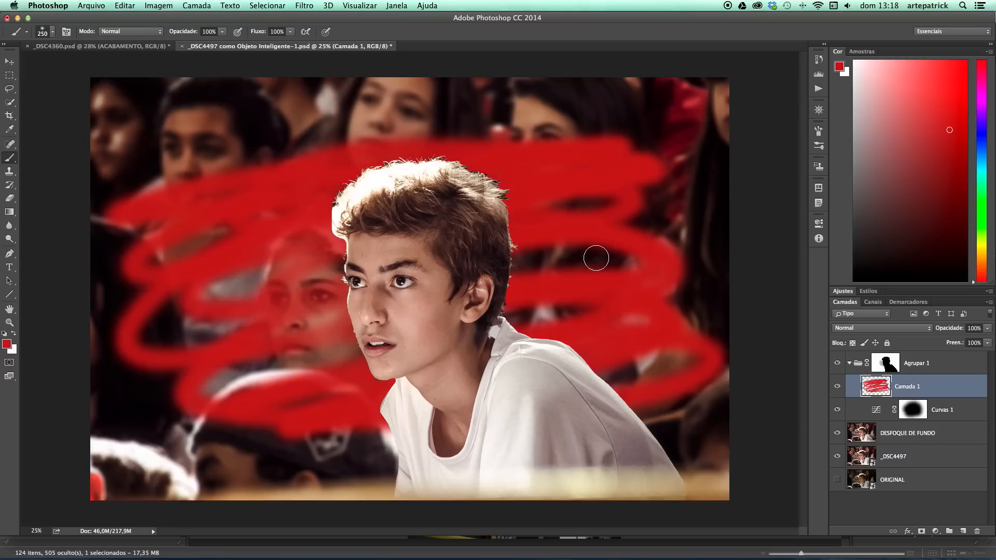
pyautogui.press('z')
pyautogui.click(977, 531)
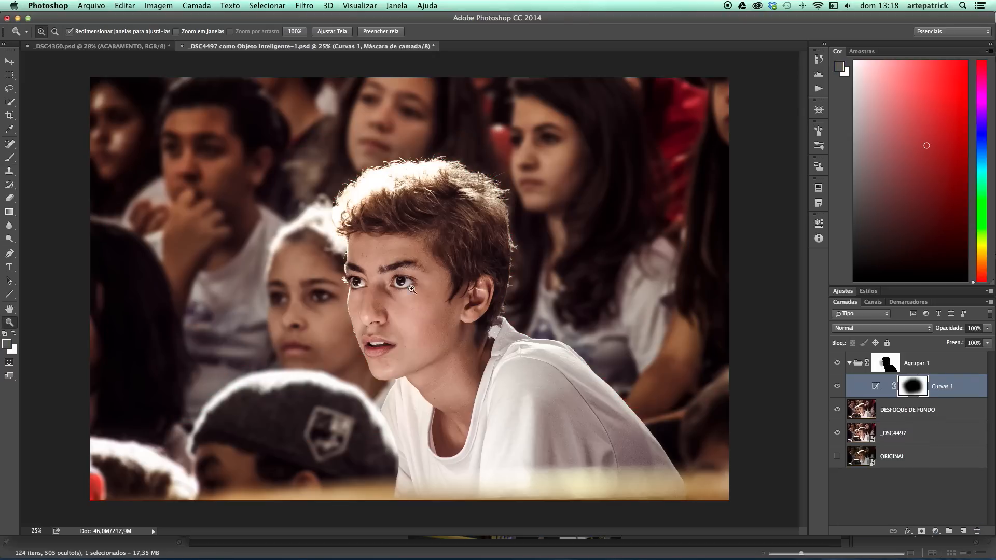
# - Compare the finished edit with the ORIGINAL layer by toggling between showing it alone and showing the edited layers
pyautogui.press('v')
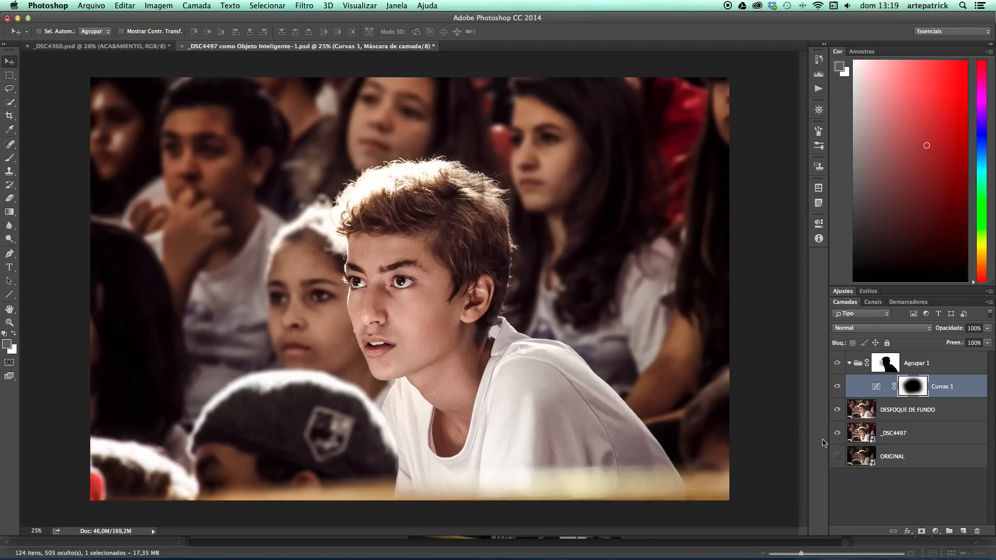
pyautogui.keyDown('alt'); pyautogui.click(837, 457); pyautogui.keyUp('alt')
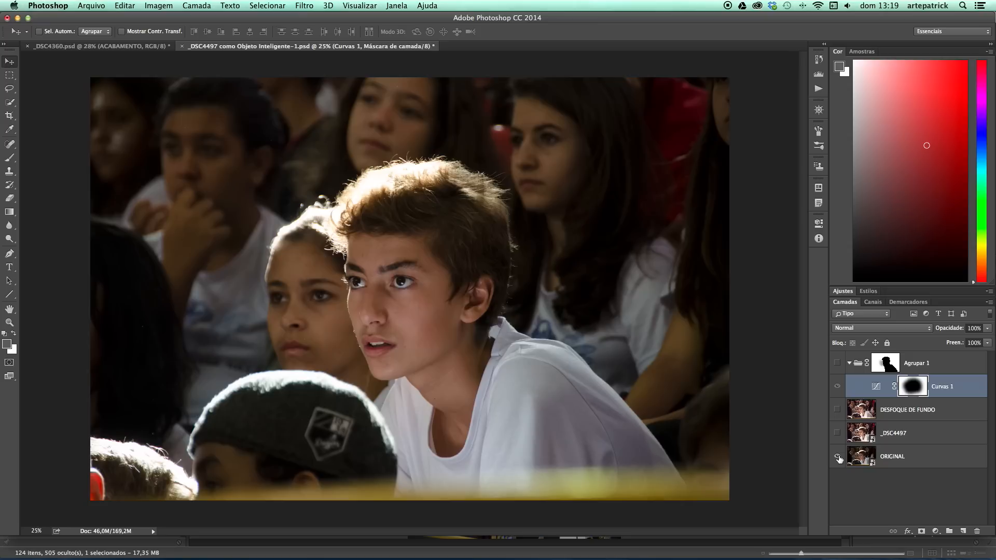
pyautogui.click(837, 457)
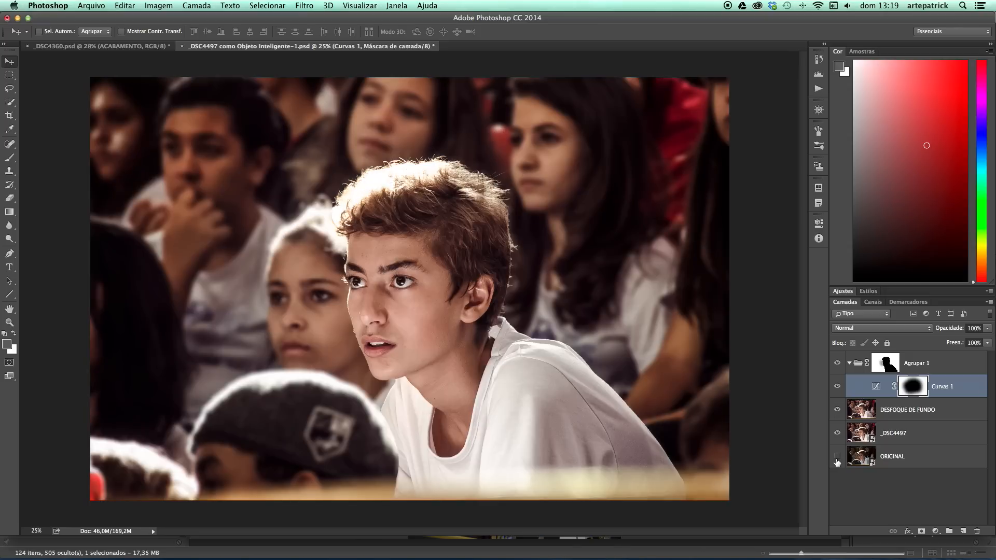
pyautogui.keyDown('alt'); pyautogui.click(836, 457); pyautogui.keyUp('alt')
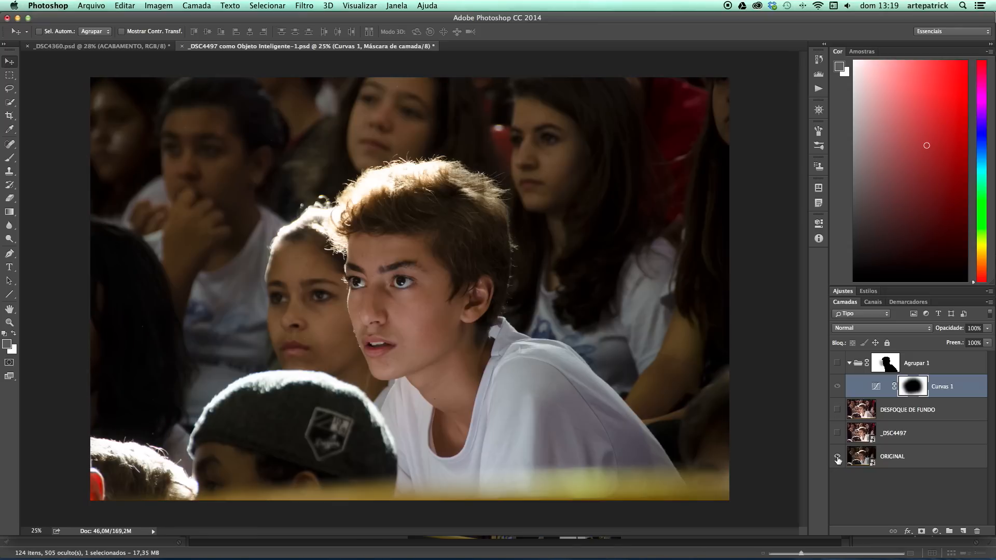
# - Collapse Agrupar 1 and compare the photo with DESFOQUE DE FUNDO hidden and shown while the group is hidden, leaving both visible
pyautogui.keyDown('alt'); pyautogui.click(838, 458); pyautogui.keyUp('alt')
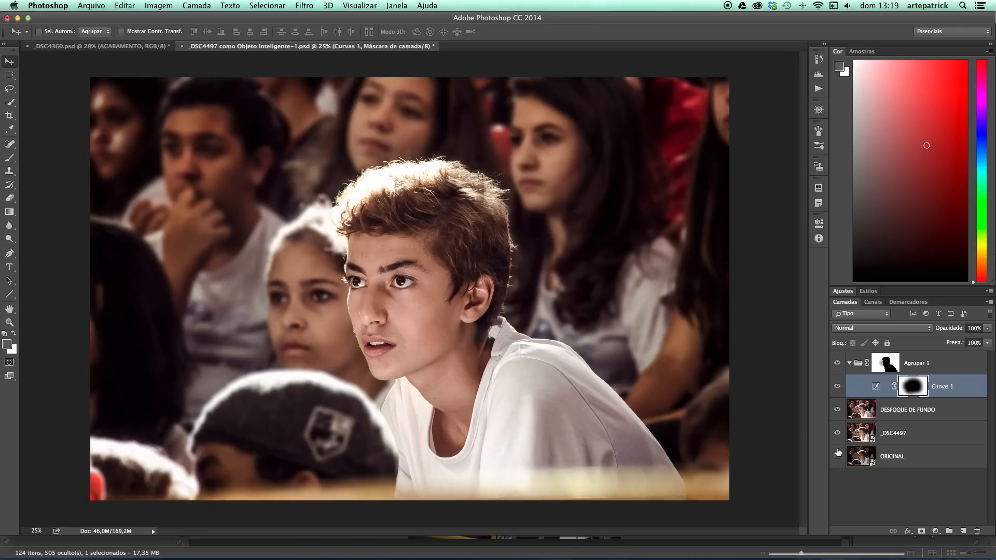
pyautogui.click(849, 364)
pyautogui.moveTo(837, 363); pyautogui.dragTo(839, 390)
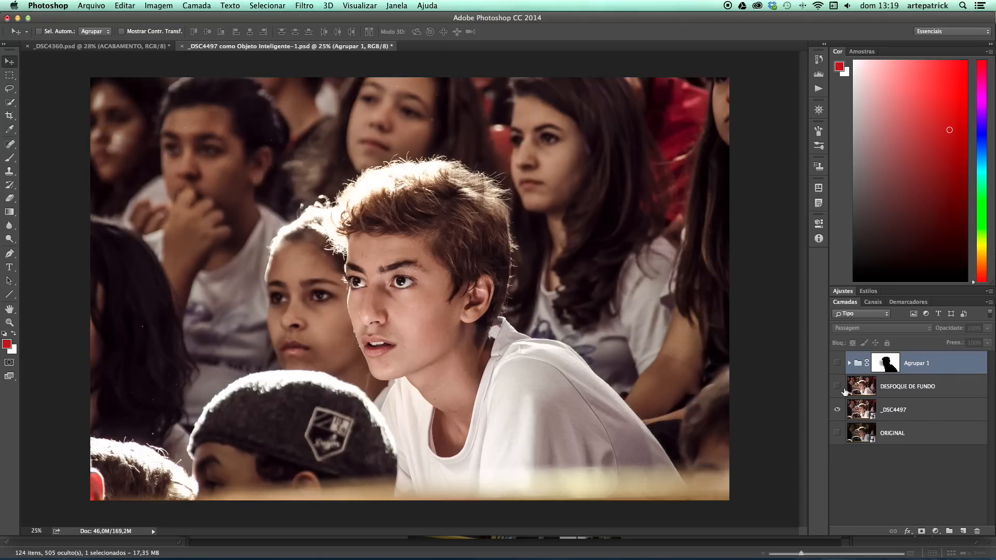
pyautogui.click(838, 387)
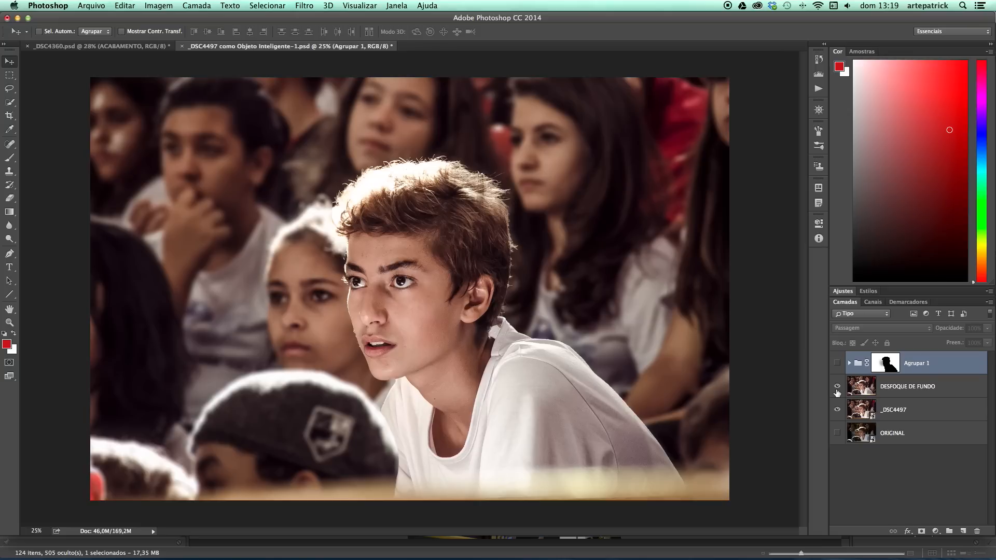
pyautogui.click(837, 387)
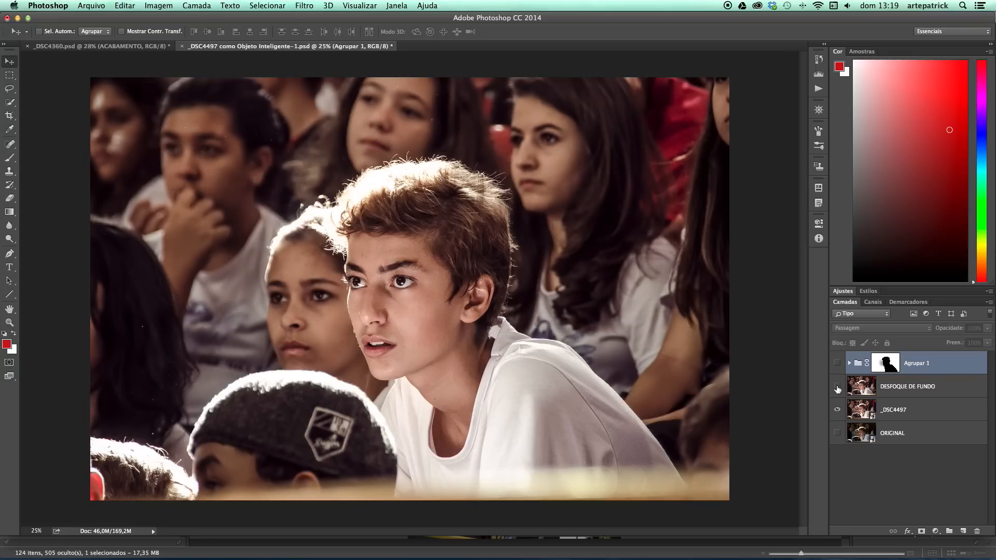
pyautogui.click(837, 387)
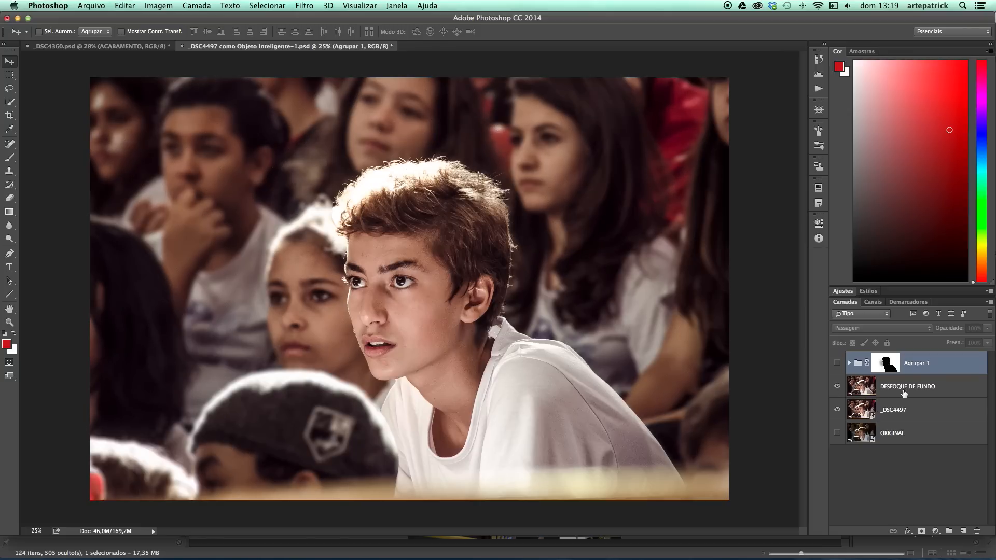
pyautogui.click(901, 390)
pyautogui.click(837, 363)
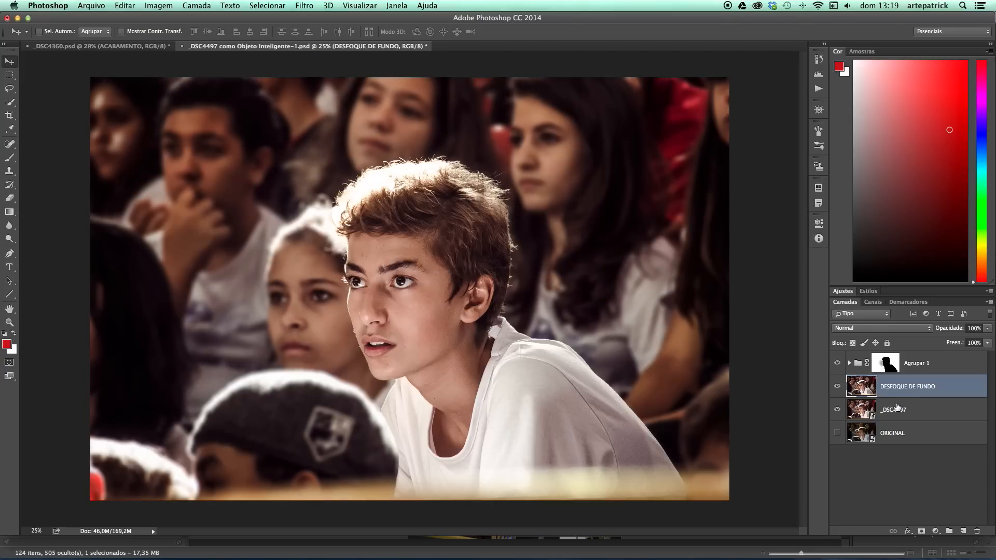